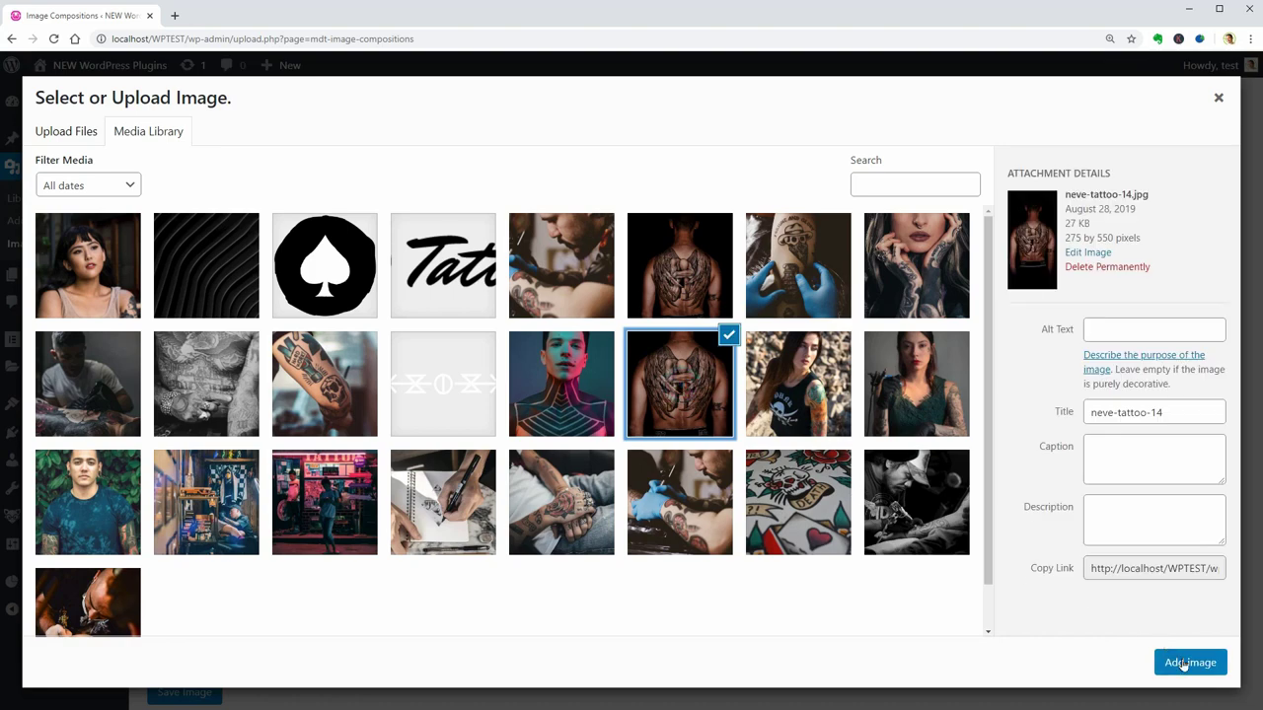
Step: Add neve-tattoo-14.jpg to the tall cell and neve-tattoo-22.jpg to the upper small cell of the image composition
click(1187, 662)
mouse_move(680, 280)
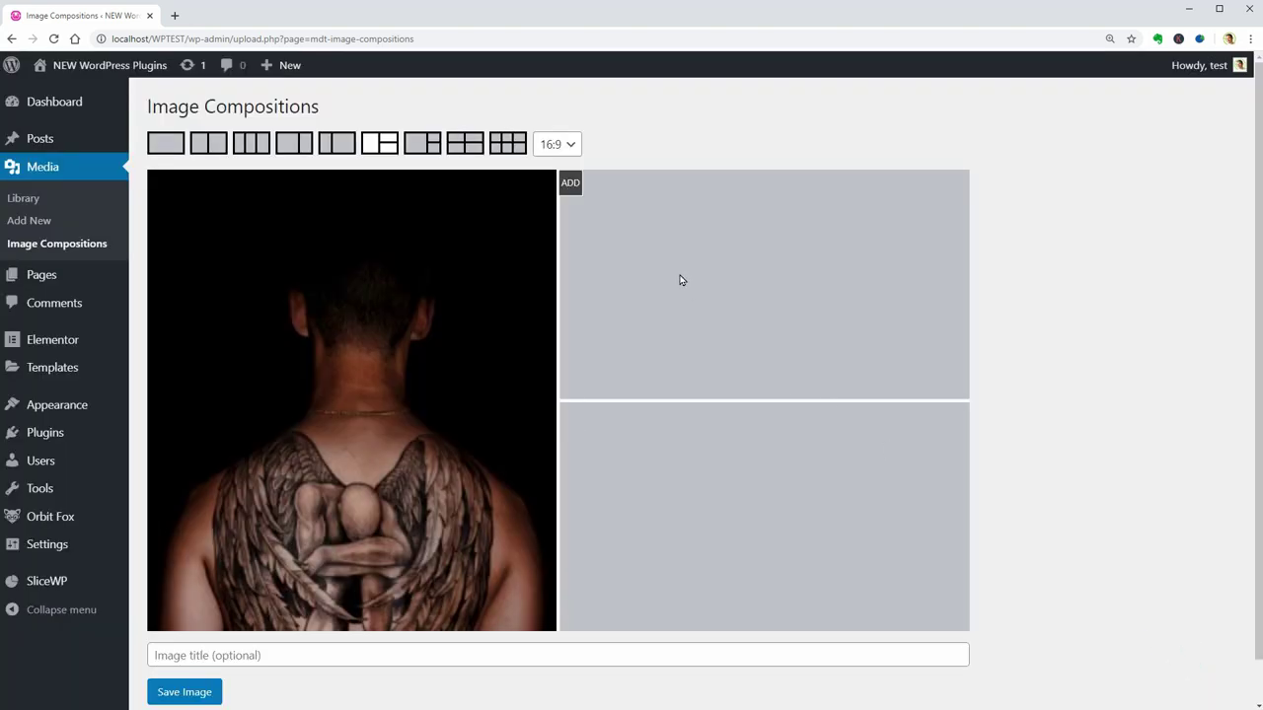
click(580, 198)
click(568, 257)
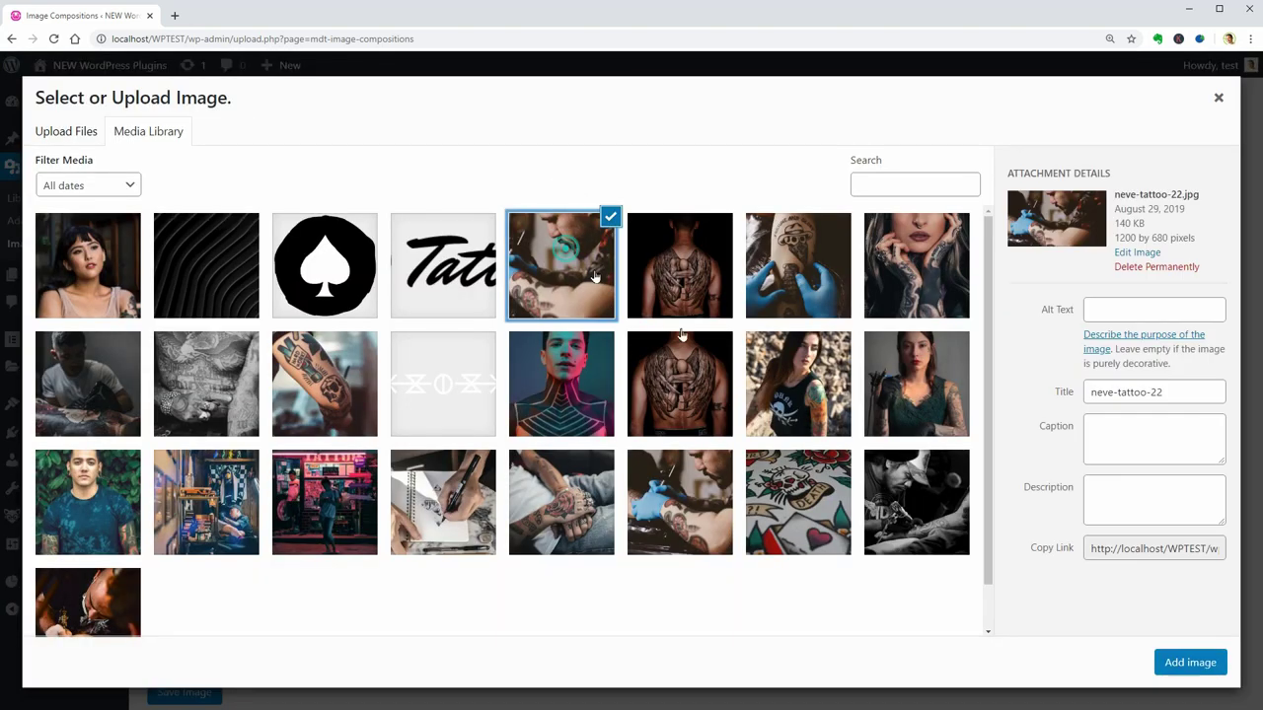
click(1203, 671)
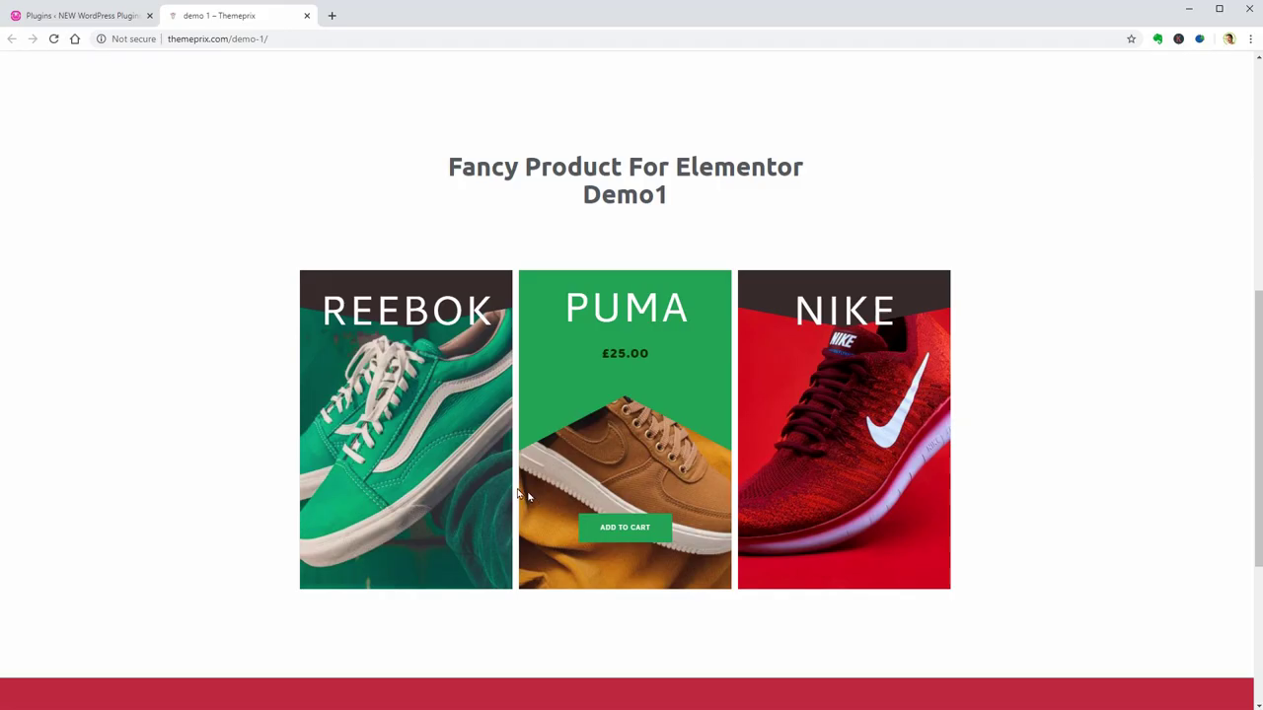
mouse_move(792, 460)
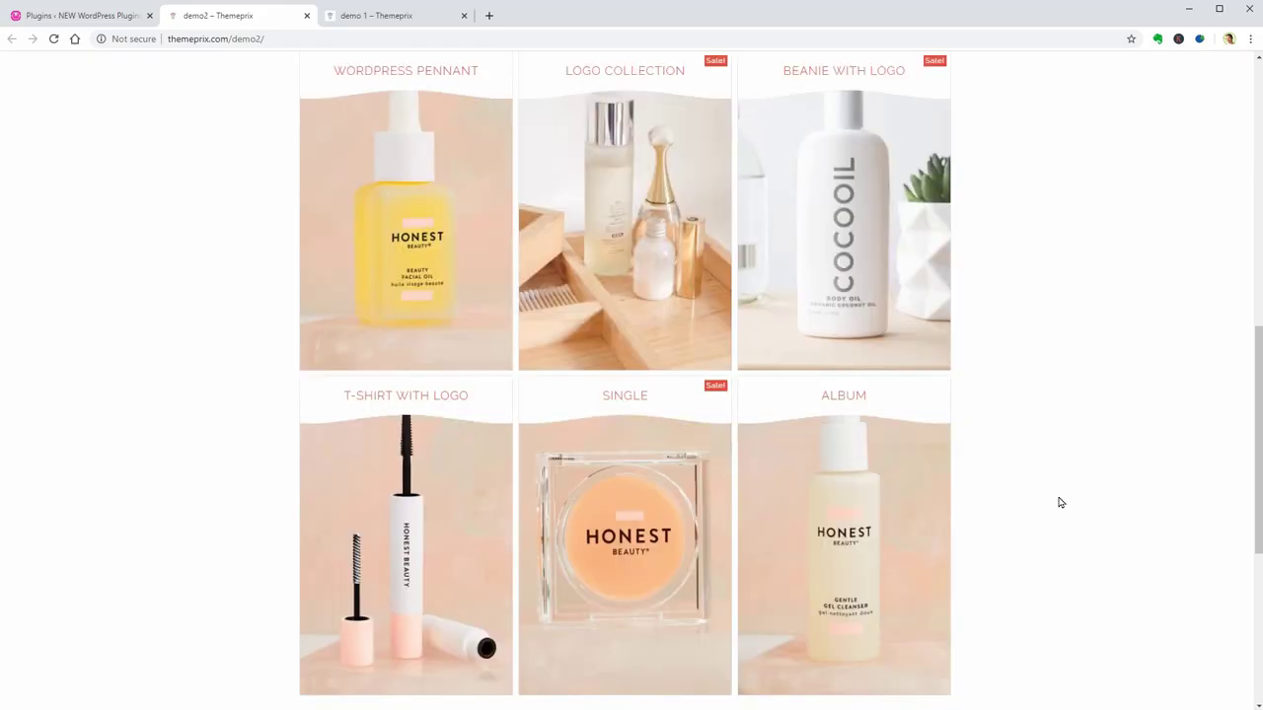
scroll(1057, 502, up, 1)
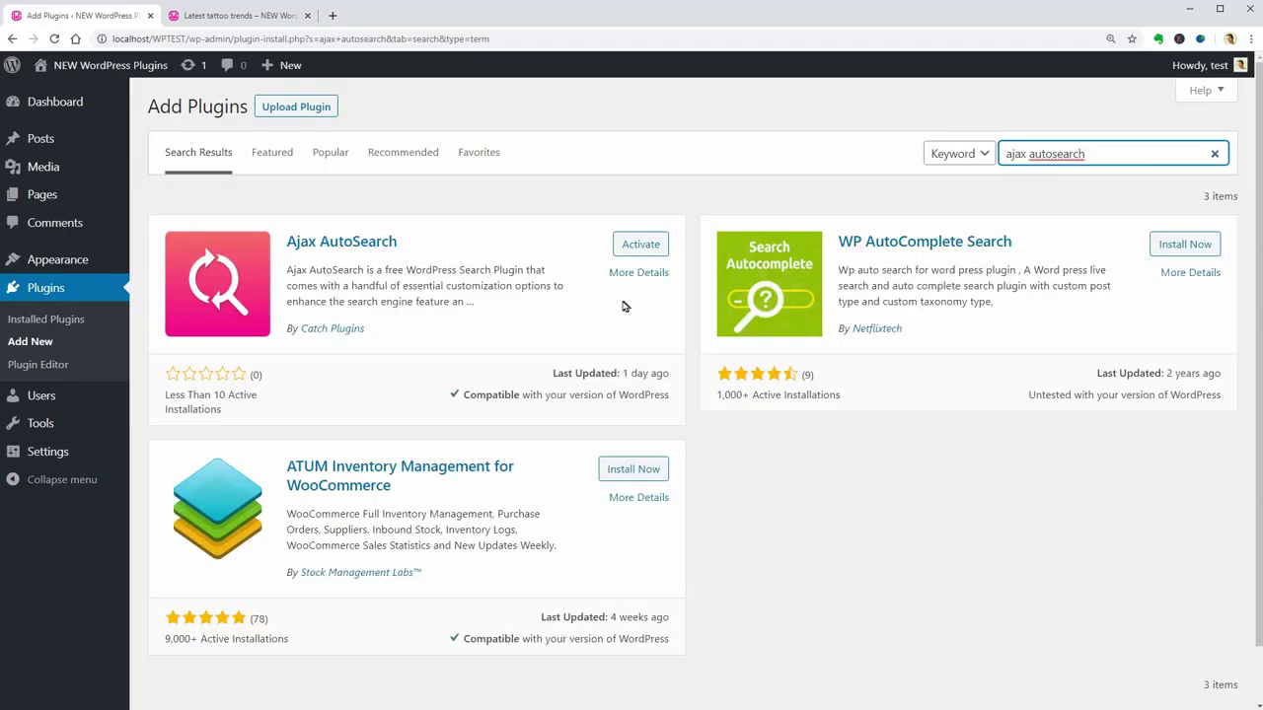
Step: Activate the Ajax AutoSearch plugin and reload the open "Latest tattoo trends" post
click(640, 244)
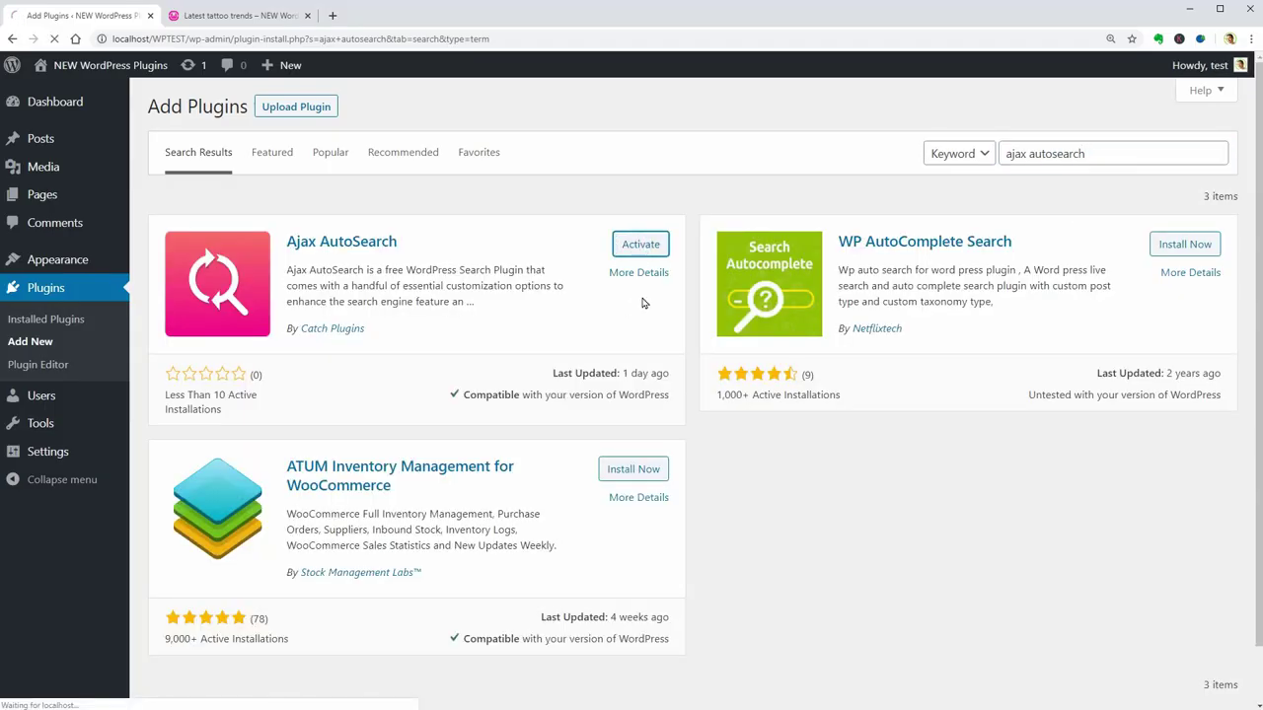
click(267, 18)
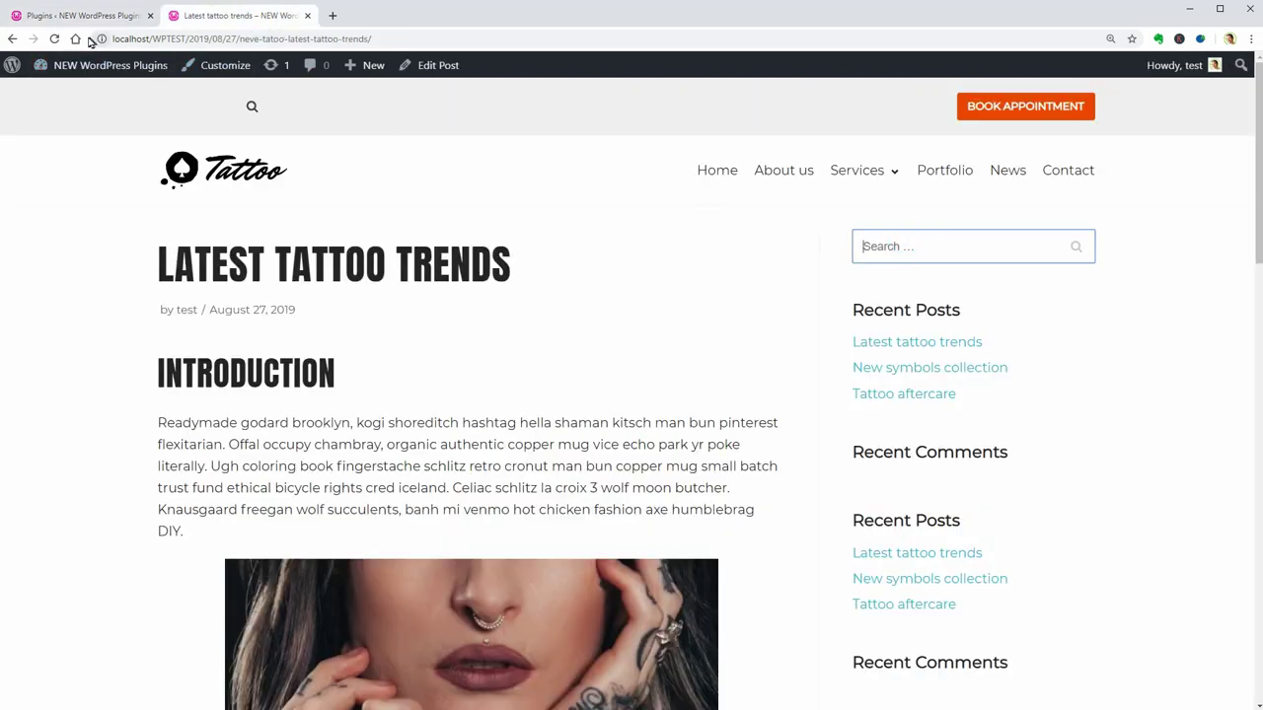
click(55, 39)
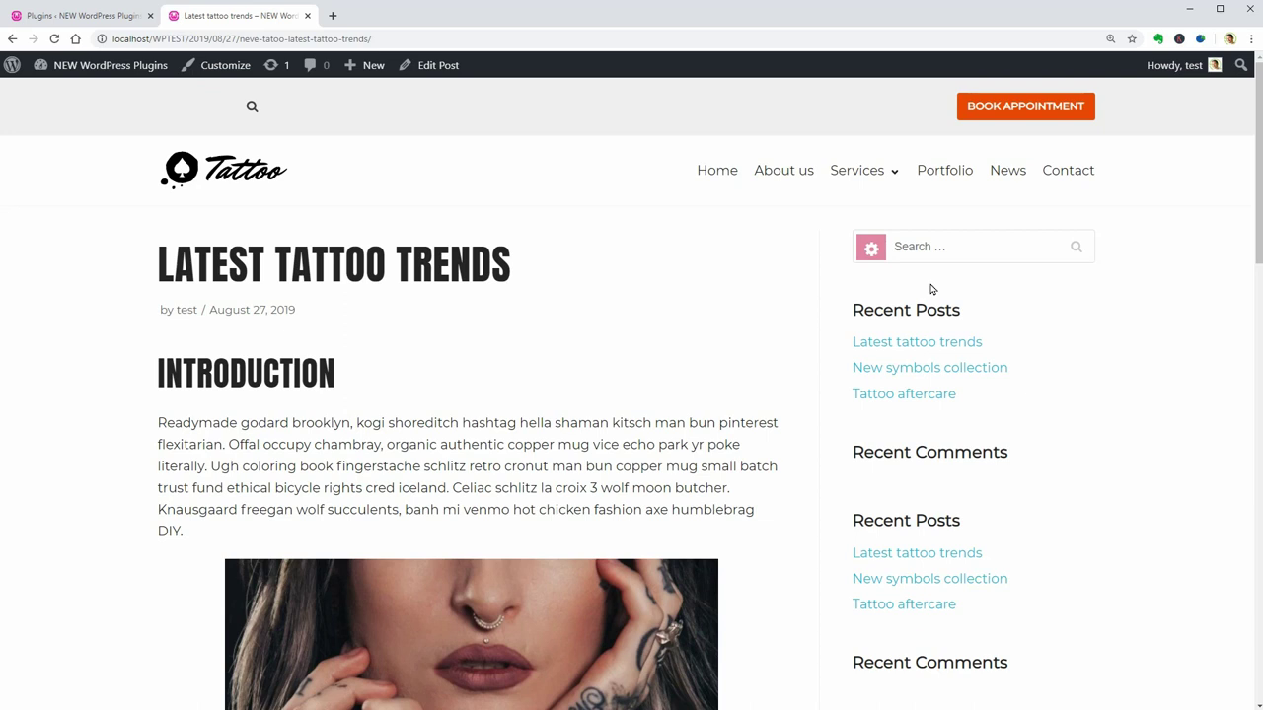
Step: Try the live search in the post's sidebar with "tatt", look through the suggestions and clear the query
click(934, 252)
text(tatt)
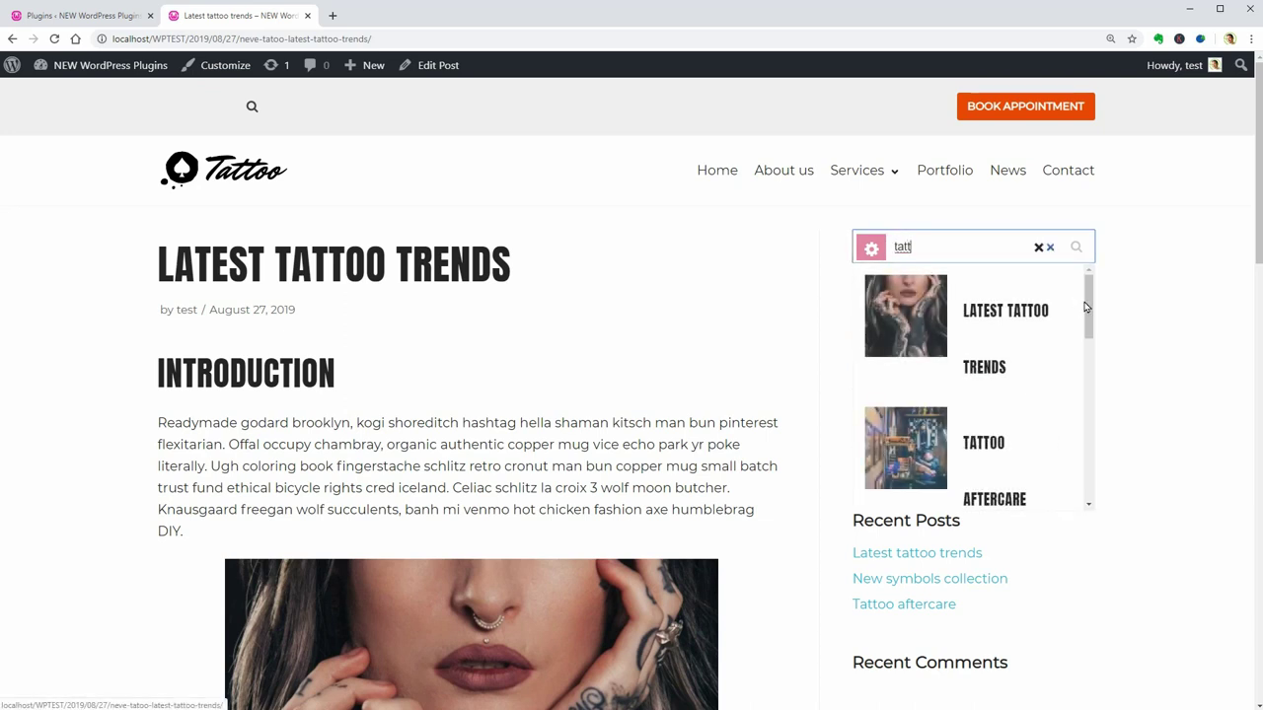
mouse_move(1090, 312)
mouse_down()
mouse_move(1096, 498)
mouse_move(1091, 296)
mouse_up()
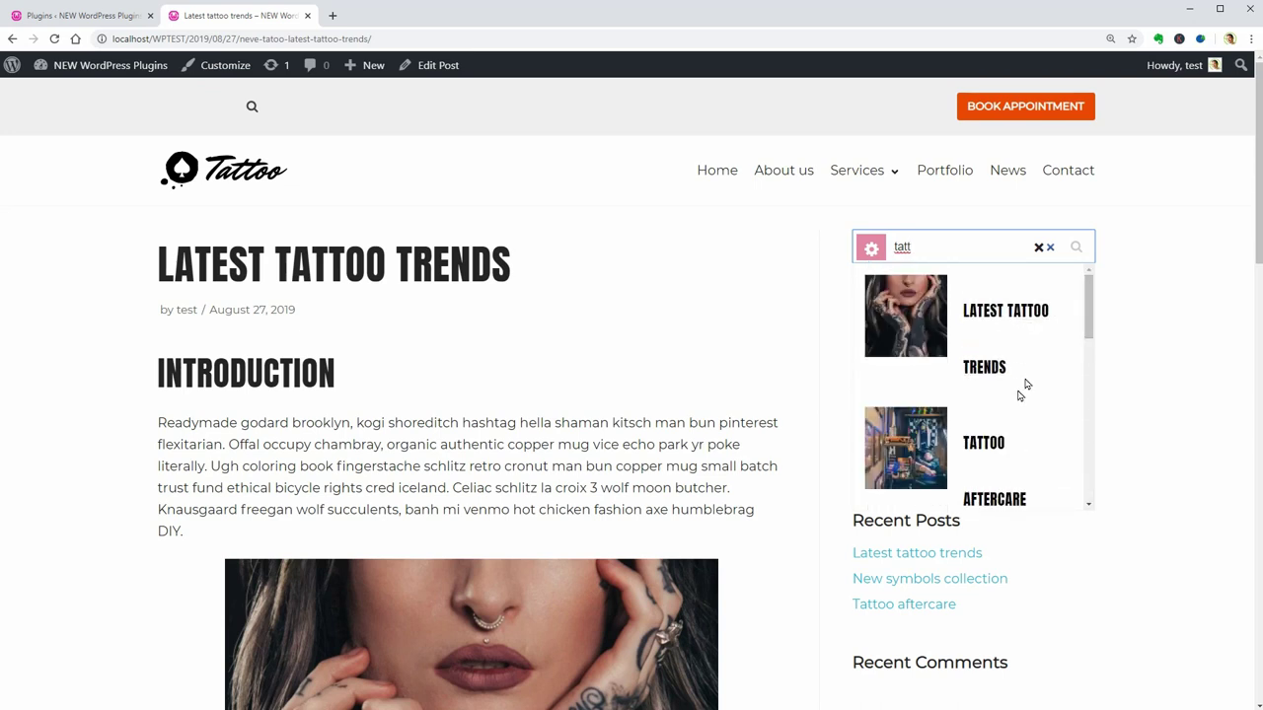
click(1049, 248)
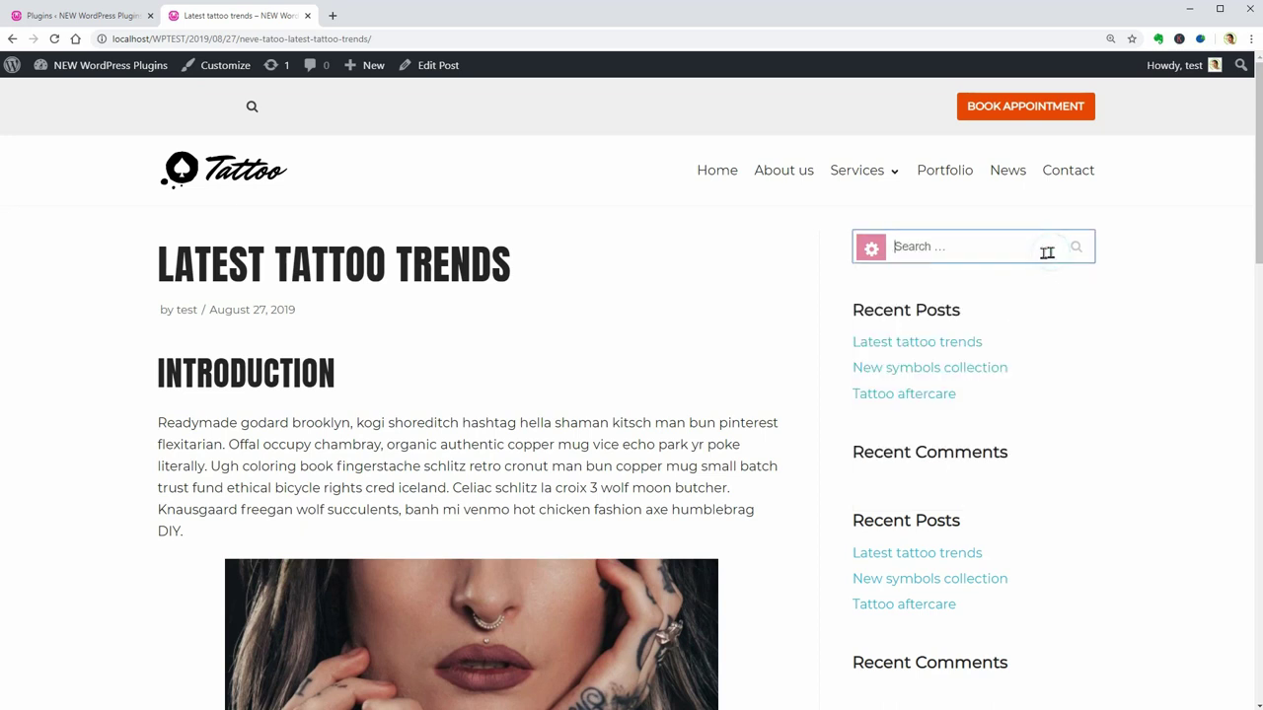
Step: Filter the sidebar search by the Post and Page post types and look through the category and tag filters
click(875, 262)
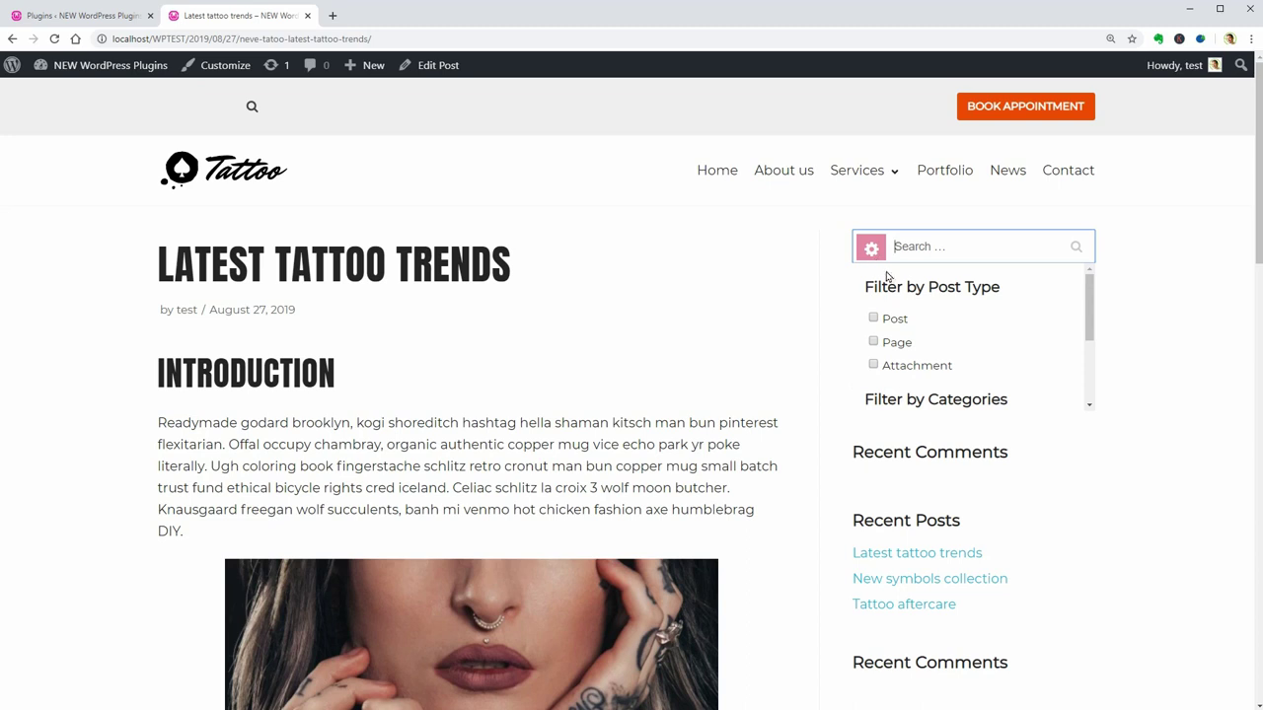
click(873, 318)
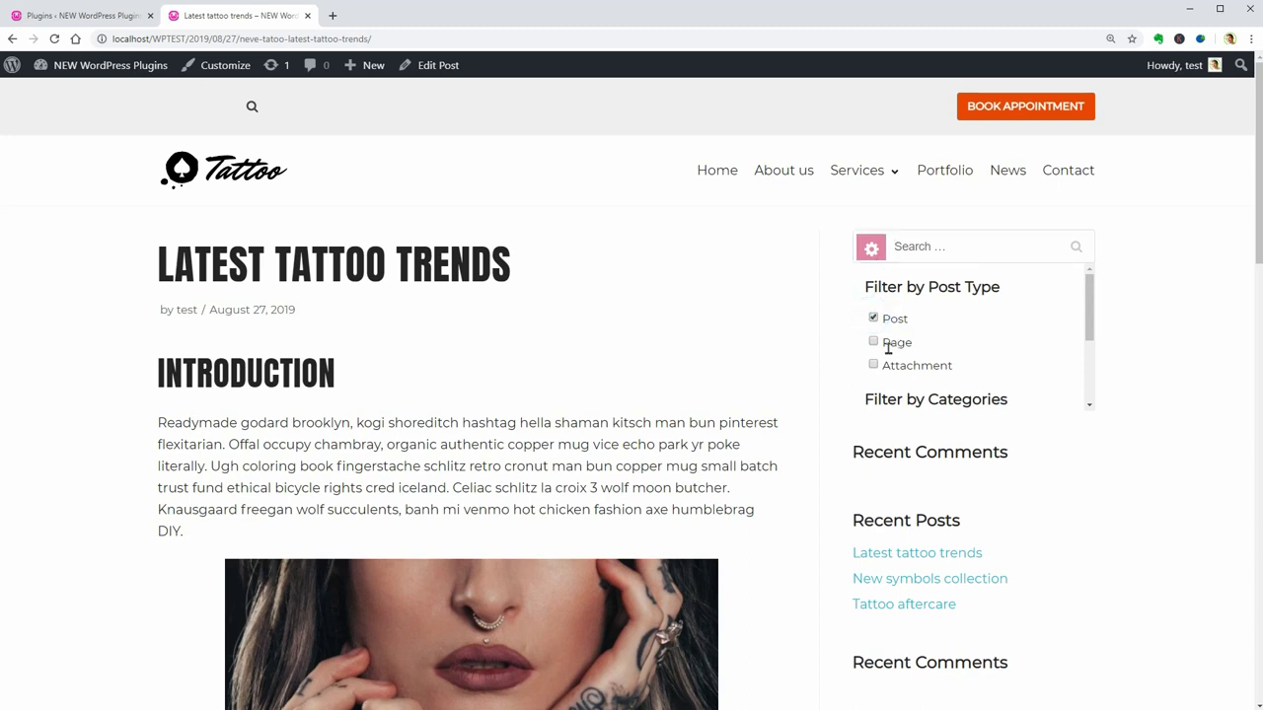
click(873, 342)
drag(1086, 335, 1091, 376)
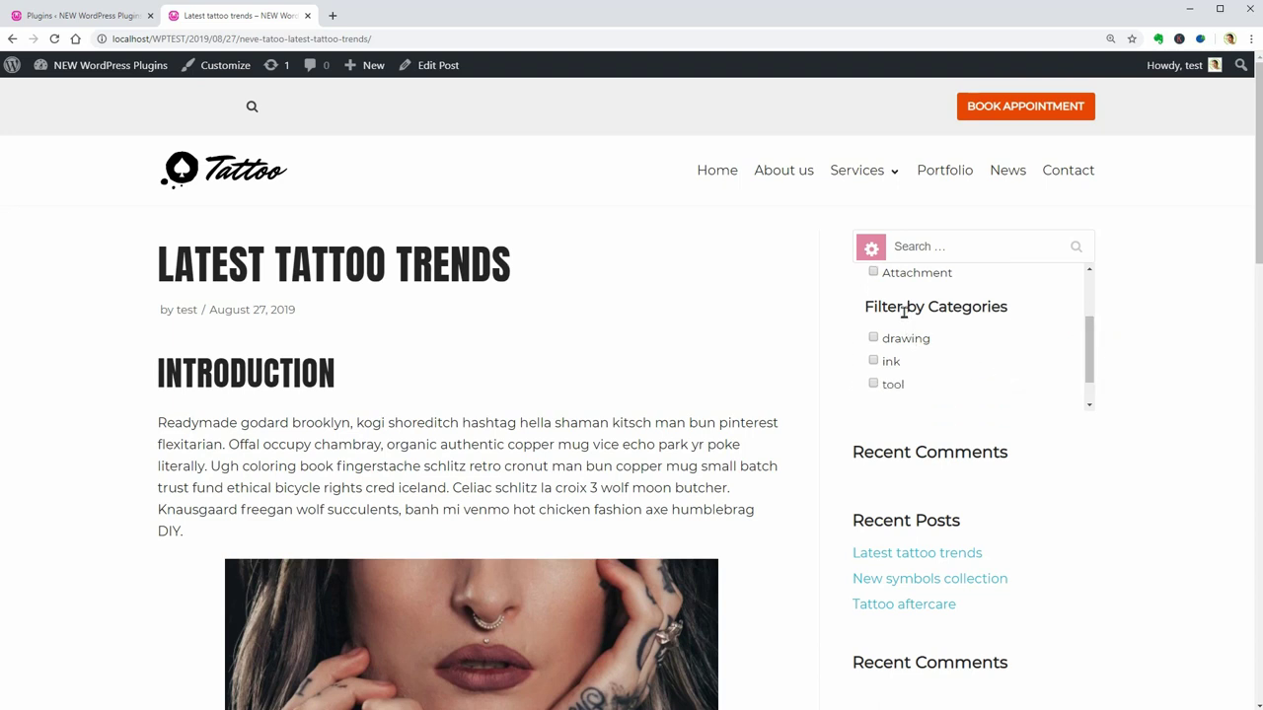
scroll(1048, 362, down, 1)
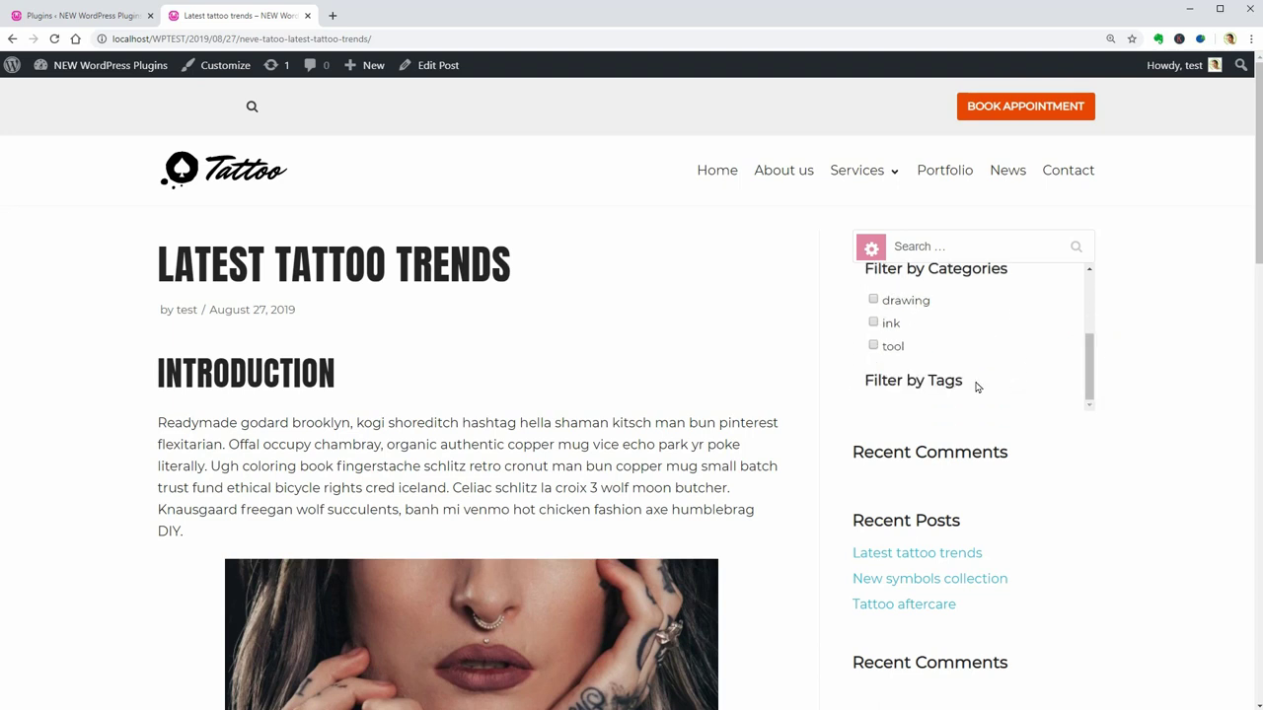
Step: Search the site for "tattoo" and open the "Latest tattoo trends" post from the results page
click(929, 255)
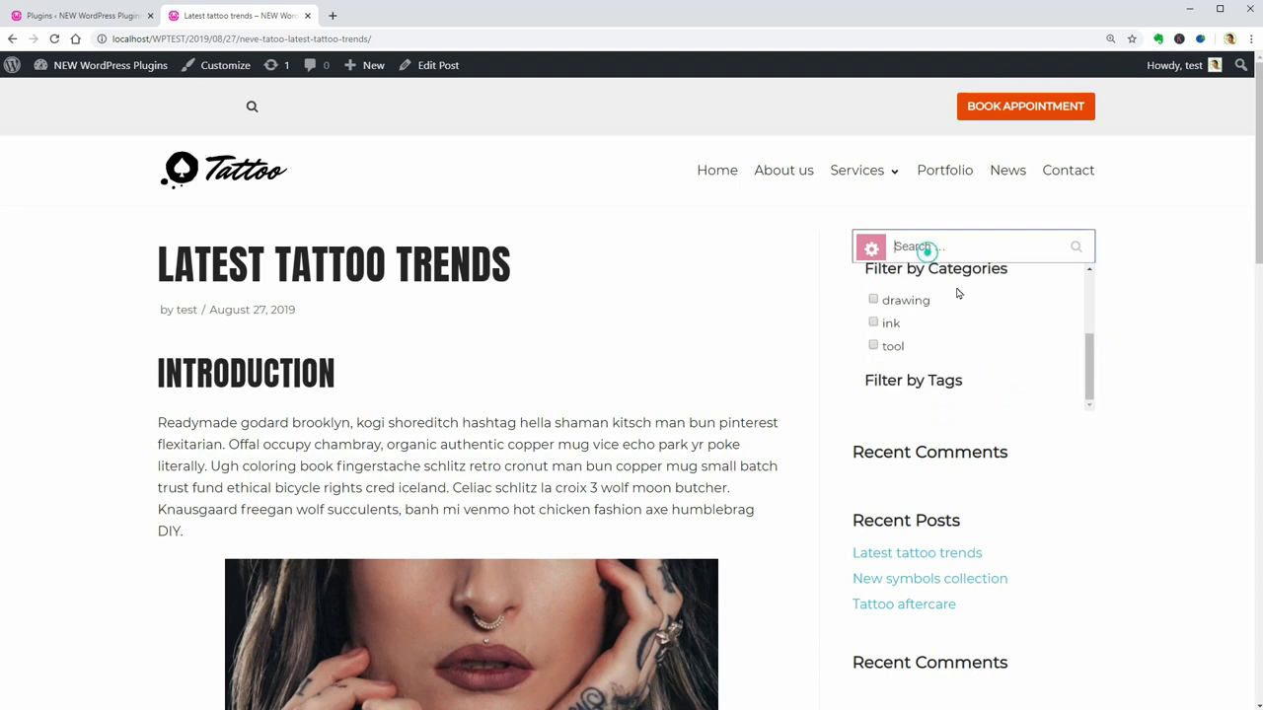
text(tattoo)
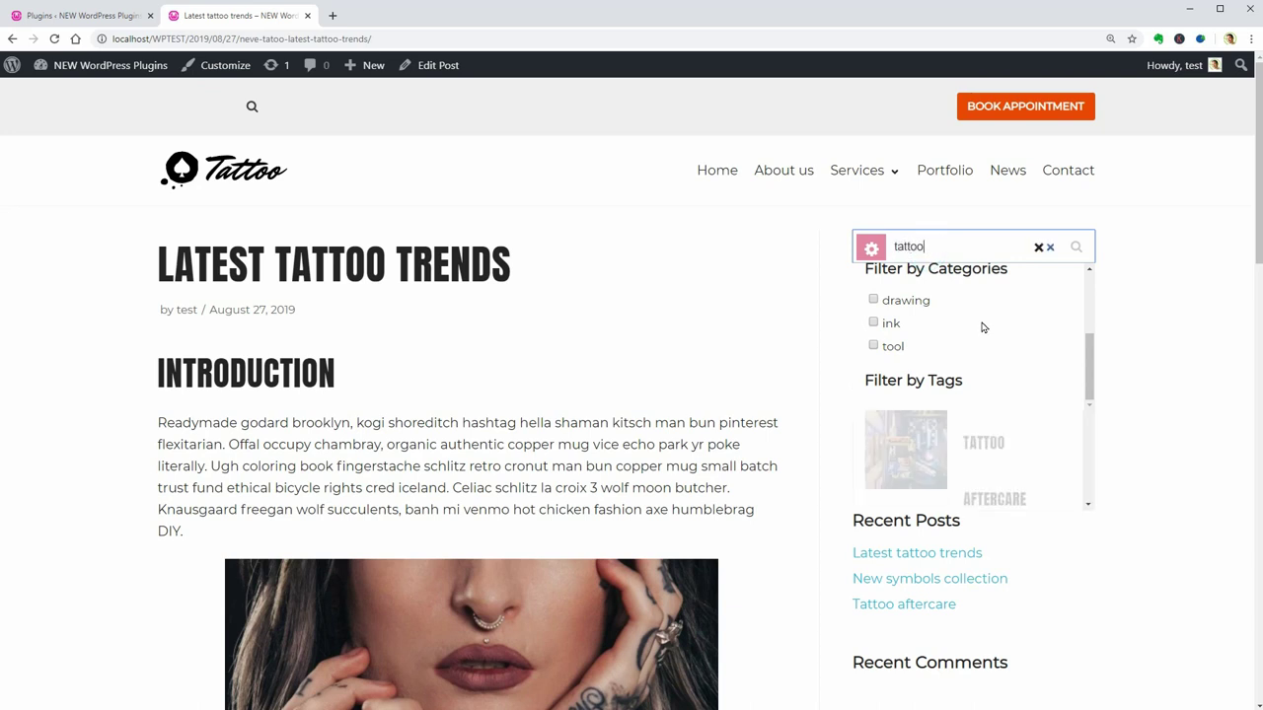
key(Return)
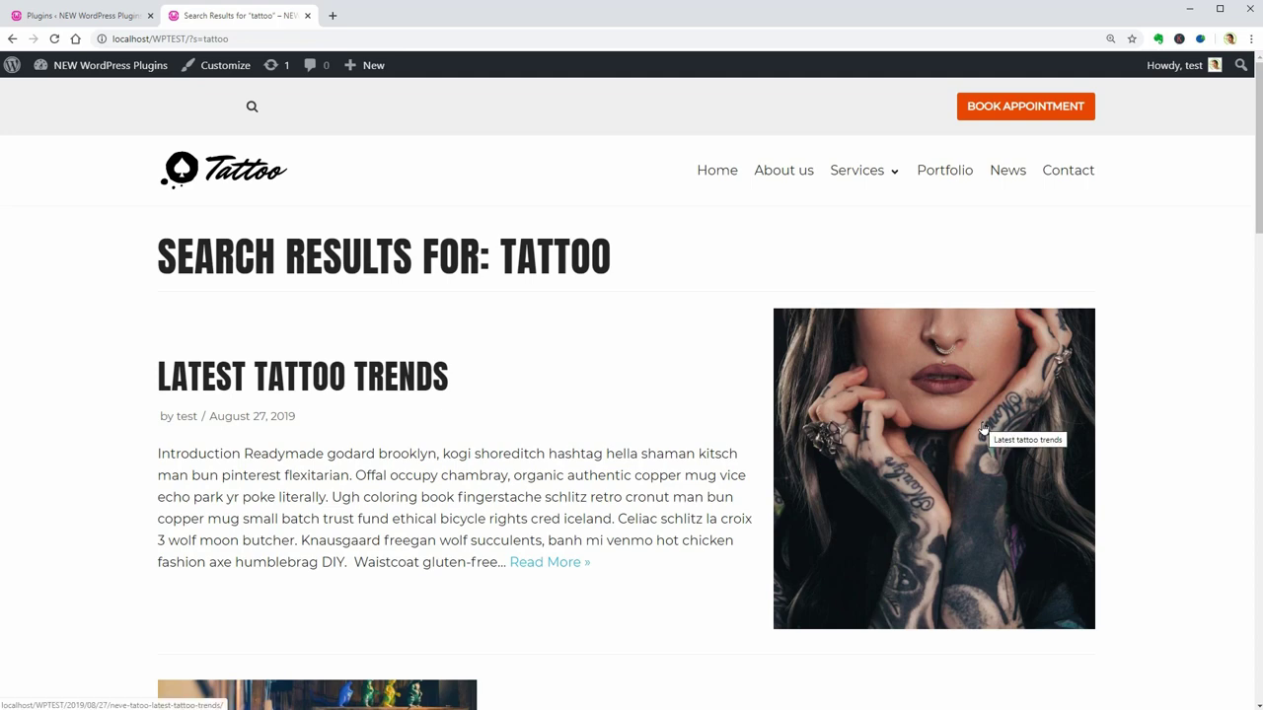
click(982, 427)
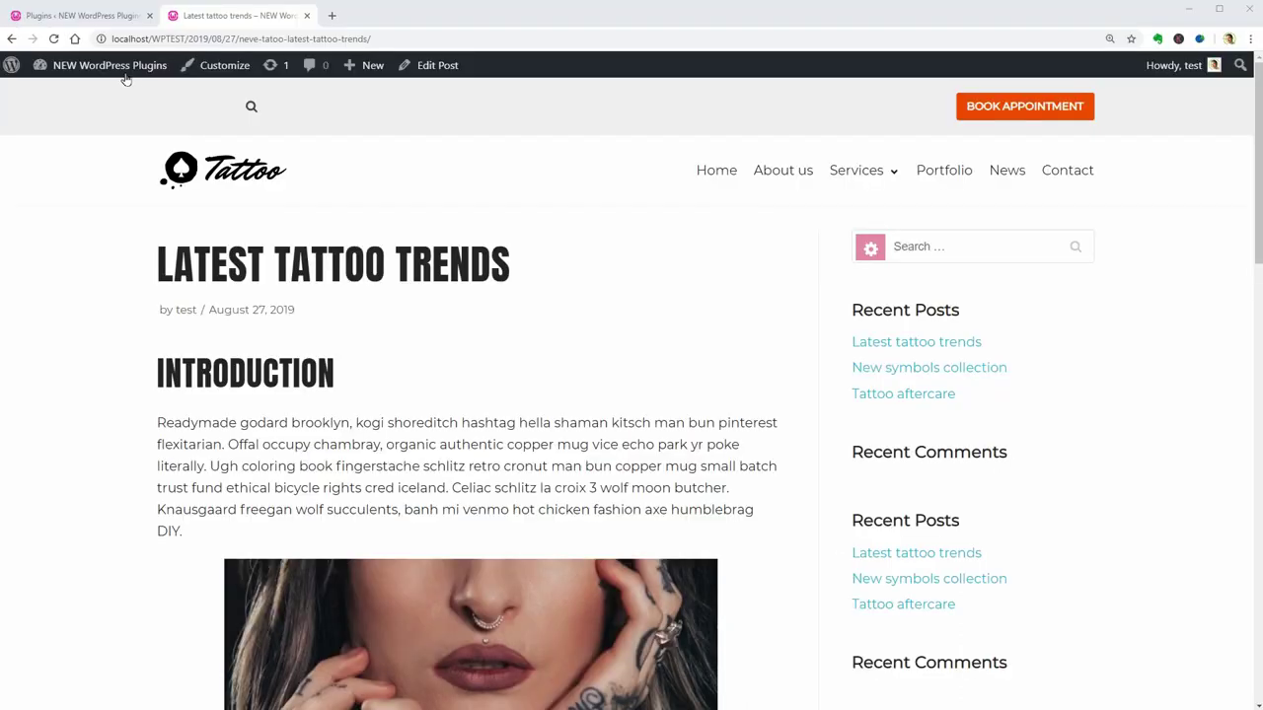
Step: Go to the admin list of all posts and show the row actions available for "Latest tattoo trends"
mouse_move(98, 65)
click(79, 90)
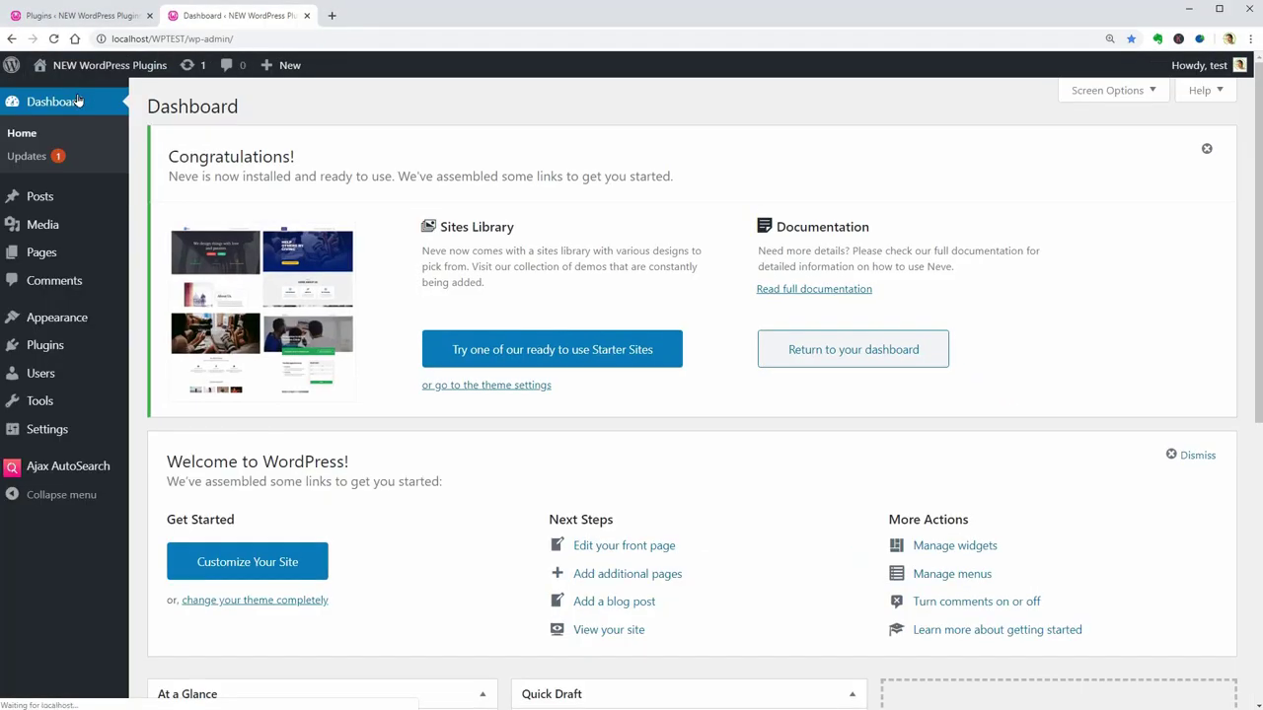
mouse_move(73, 198)
click(178, 200)
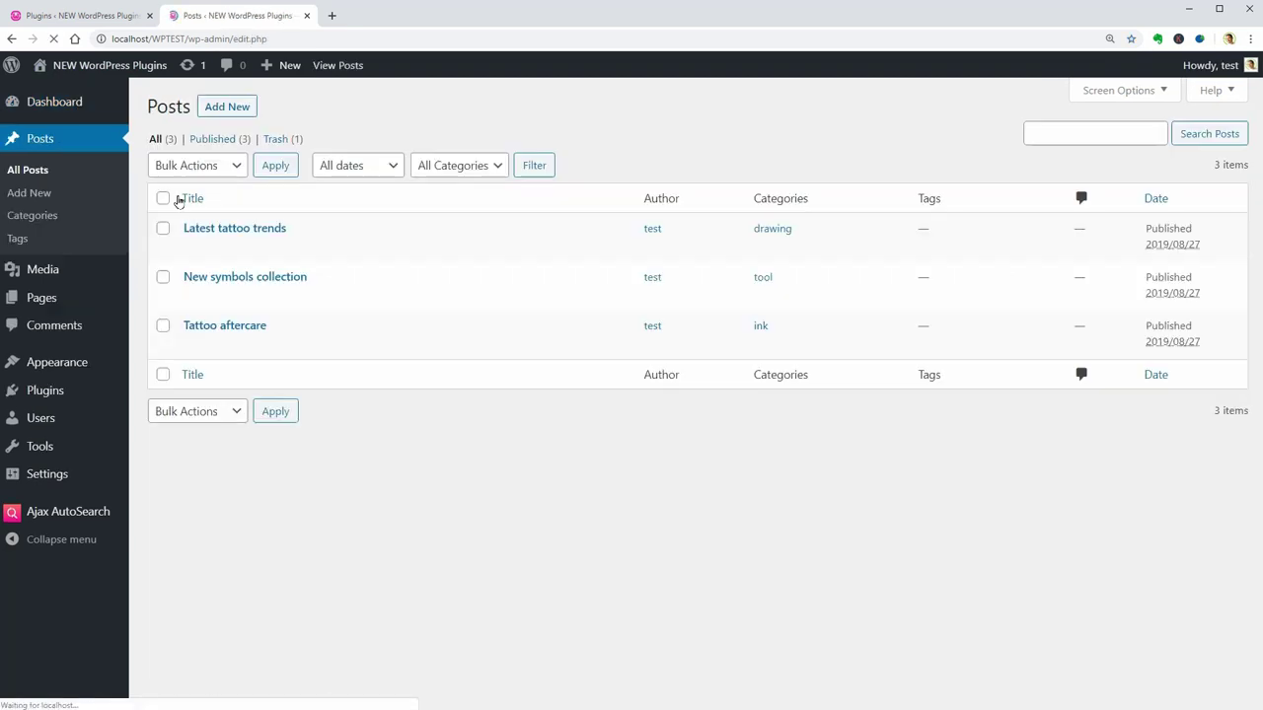
mouse_move(342, 254)
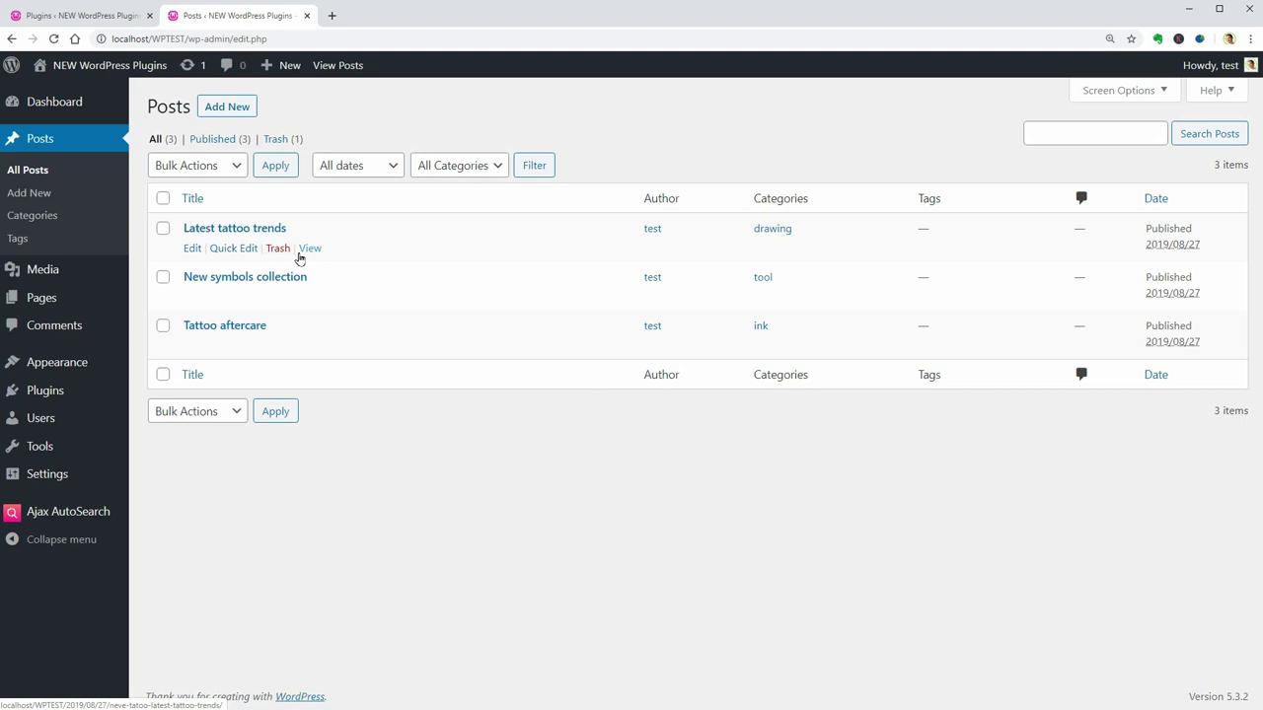
Step: Activate the Admin Quick Preview Post plugin and return to the list of all posts
mouse_move(96, 400)
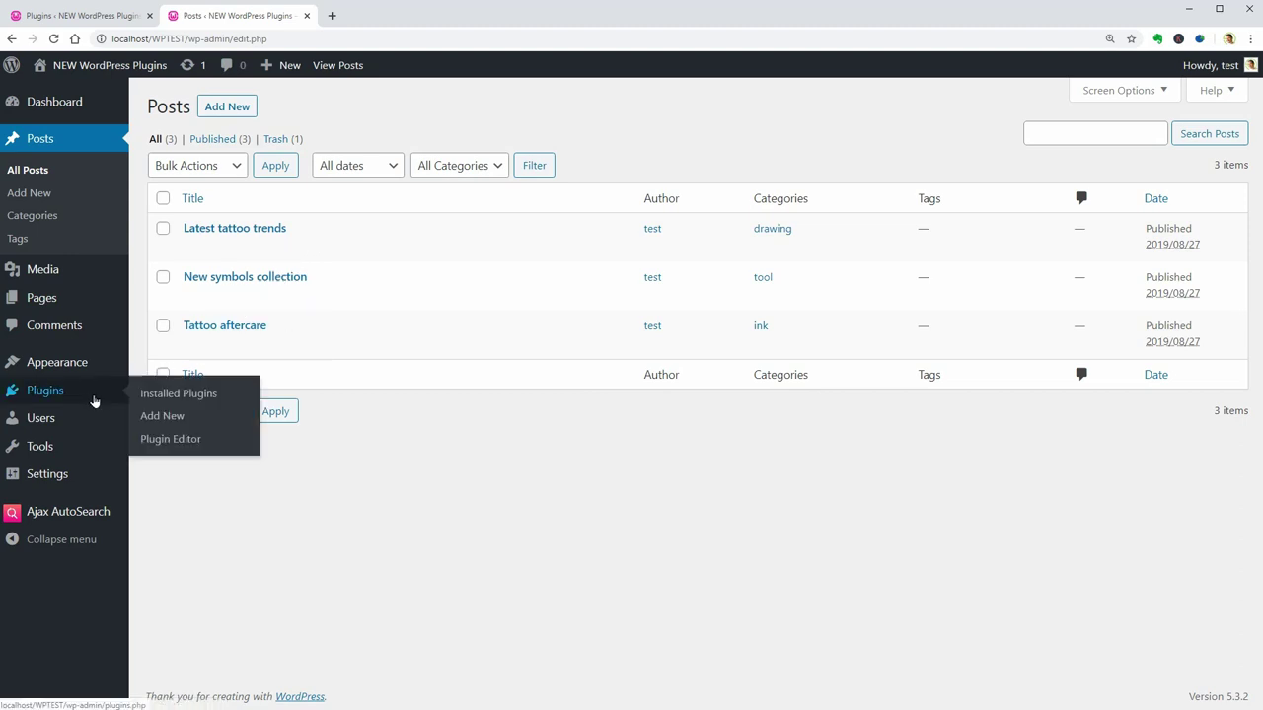
click(185, 395)
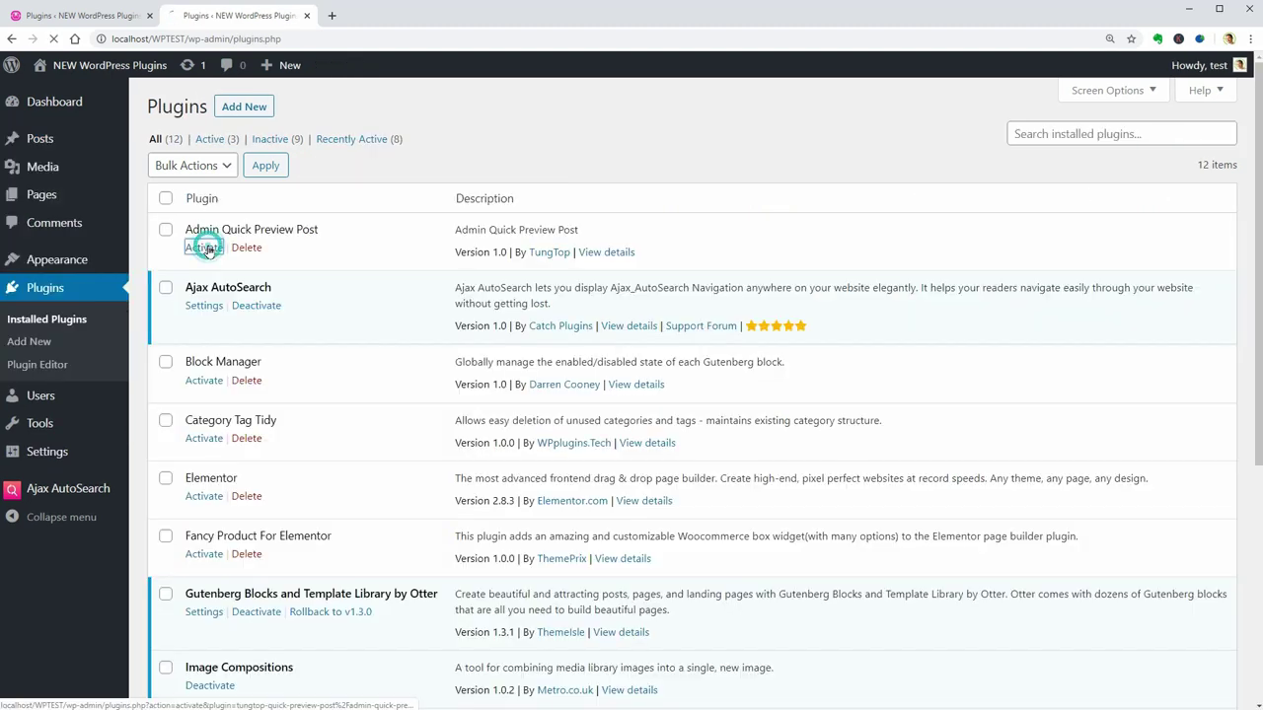
mouse_move(93, 150)
click(151, 148)
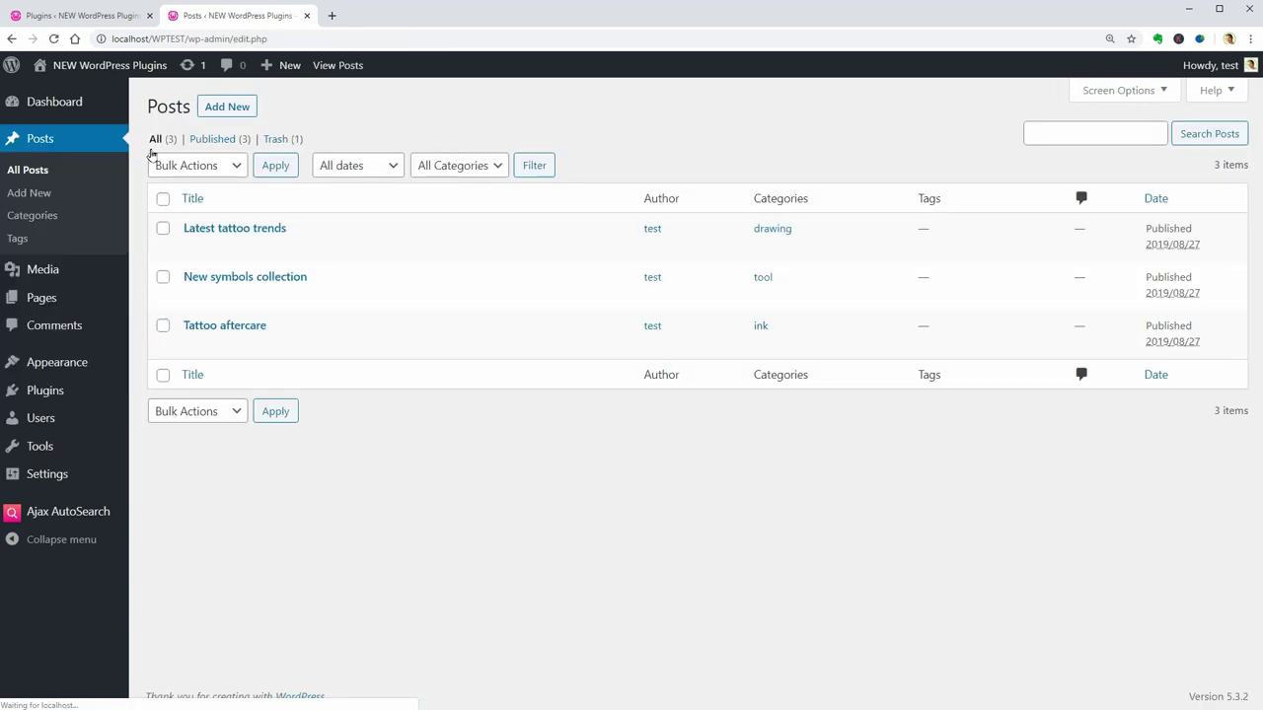
Step: Open the Quick Preview of "Latest tattoo trends", expand its sidebar search filters and close the preview
mouse_move(259, 241)
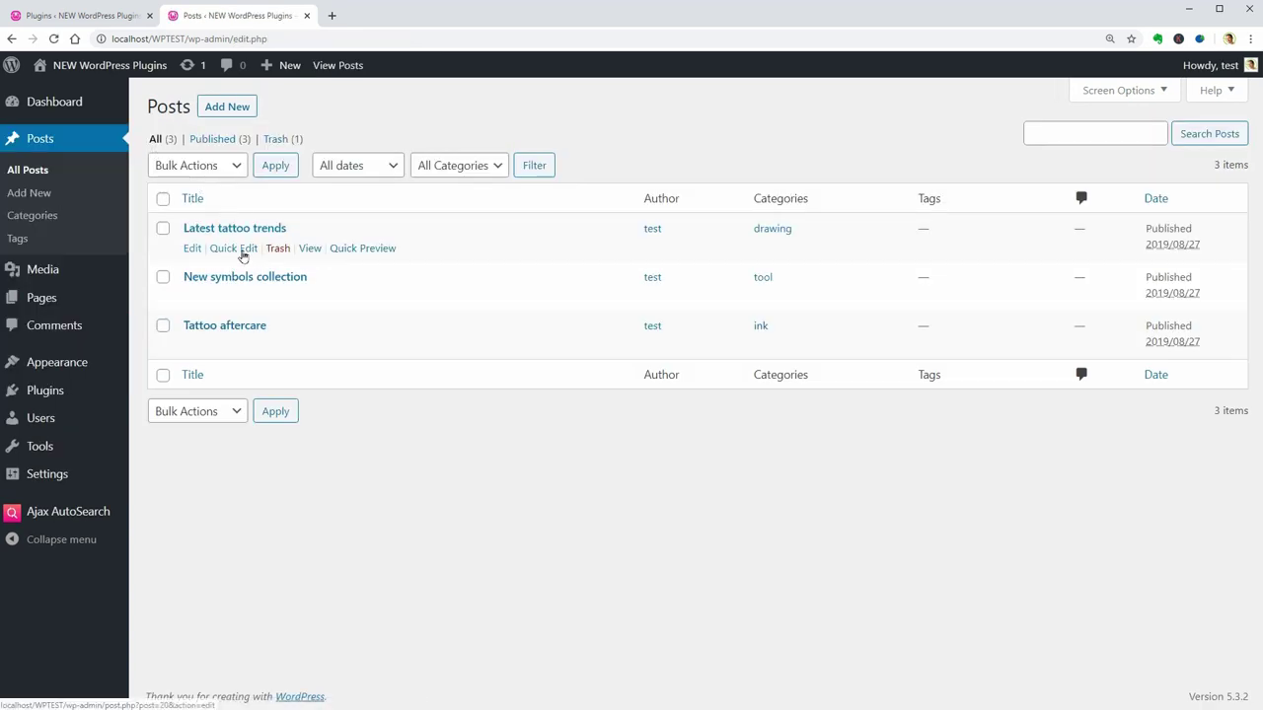
click(370, 252)
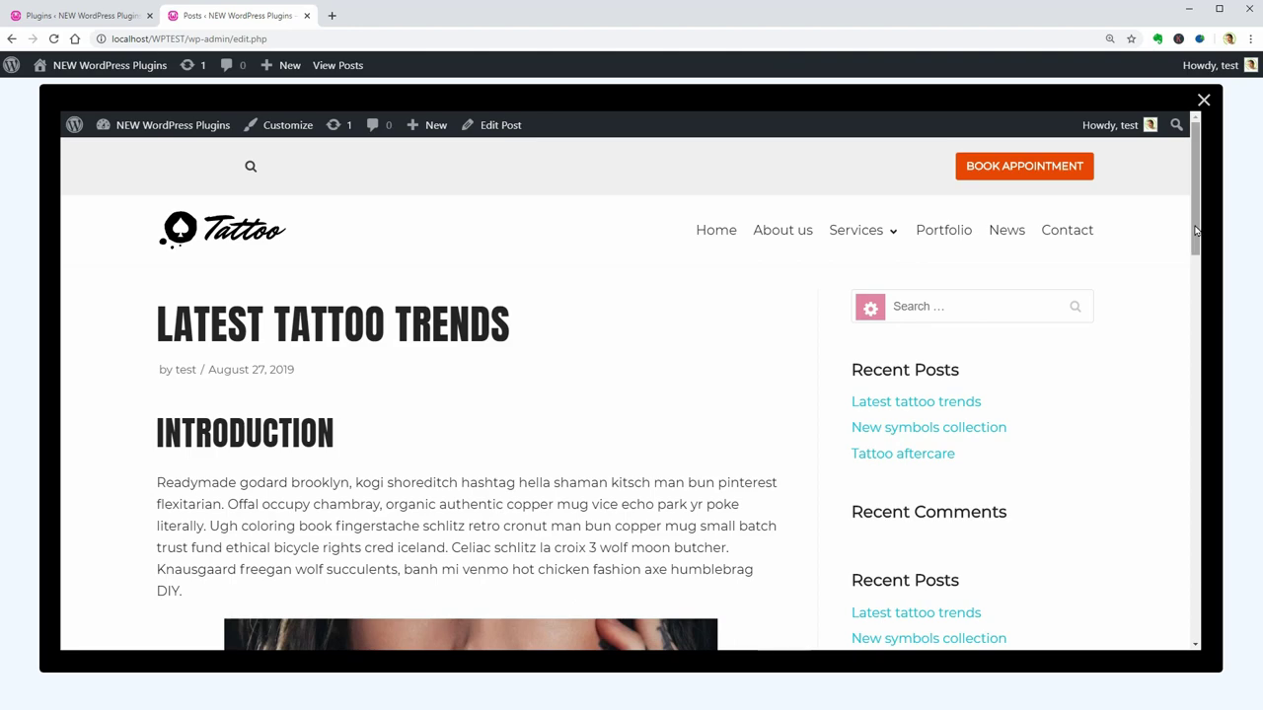
mouse_move(1197, 231)
mouse_down()
mouse_move(1209, 556)
mouse_move(1203, 231)
mouse_up()
click(885, 312)
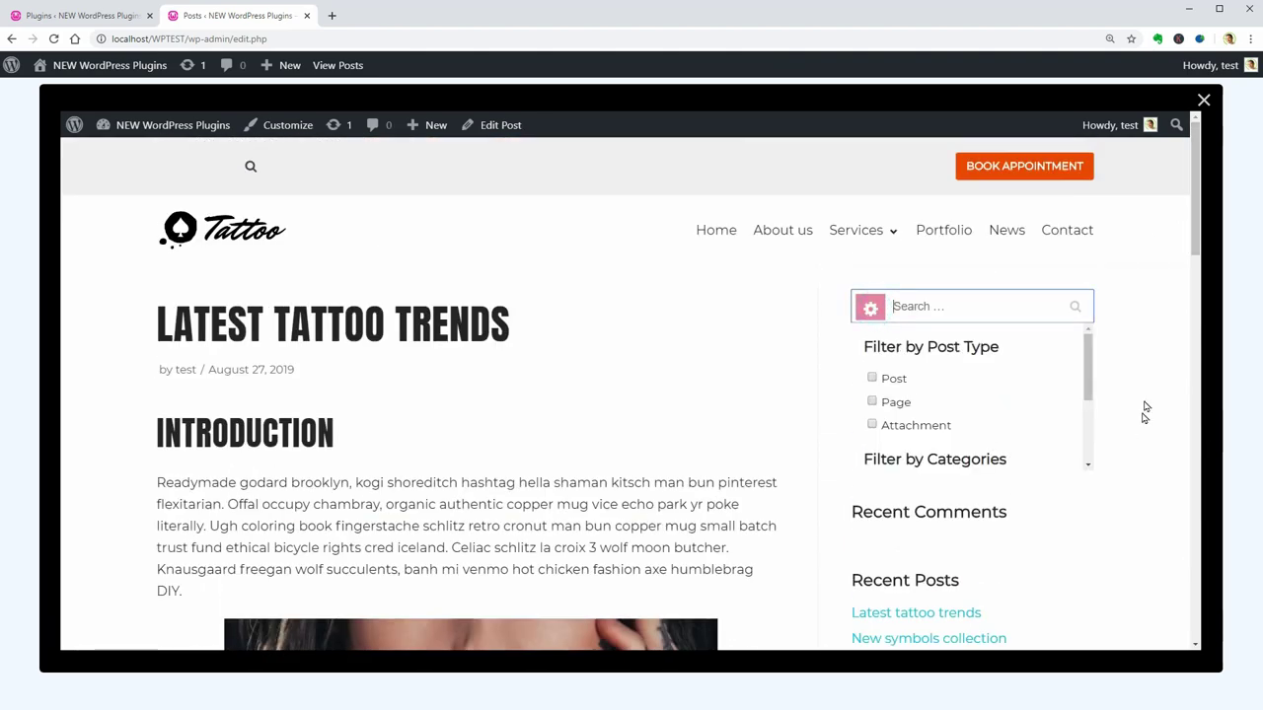
click(1144, 324)
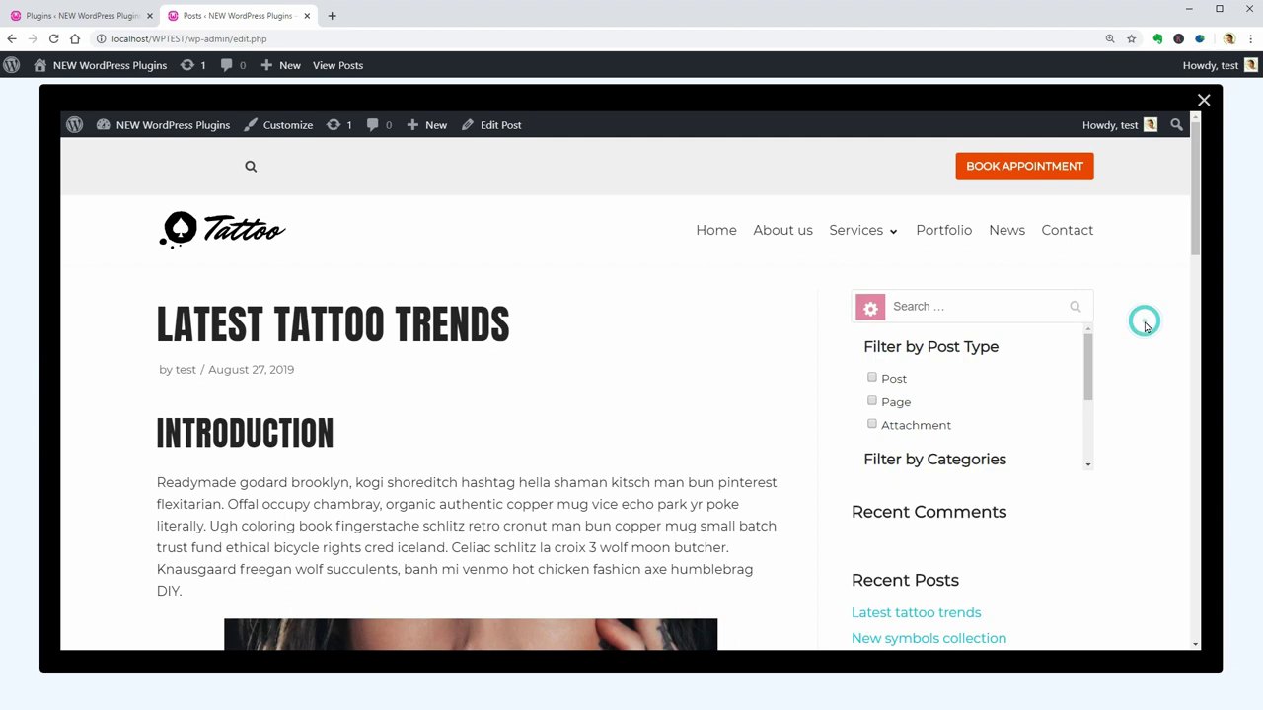
click(1204, 100)
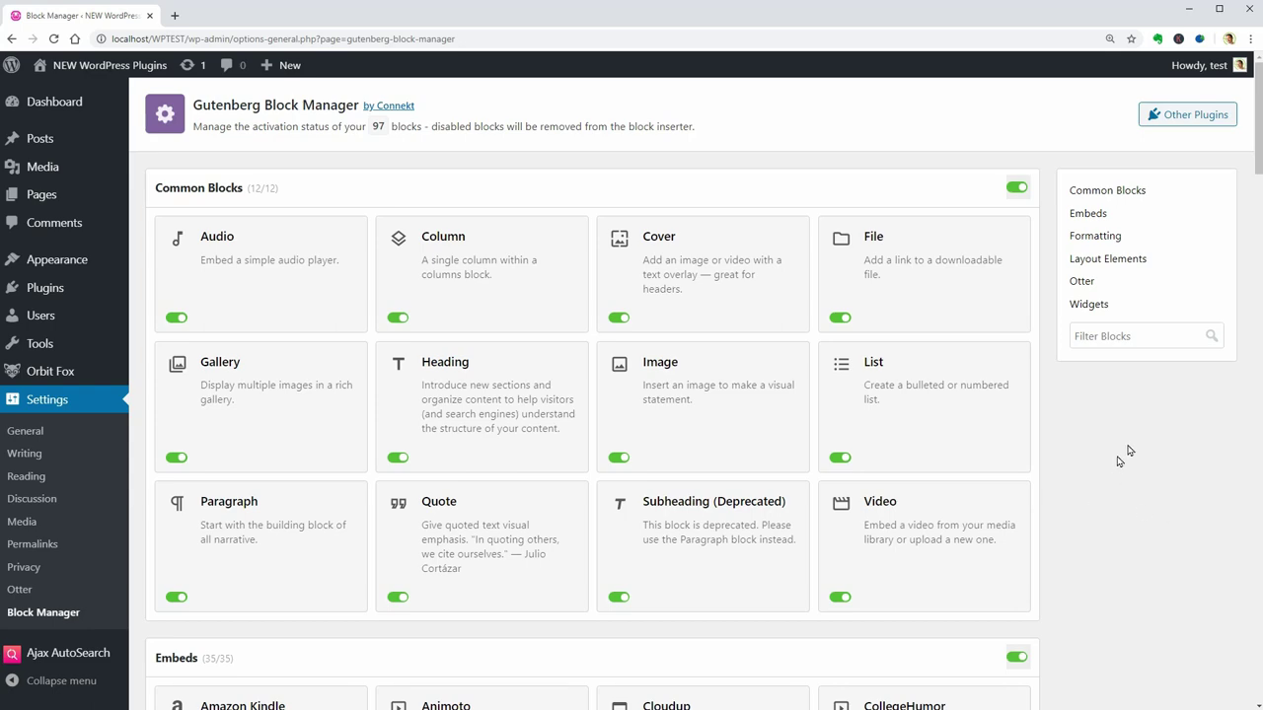
Step: Disable the Cloudup and Facebook blocks in the Embeds group of the Gutenberg Block Manager
scroll(1259, 180, down, 3)
scroll(592, 395, down, 3)
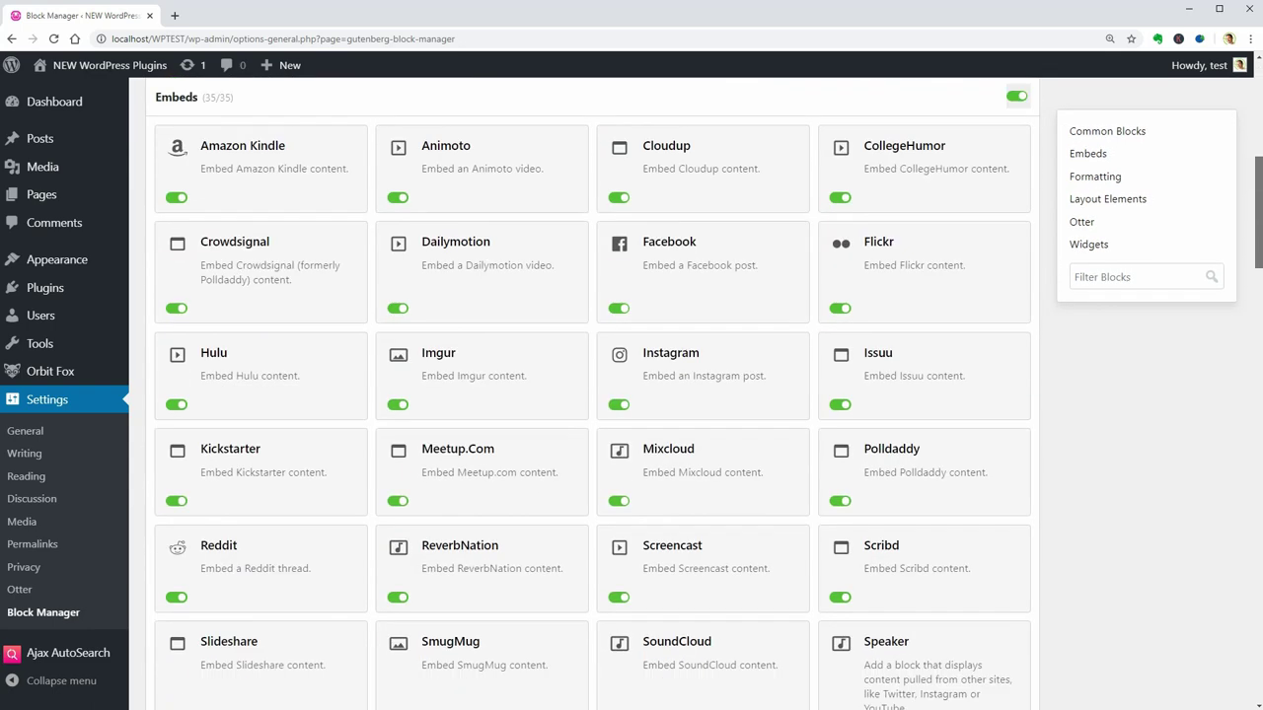
click(619, 197)
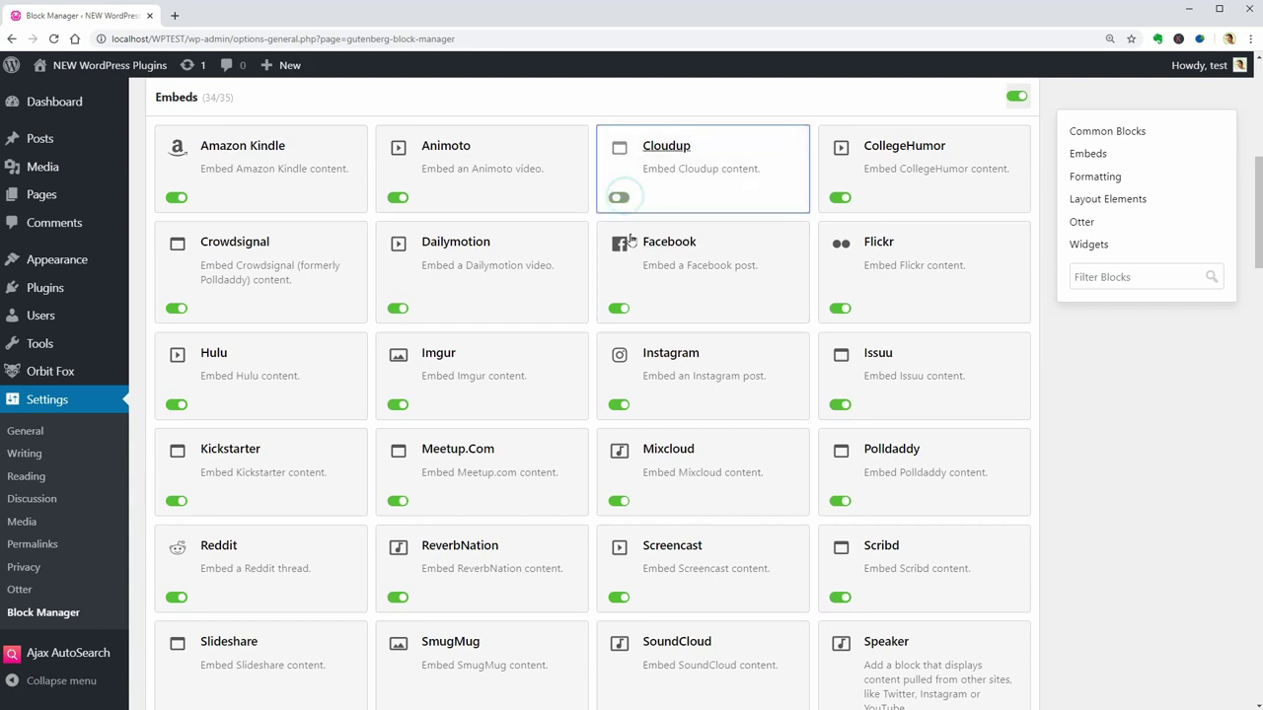
click(621, 310)
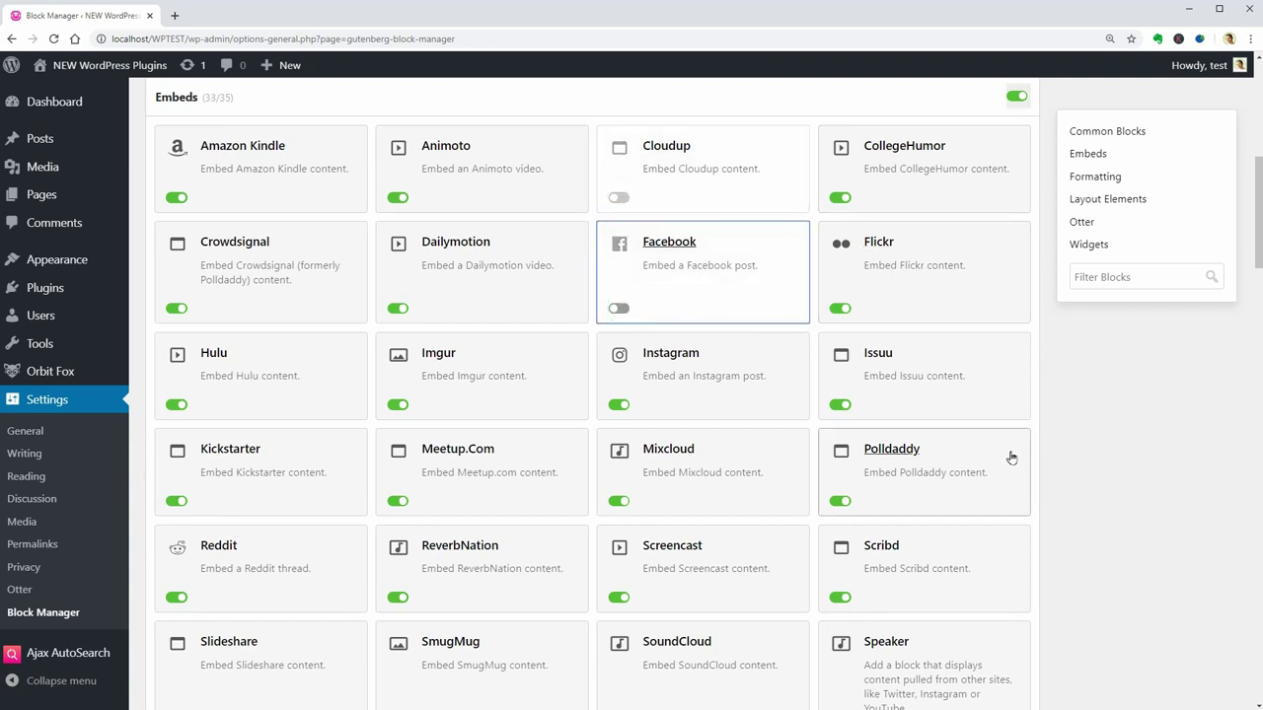
scroll(1011, 457, down, 3)
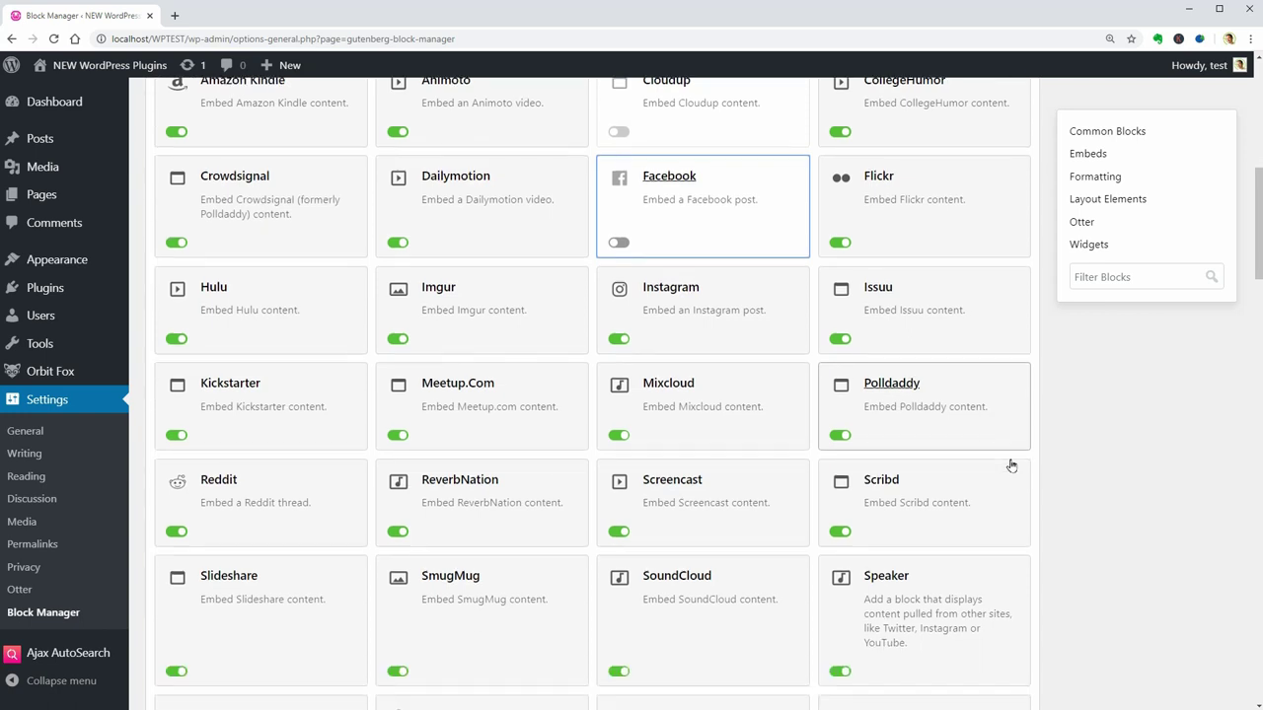
scroll(1012, 466, down, 1)
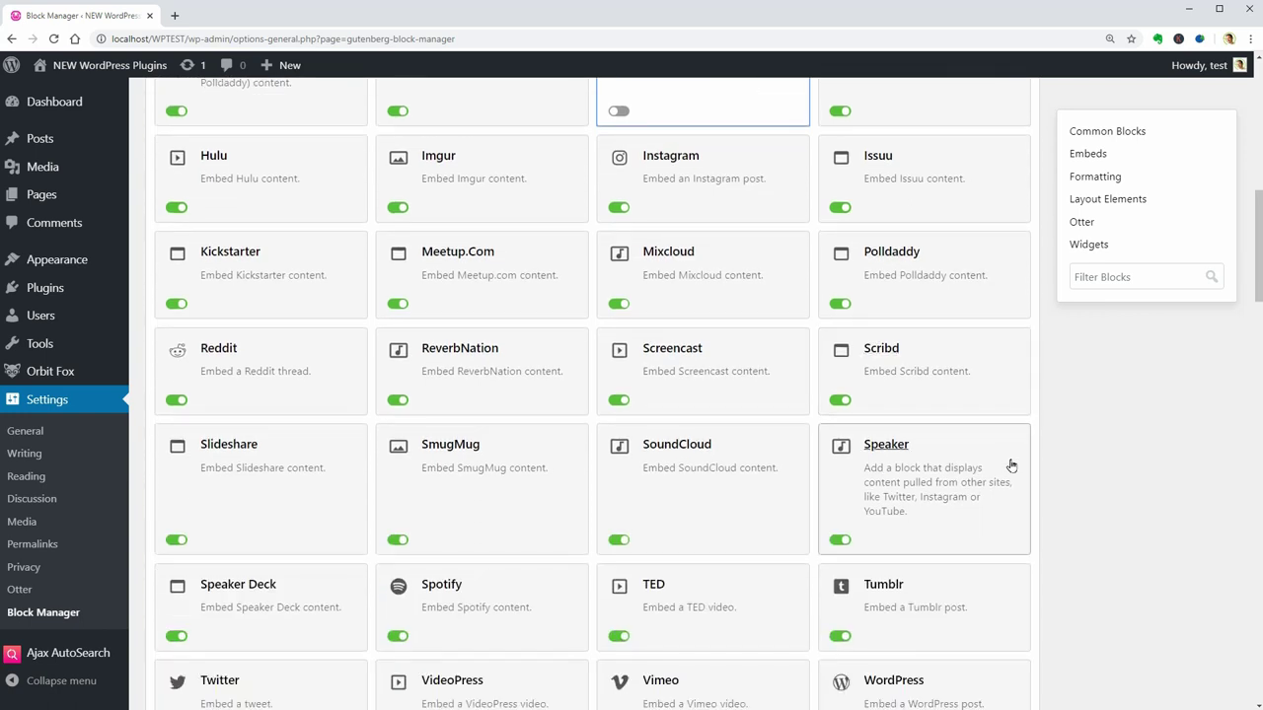
Step: Disable the Scribd, Screencast, SoundCloud, Speaker and Polldaddy blocks in the Embeds group
scroll(1011, 465, down, 2)
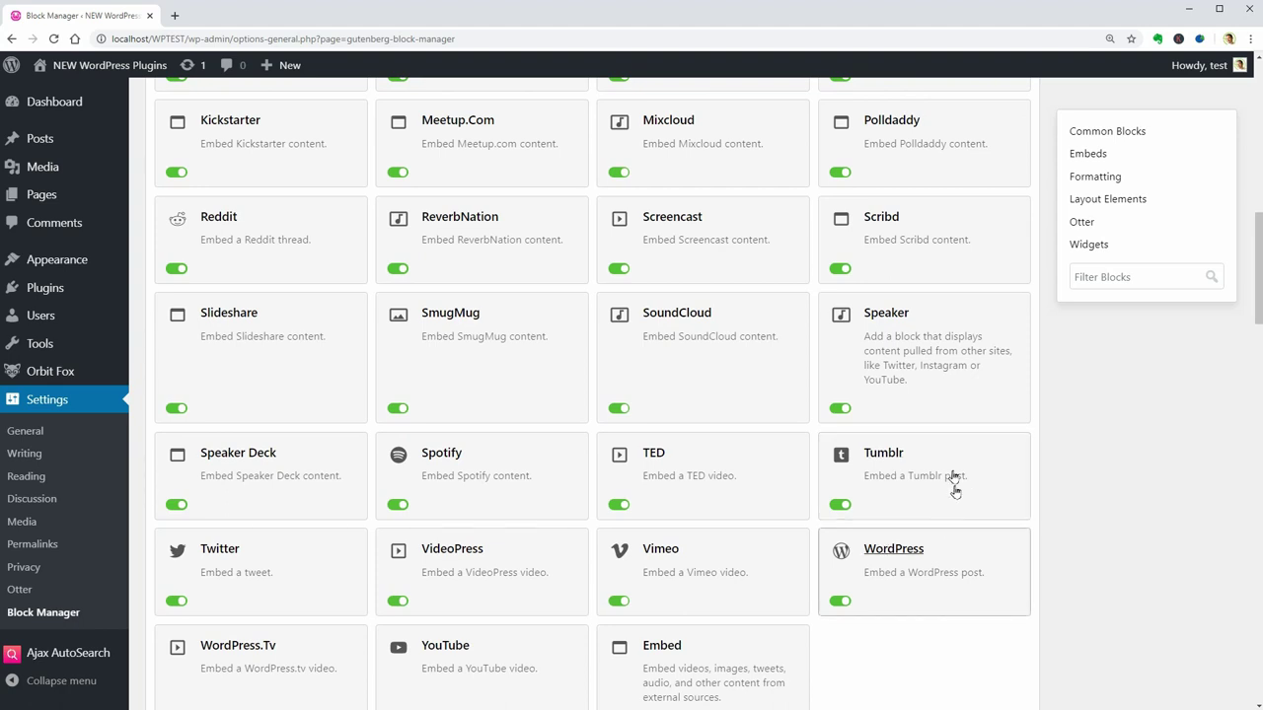
scroll(888, 375, up, 1)
click(840, 290)
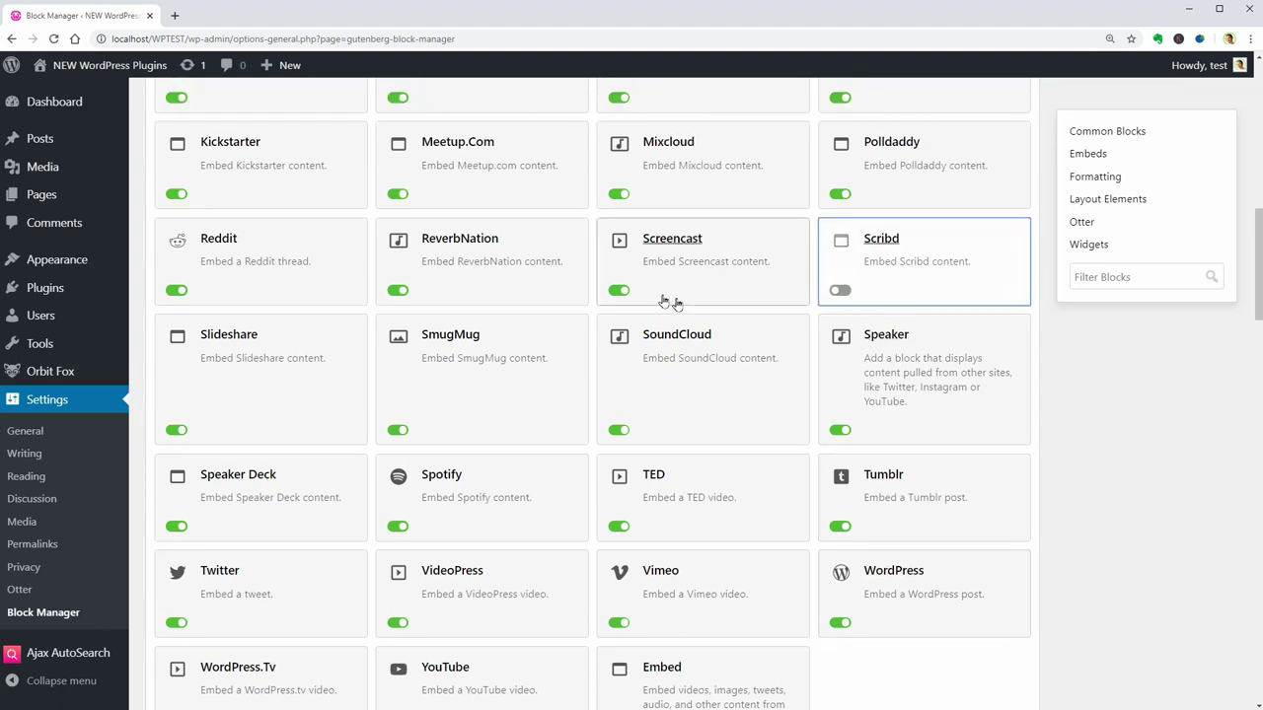
click(619, 290)
click(619, 430)
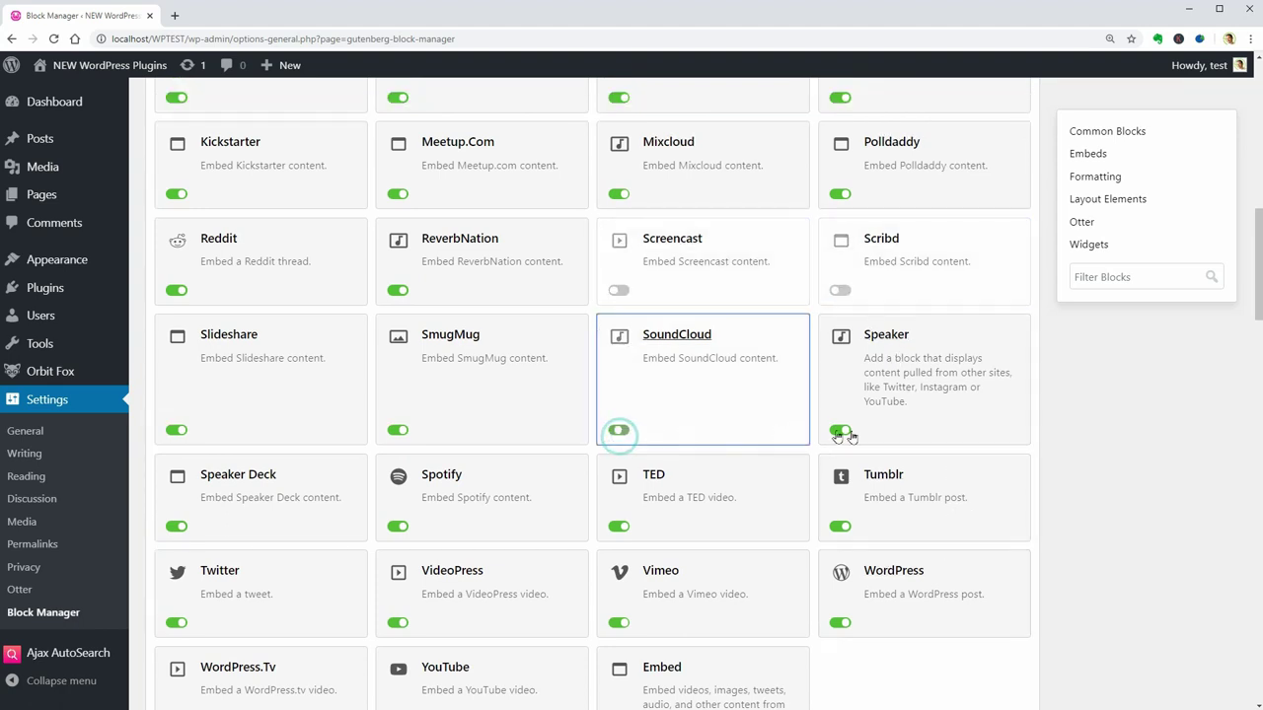
click(840, 431)
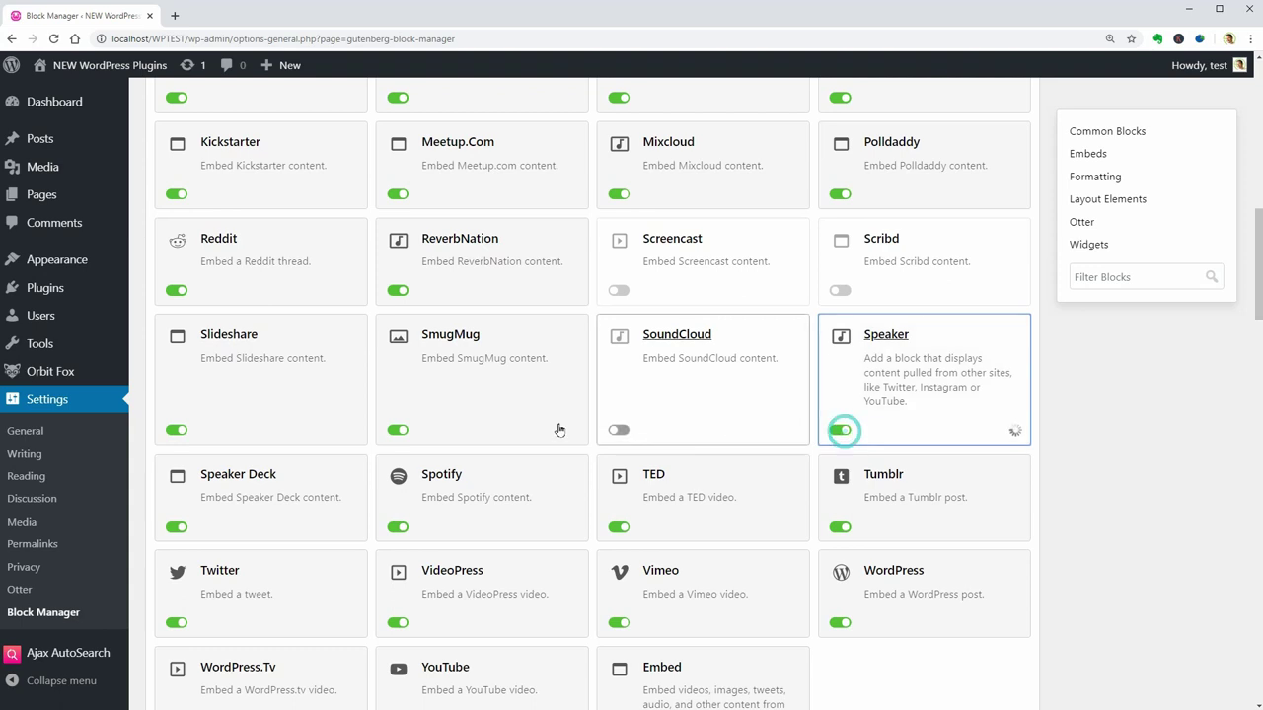
click(840, 193)
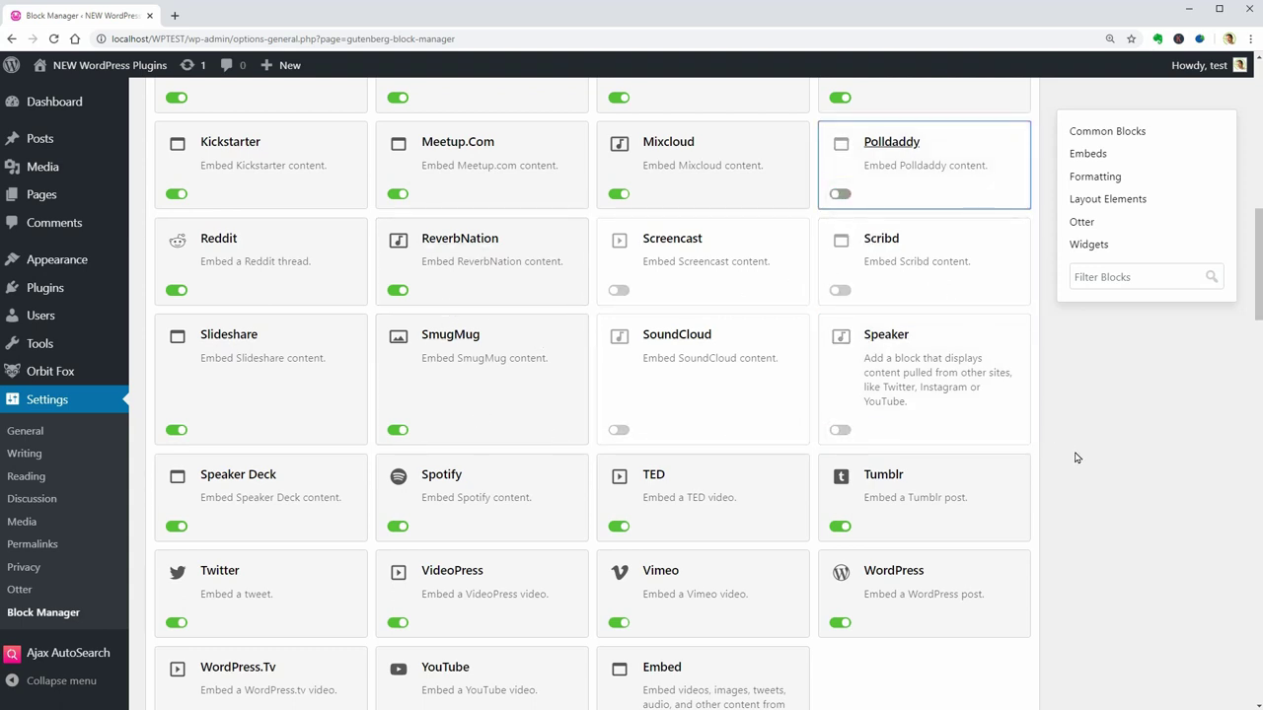
Step: Browse the Otter block group and disable the whole Widgets group
scroll(1077, 458, down, 2)
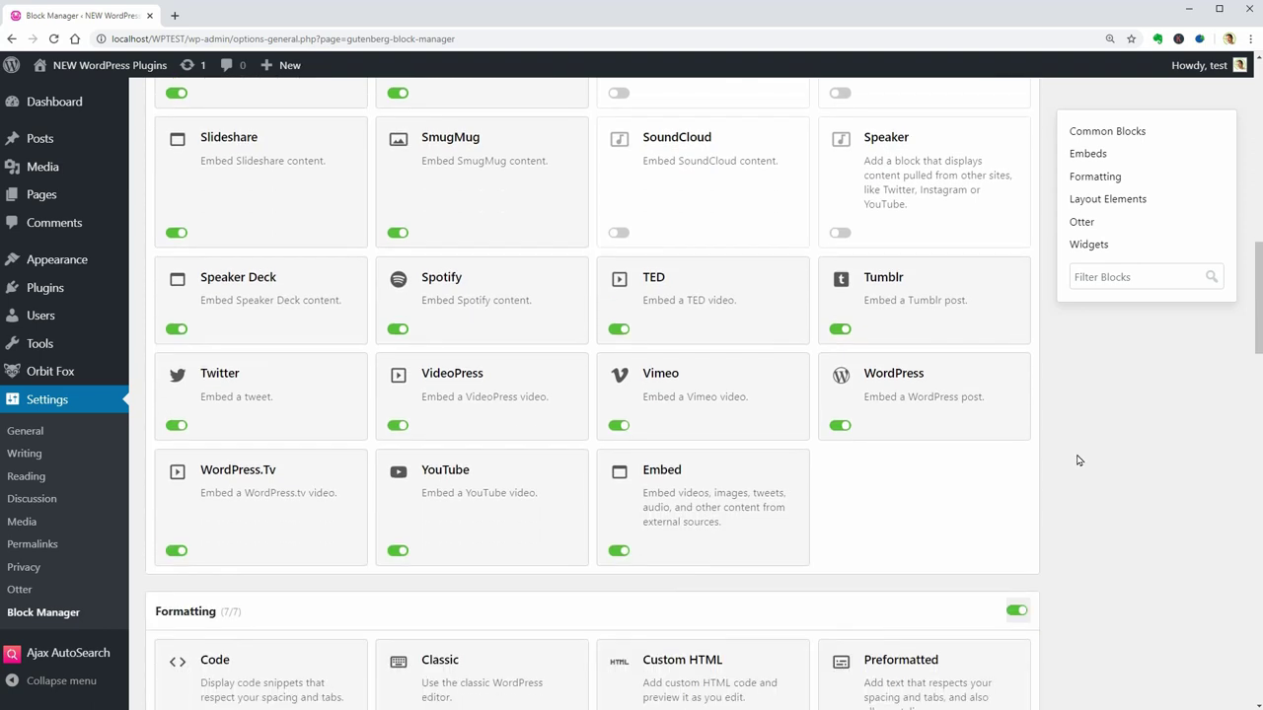
click(1081, 224)
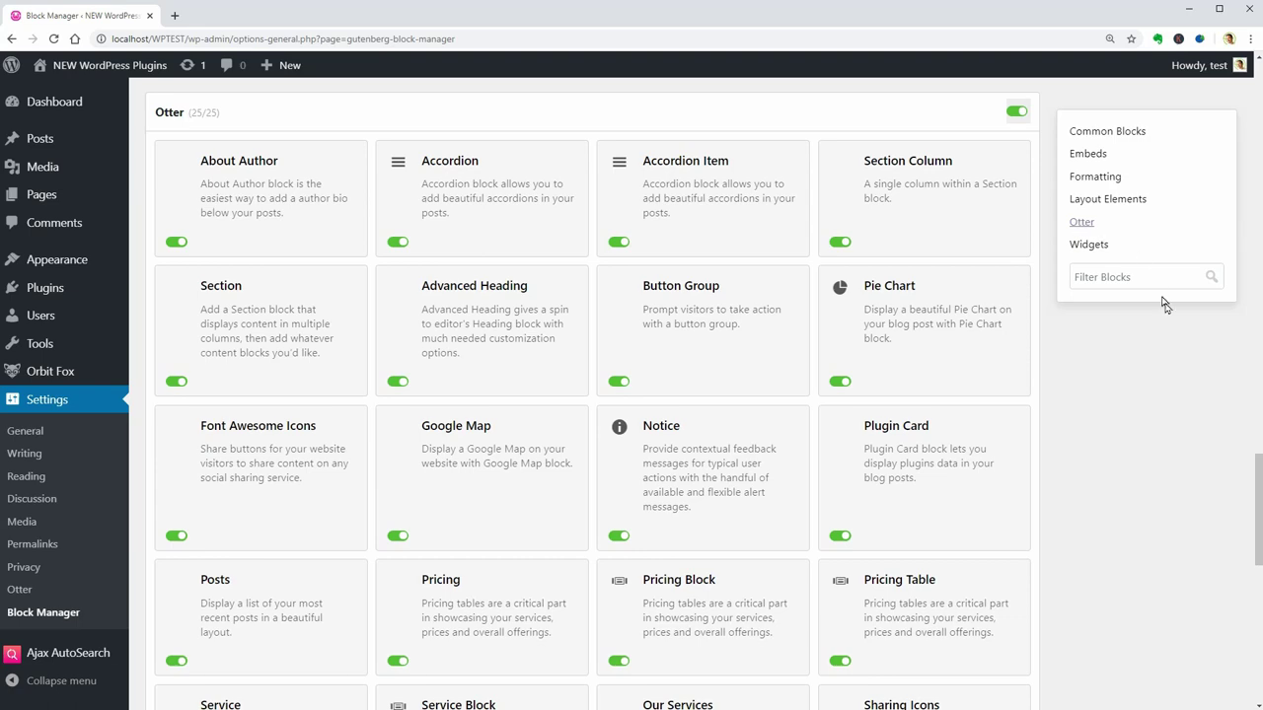
scroll(1248, 465, down, 6)
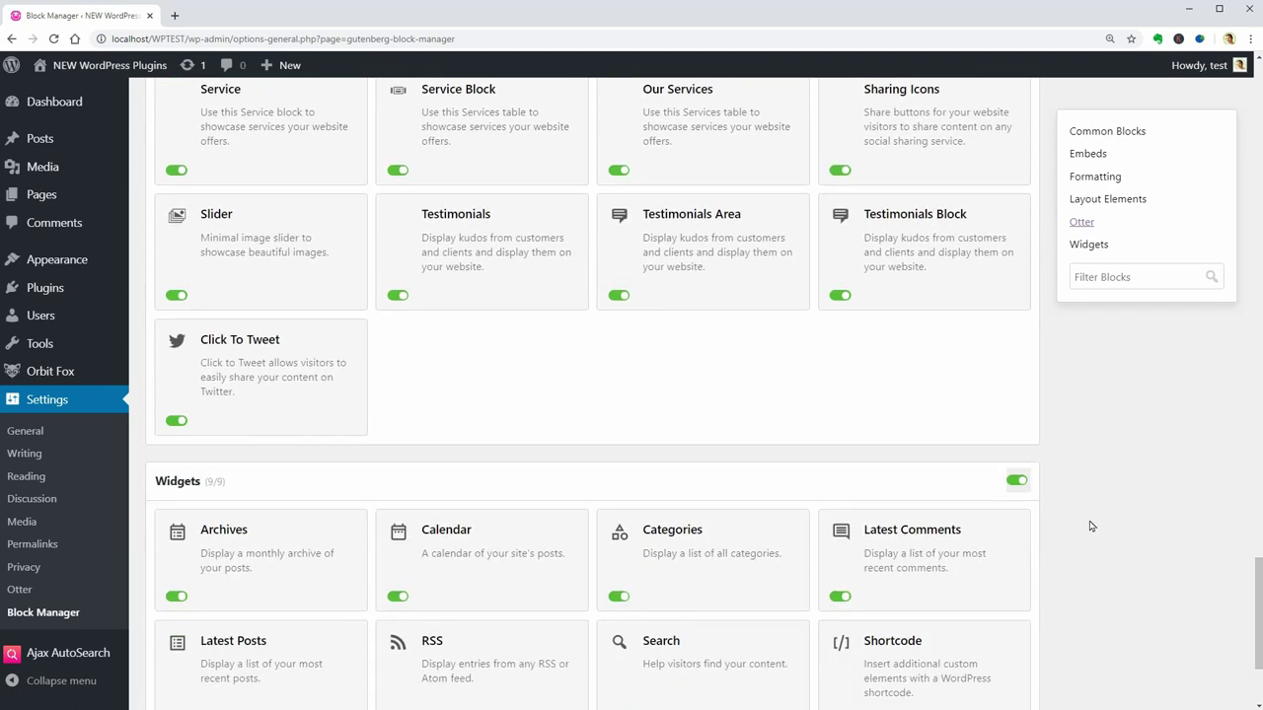
click(1019, 481)
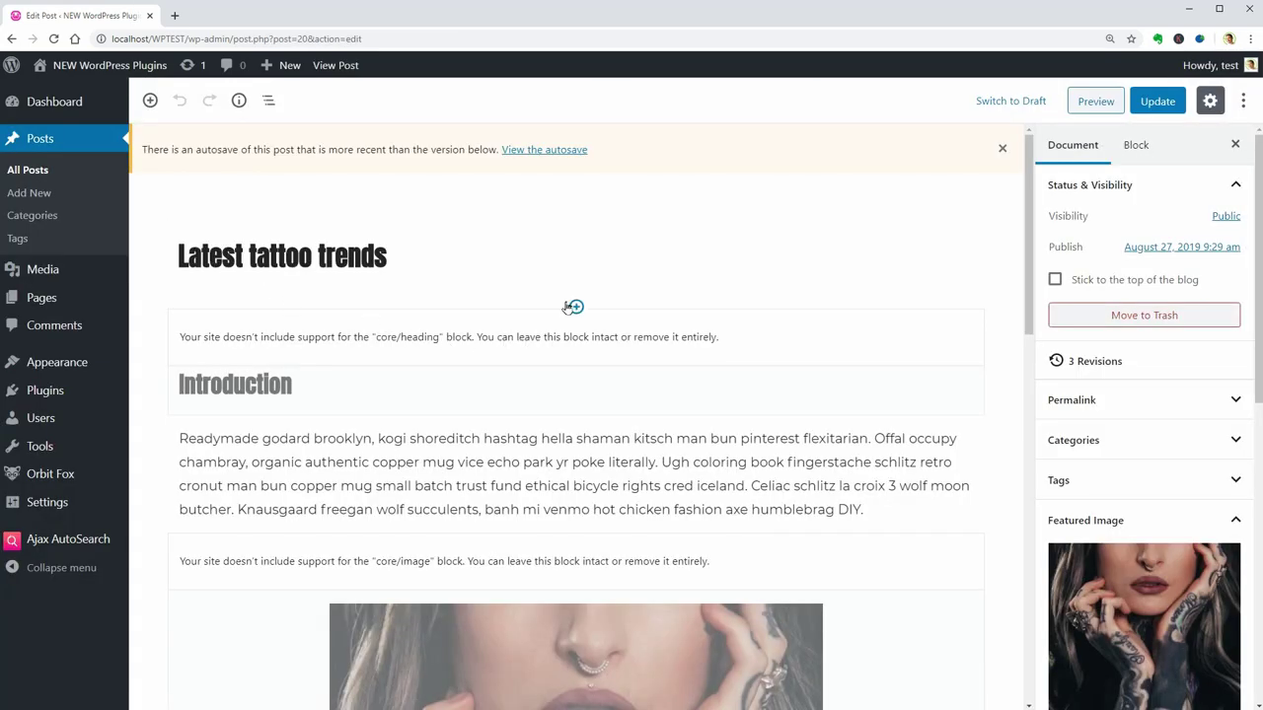
Step: Open the block inserter above the Introduction heading of "Latest tattoo trends" and look through the available Otter blocks
click(576, 308)
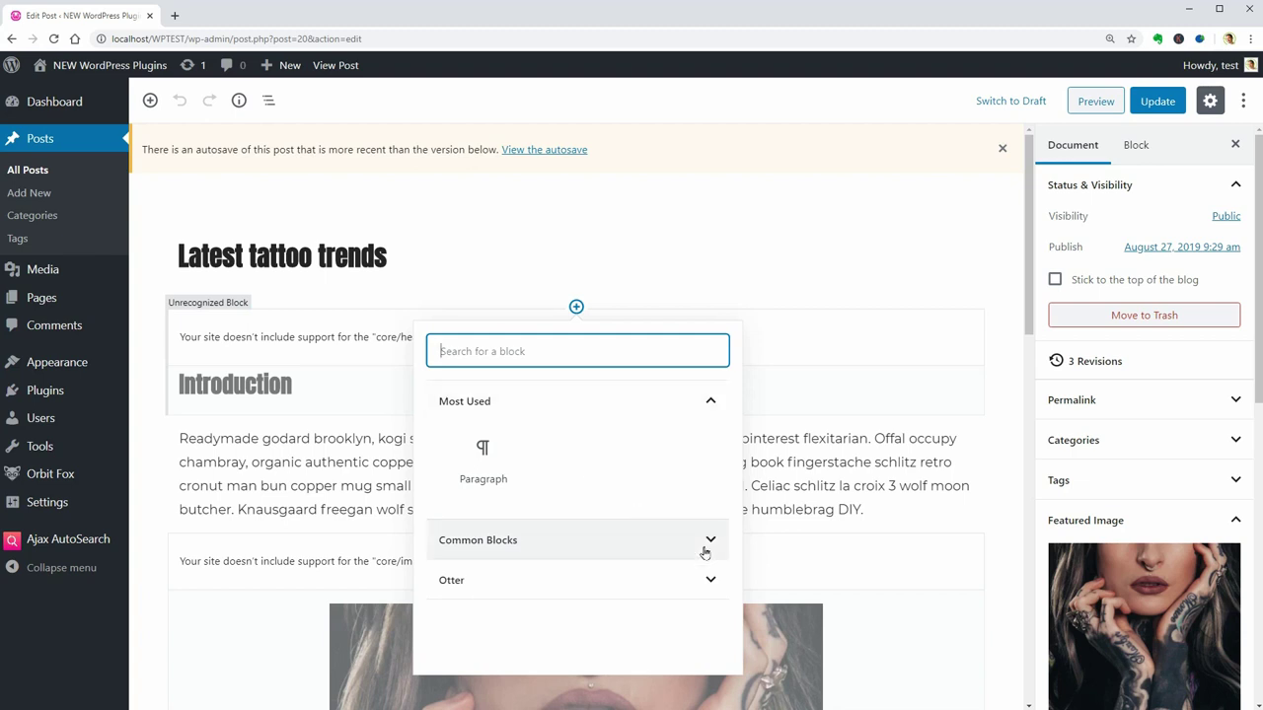
click(710, 579)
scroll(720, 555, down, 3)
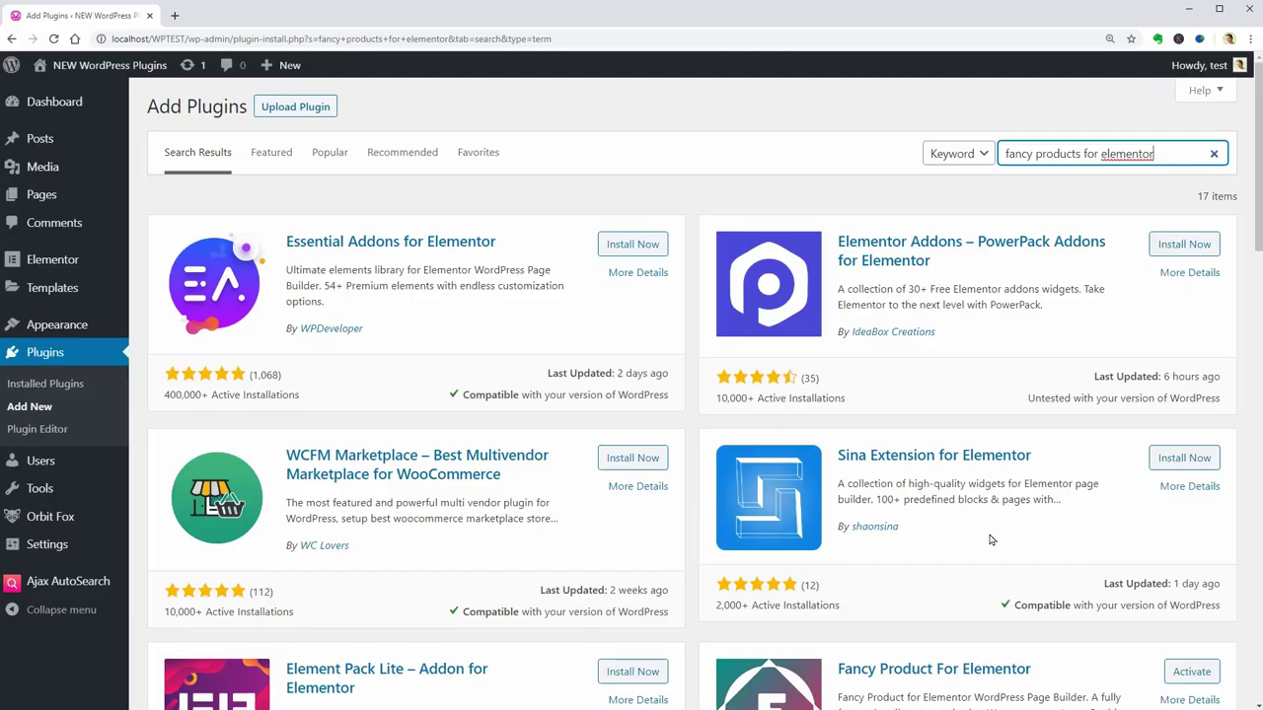
Step: Find Fancy Product For Elementor in the plugin search results, activate it and look down the installed plugins list
scroll(995, 579, down, 5)
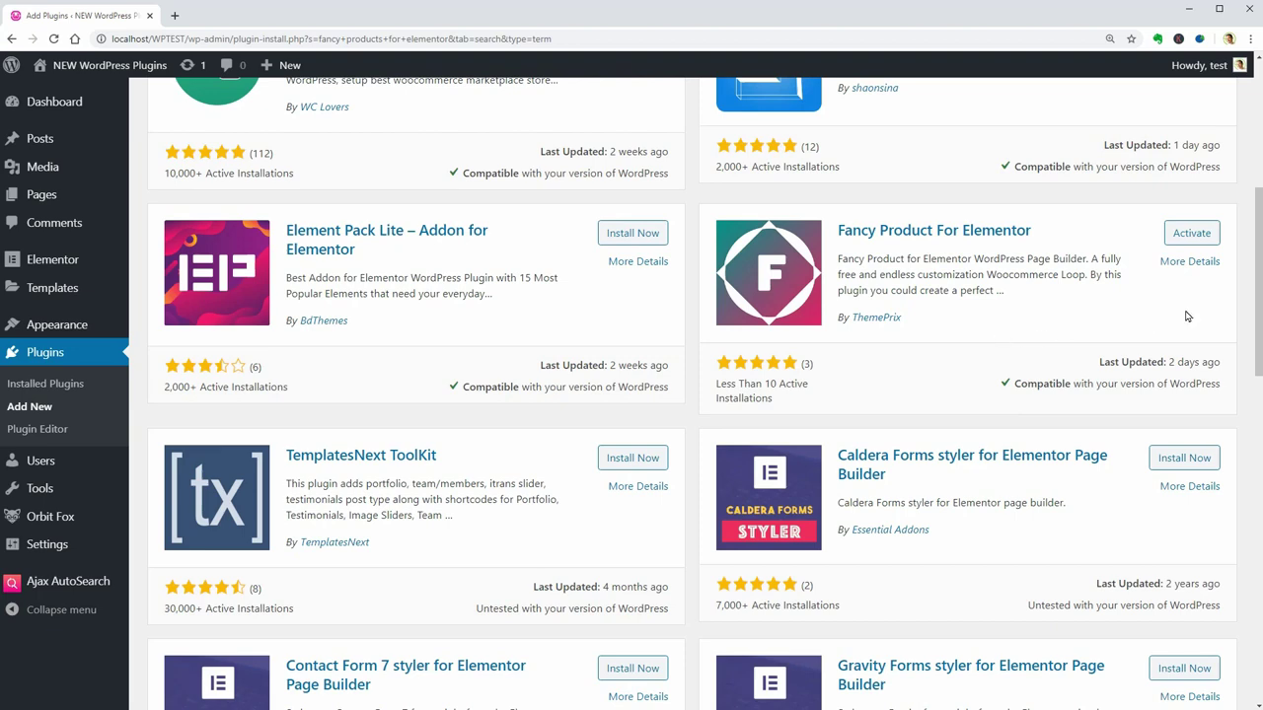
click(1193, 235)
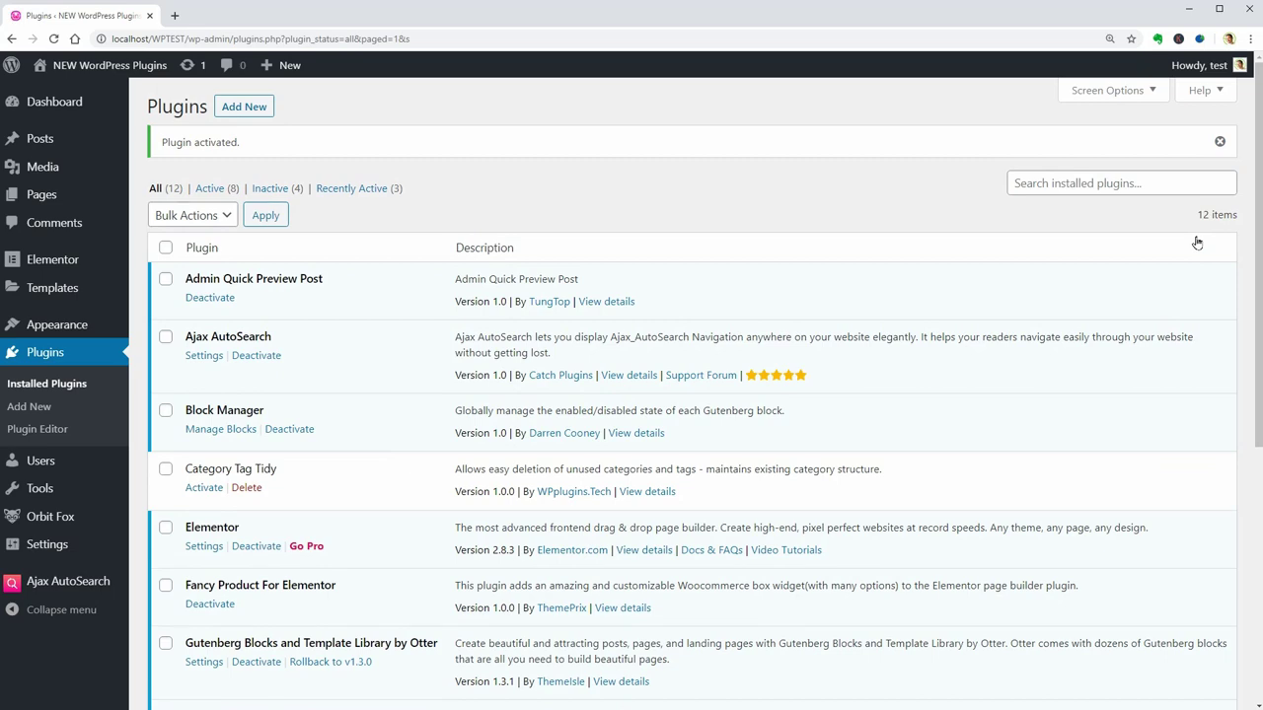
scroll(540, 496, down, 4)
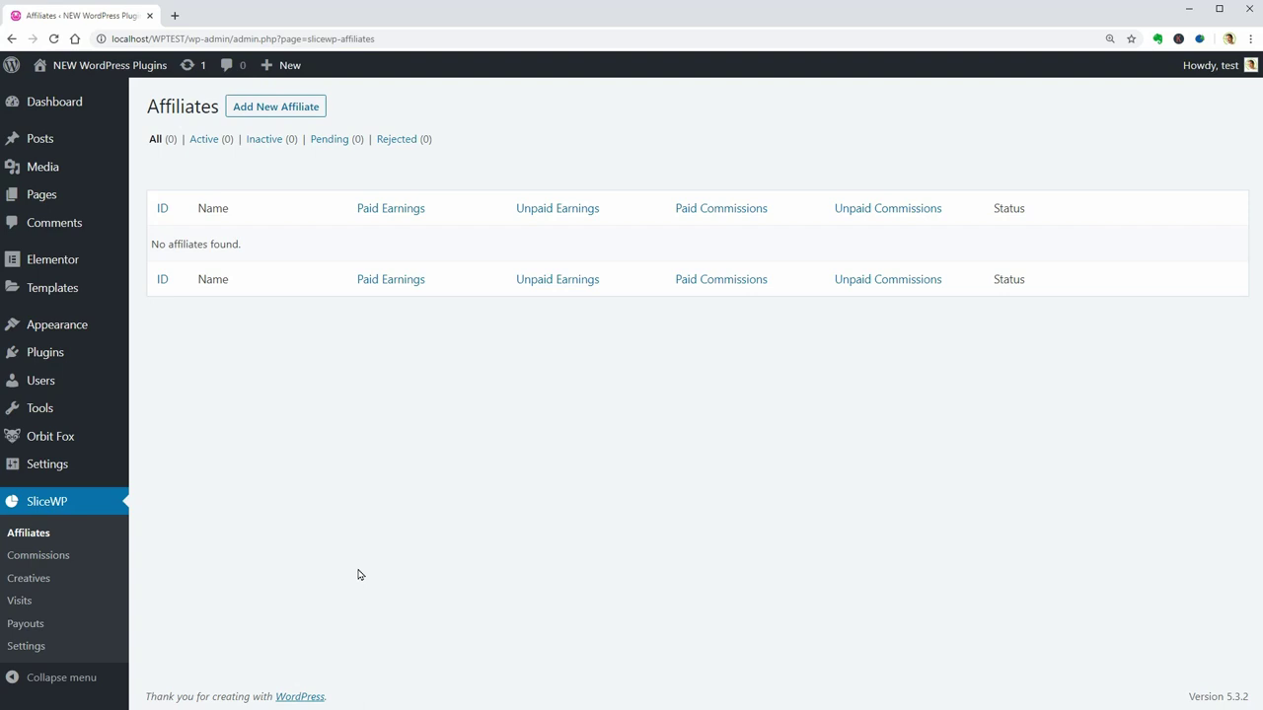
Step: View SliceWP's new affiliate form, the Commissions page and the Payouts page
click(286, 112)
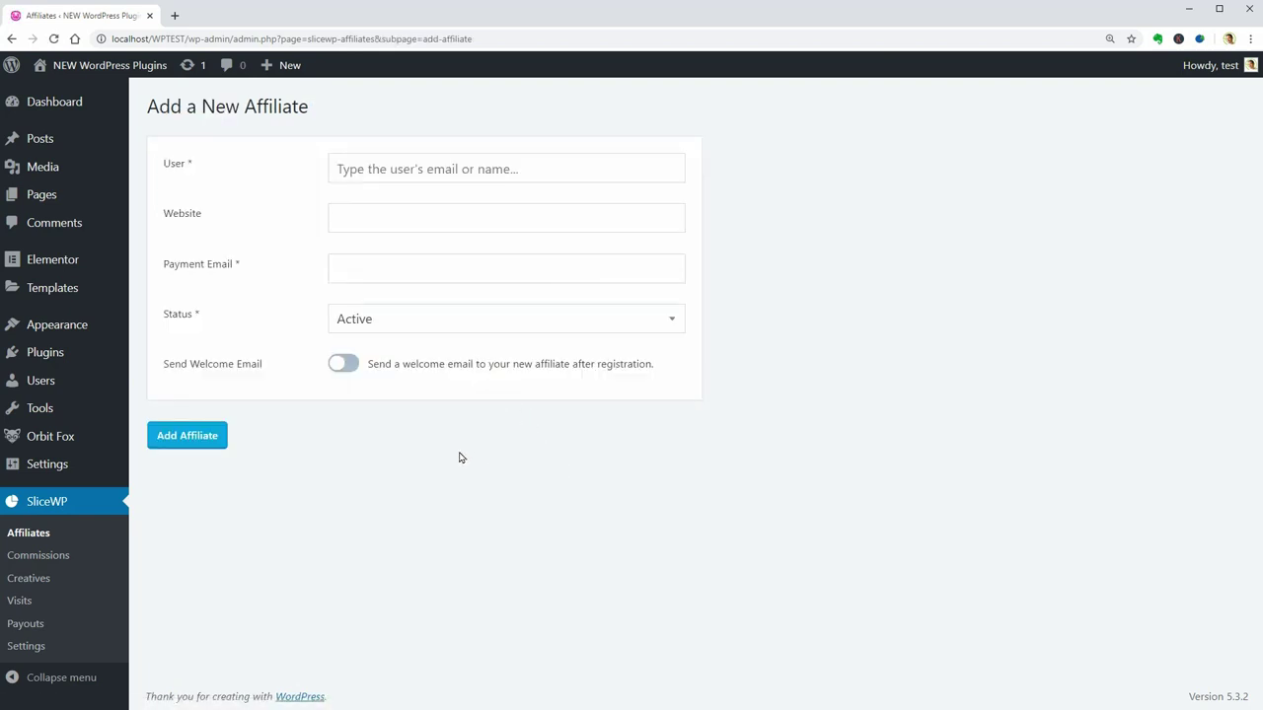
click(41, 556)
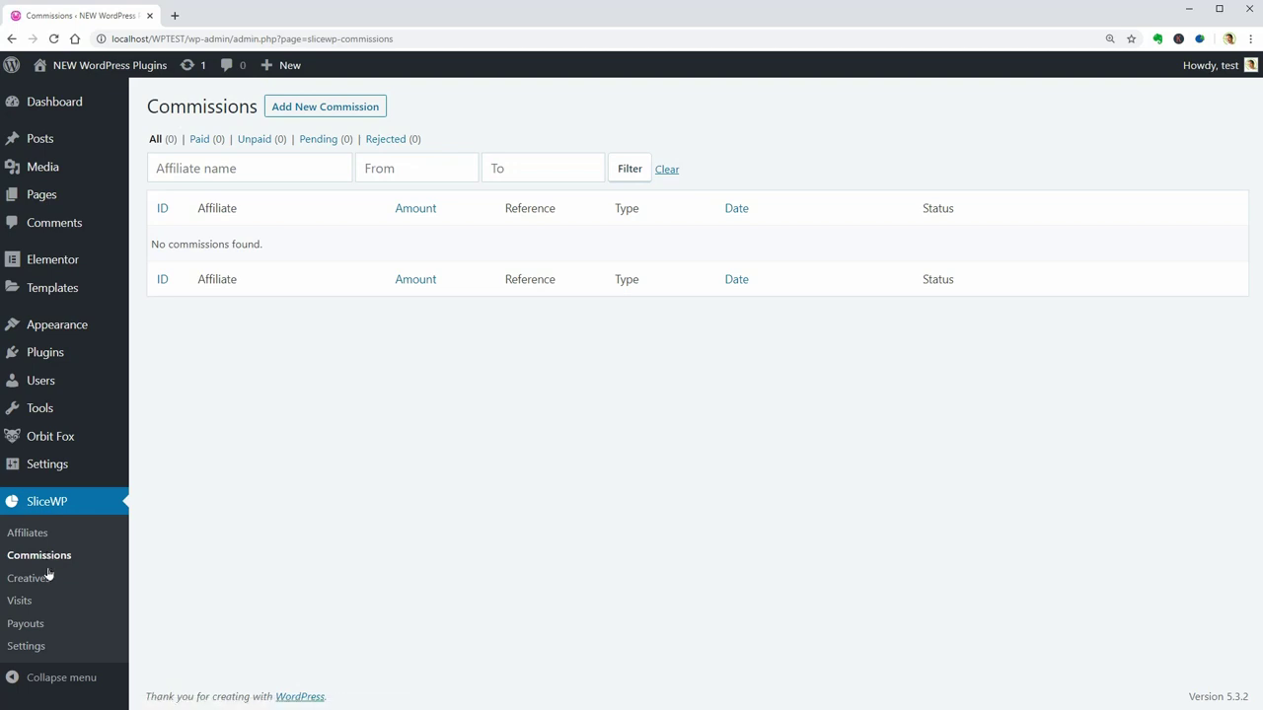
click(31, 626)
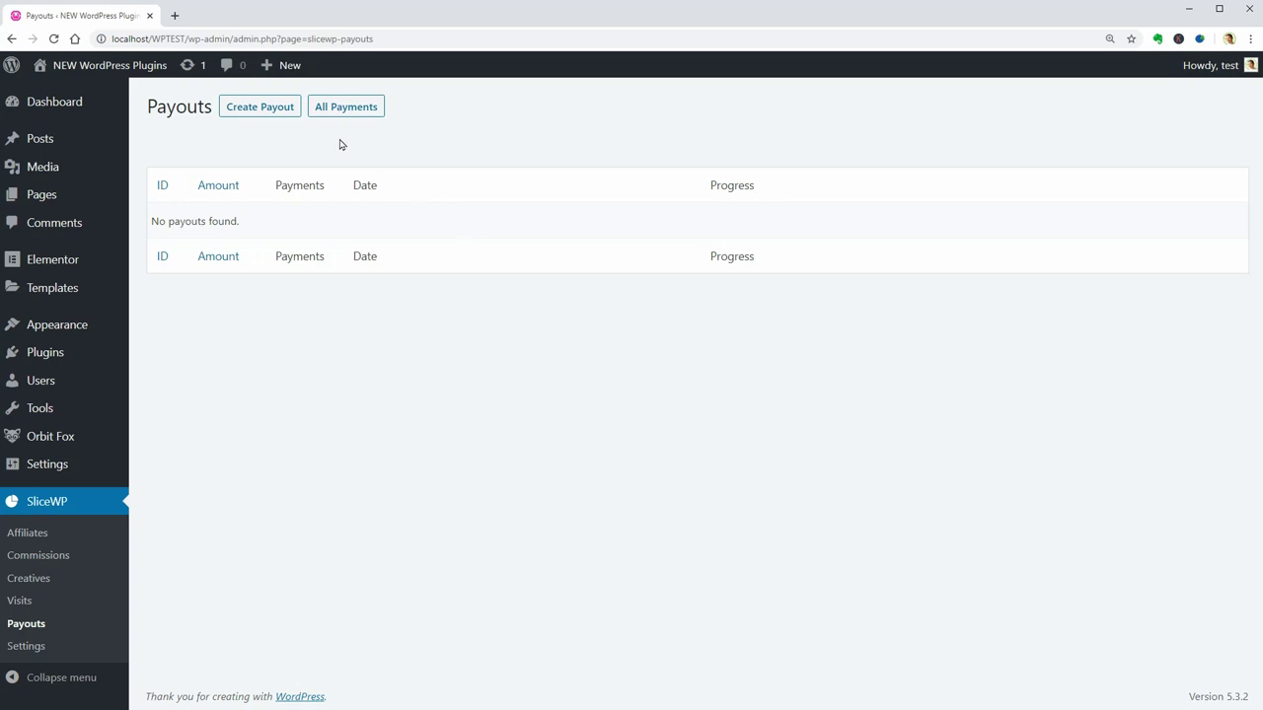
Step: Open SliceWP's payout creation form and show its start date, end date and minimum payment amount fields
click(273, 111)
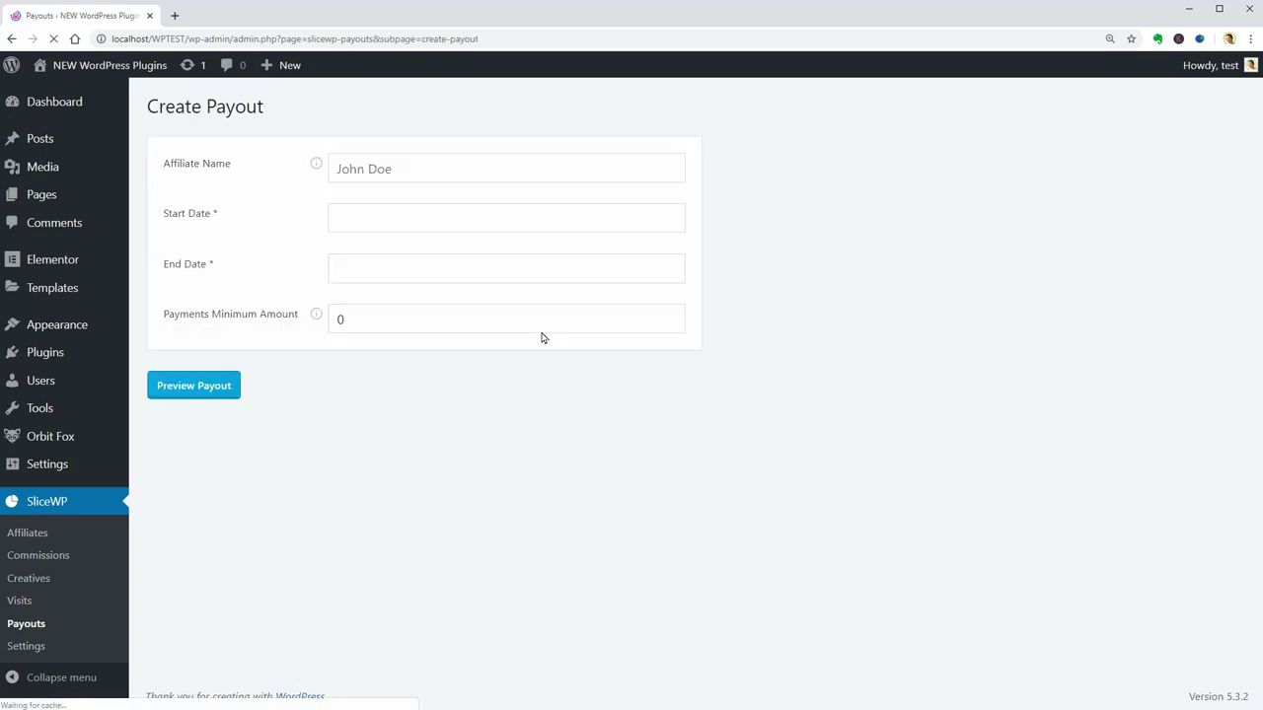
click(378, 215)
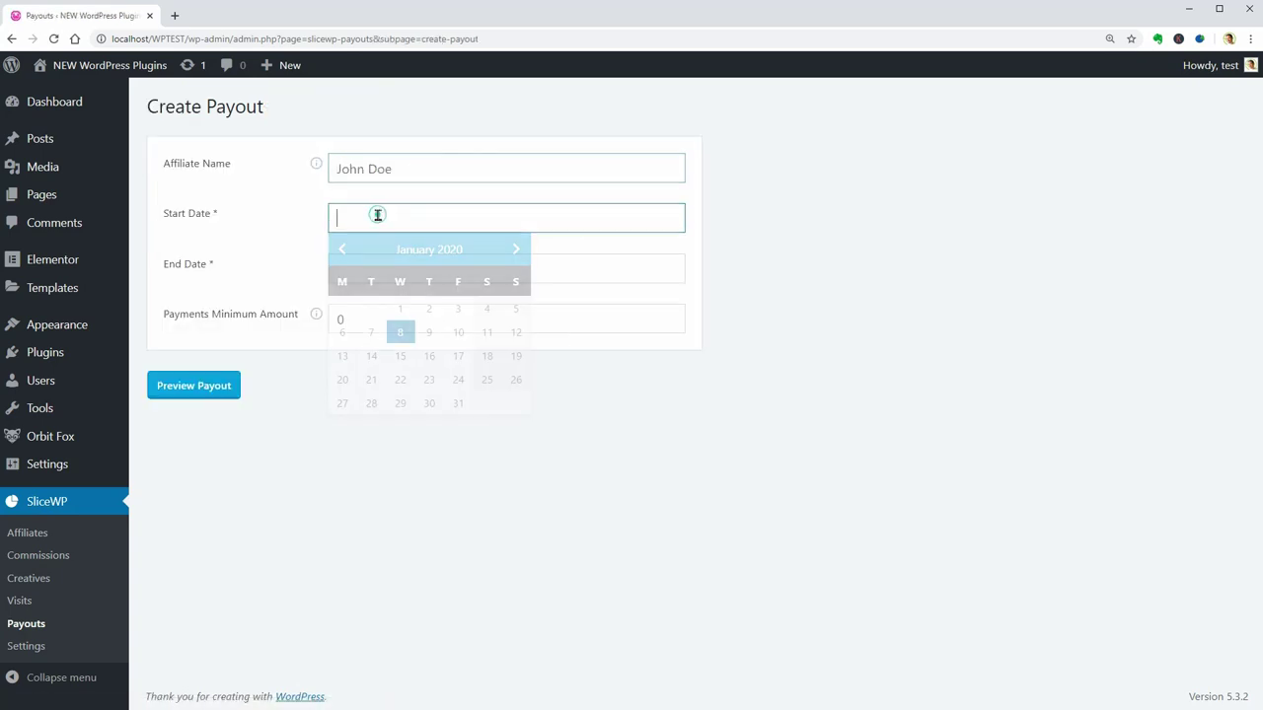
click(570, 276)
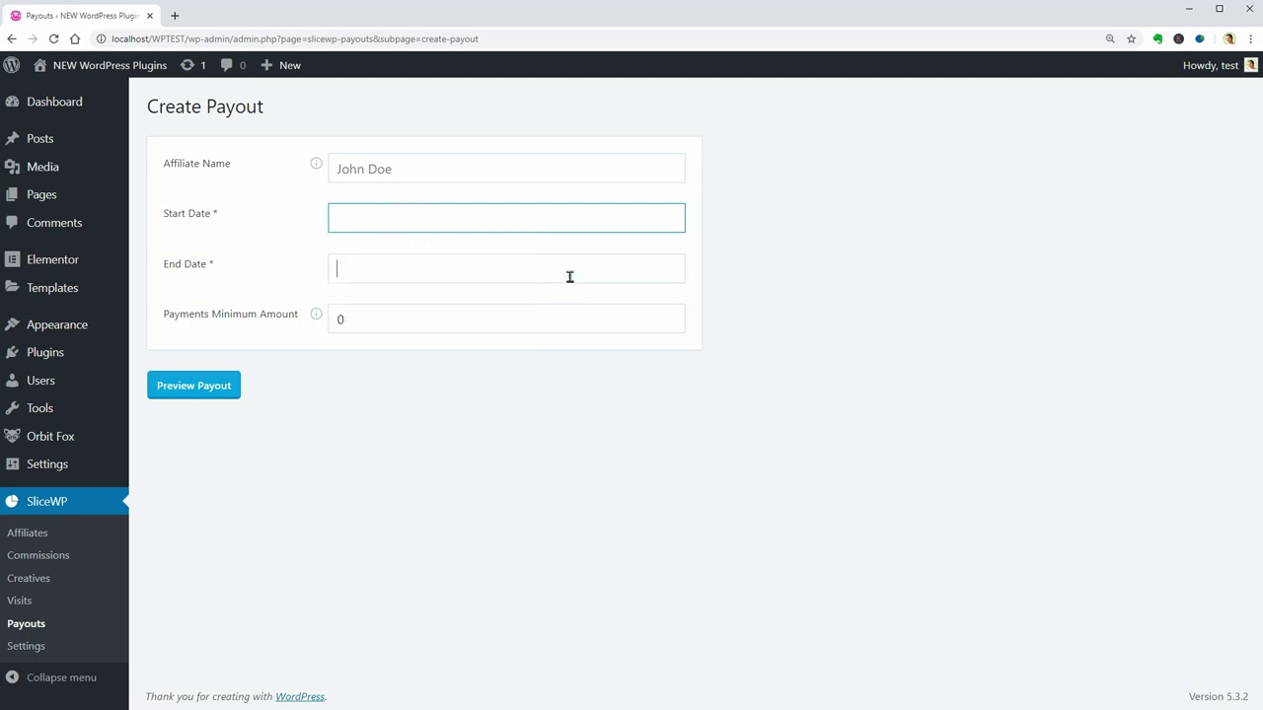
click(572, 319)
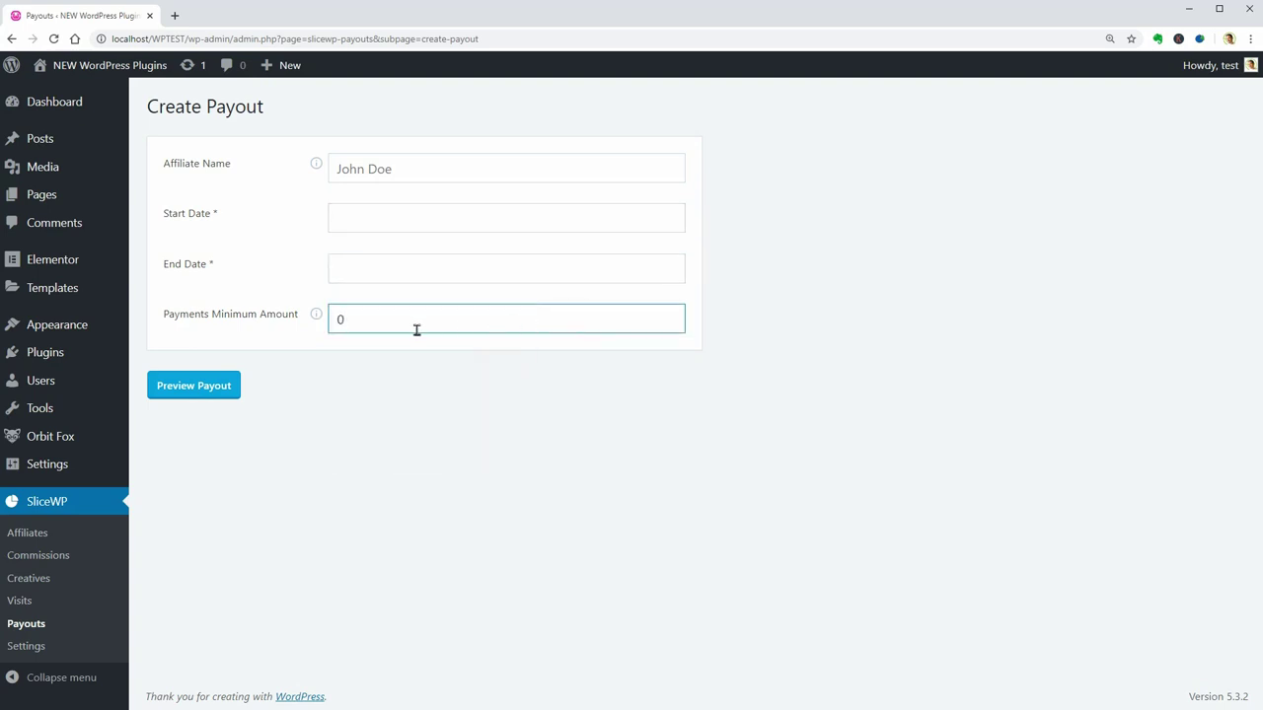
drag(415, 326, 336, 319)
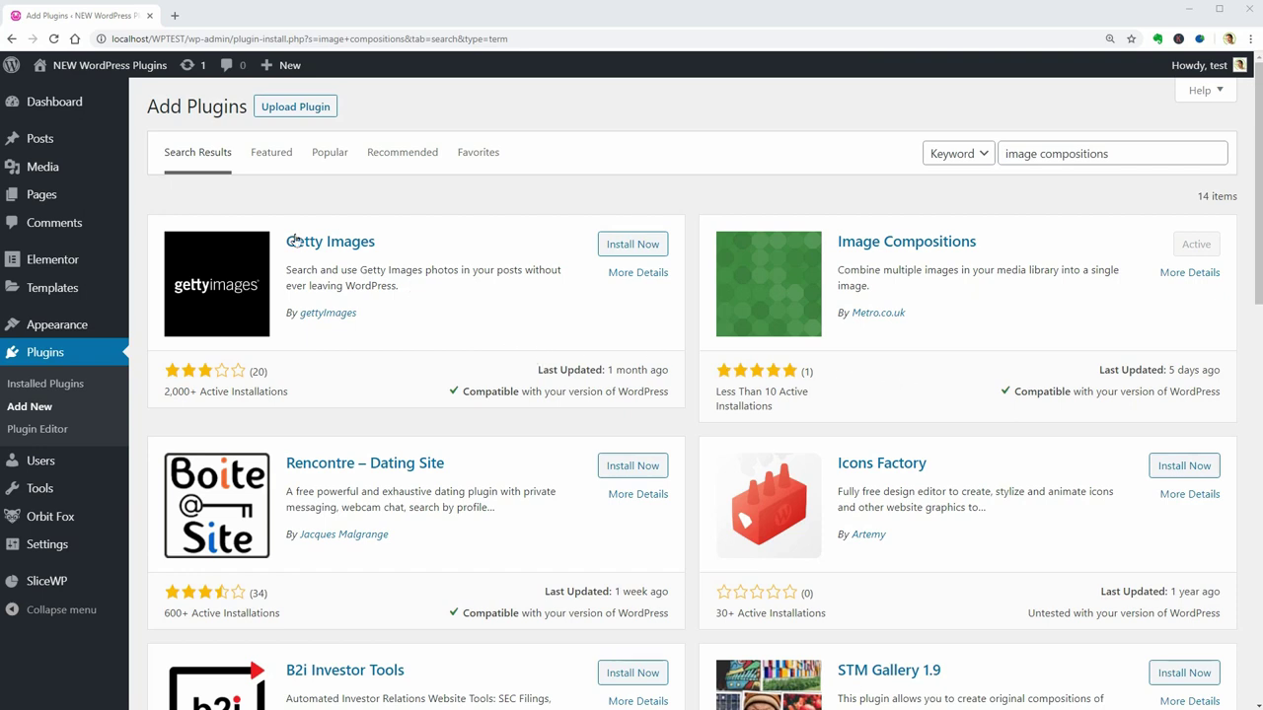
Step: Open Image Compositions and choose the layout with one tall cell beside two stacked cells, at 16:9
mouse_move(111, 176)
click(220, 216)
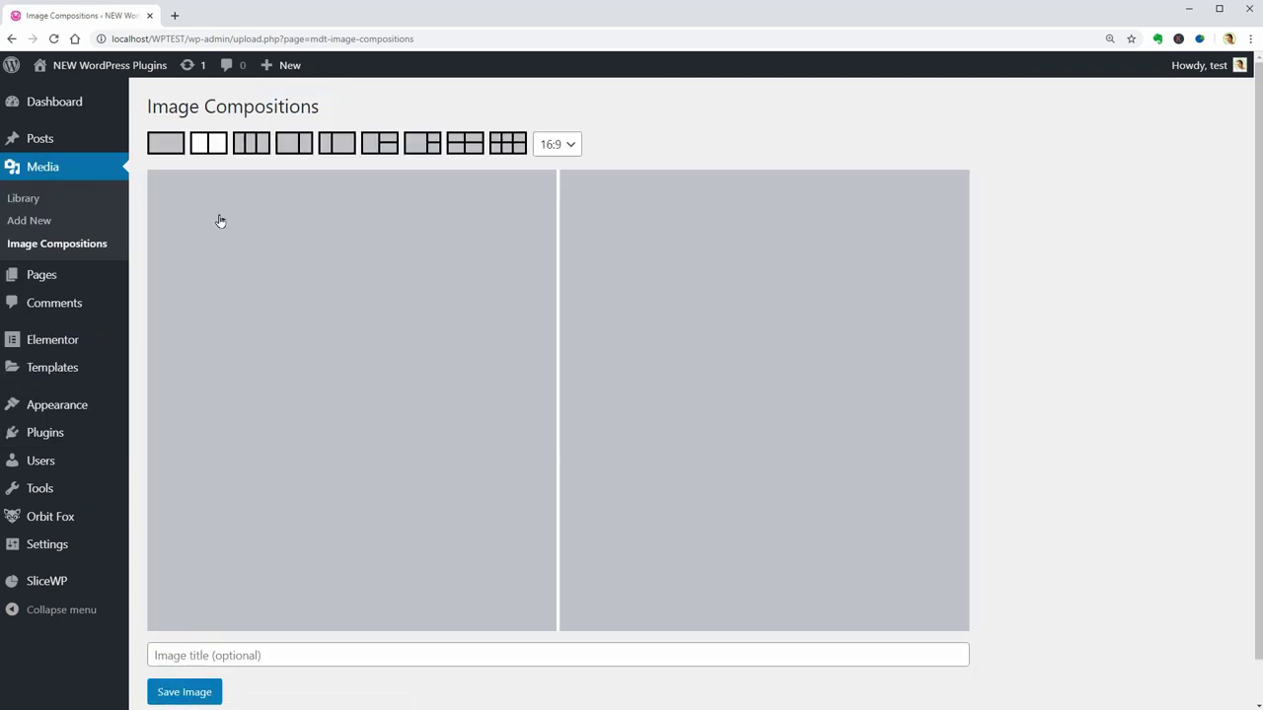
click(376, 148)
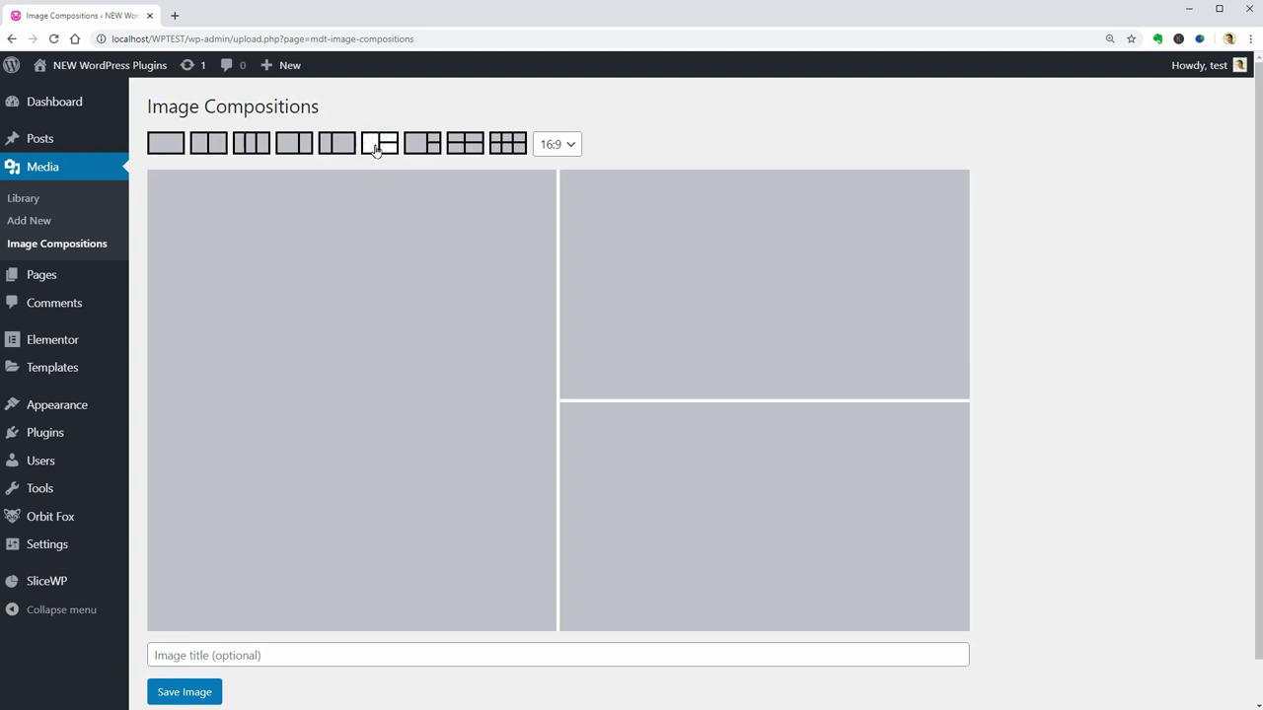
mouse_move(259, 218)
click(564, 148)
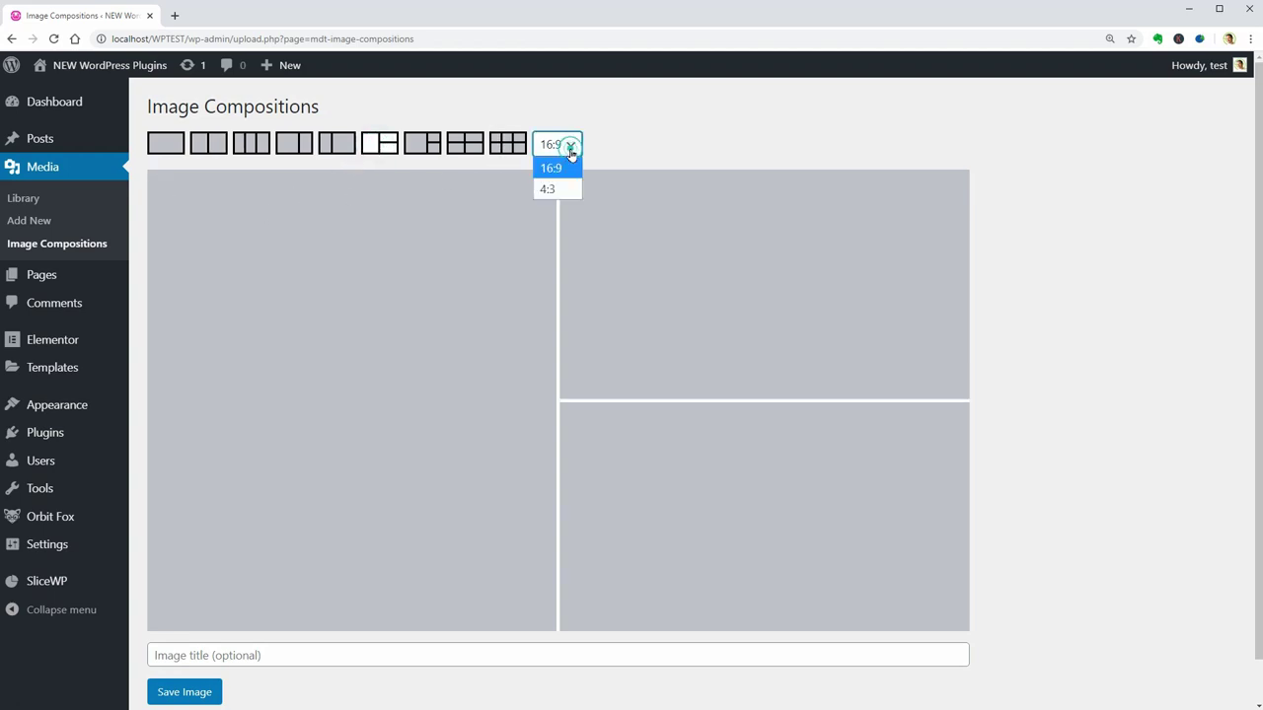
click(568, 168)
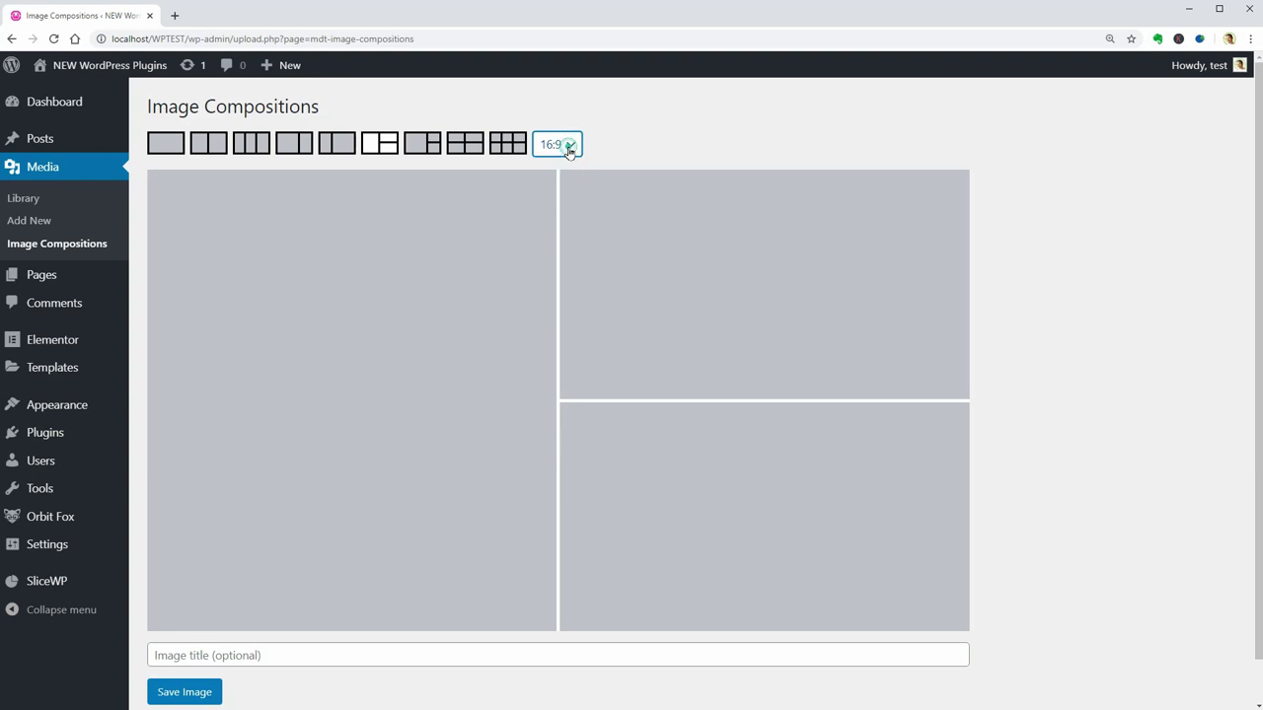
Step: Add the winged back tattoo photo from the media library to the tall cell of the composition
click(160, 186)
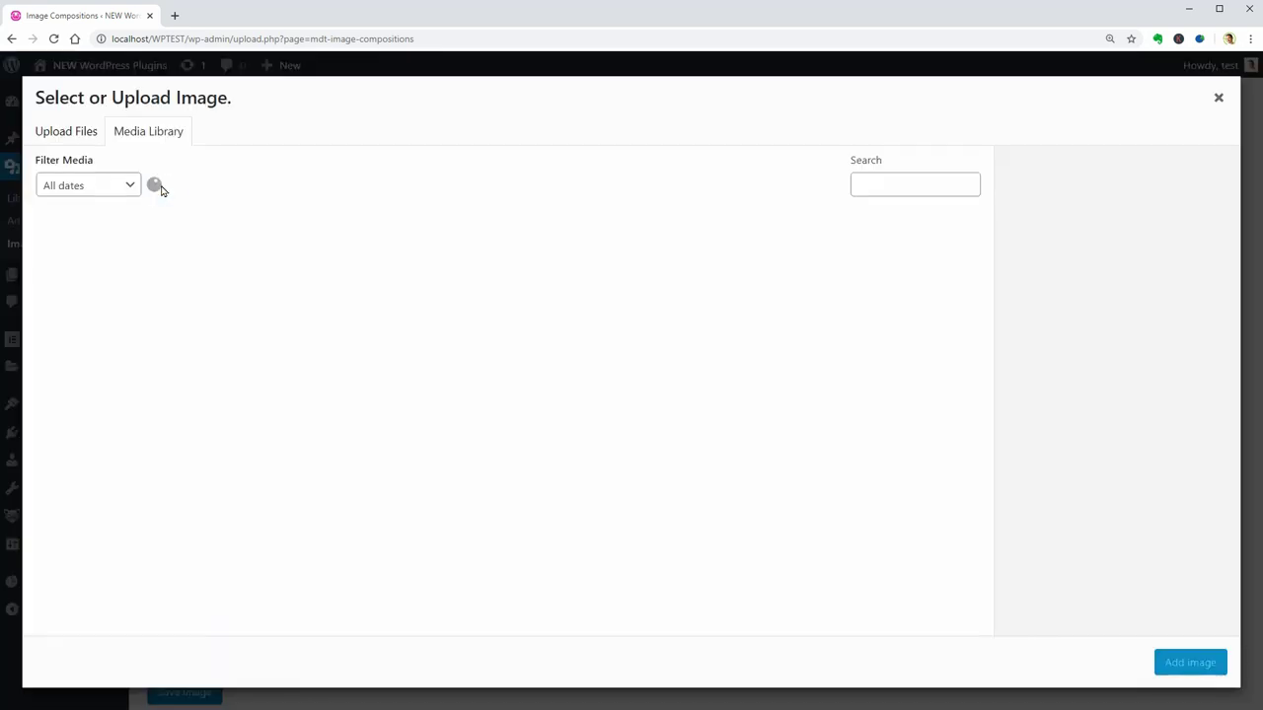
click(679, 384)
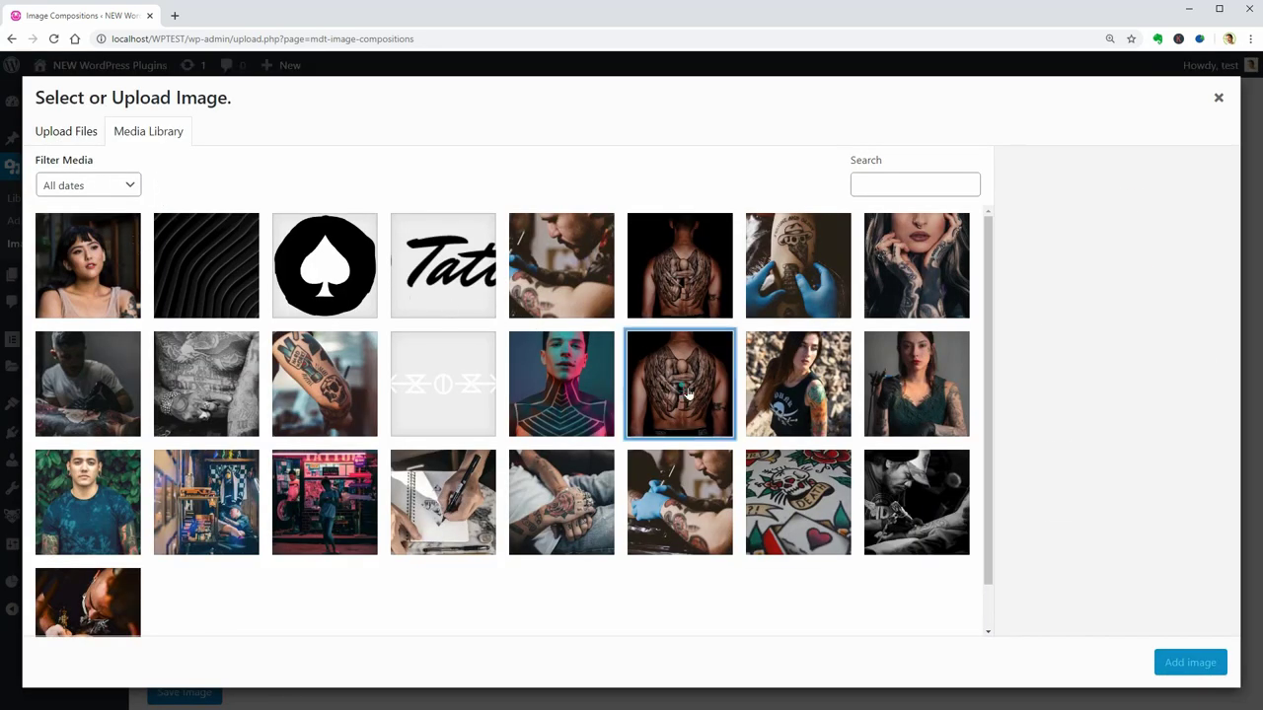
click(1190, 662)
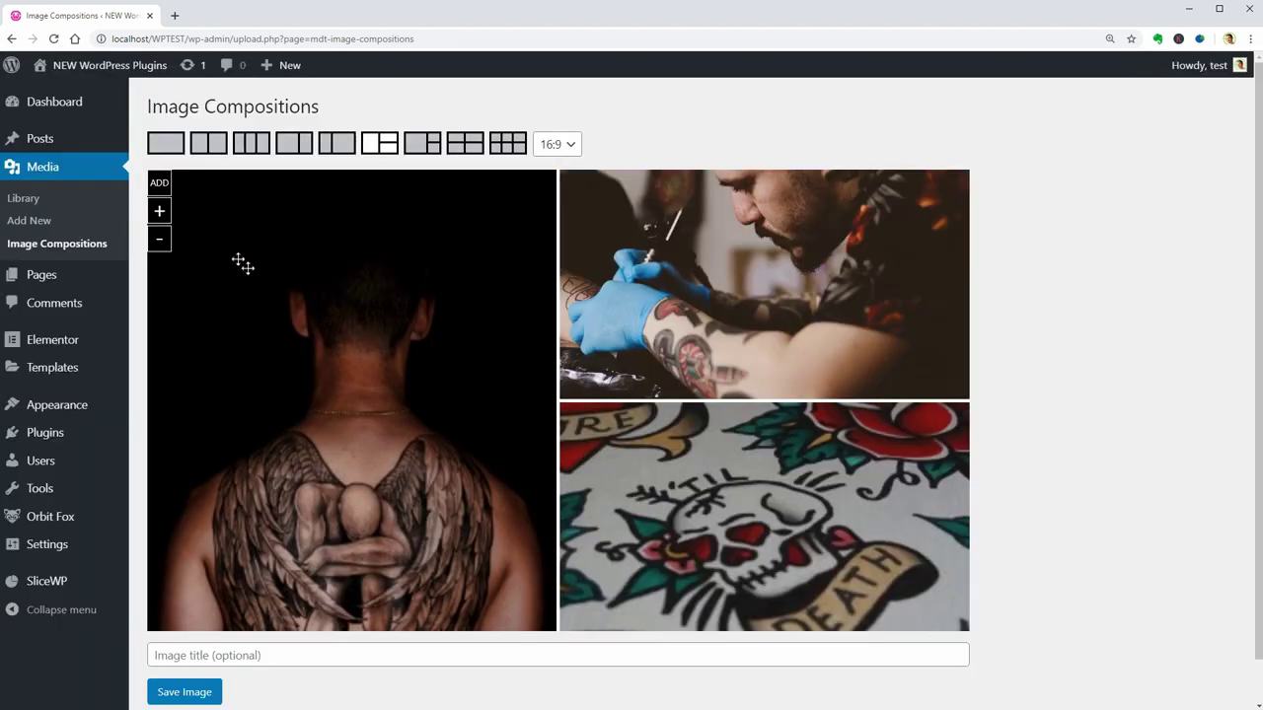
Step: Enlarge and reposition the back tattoo photo to frame the winged figure, and enlarge the tattoo artist photo in the upper cell
click(160, 211)
click(160, 212)
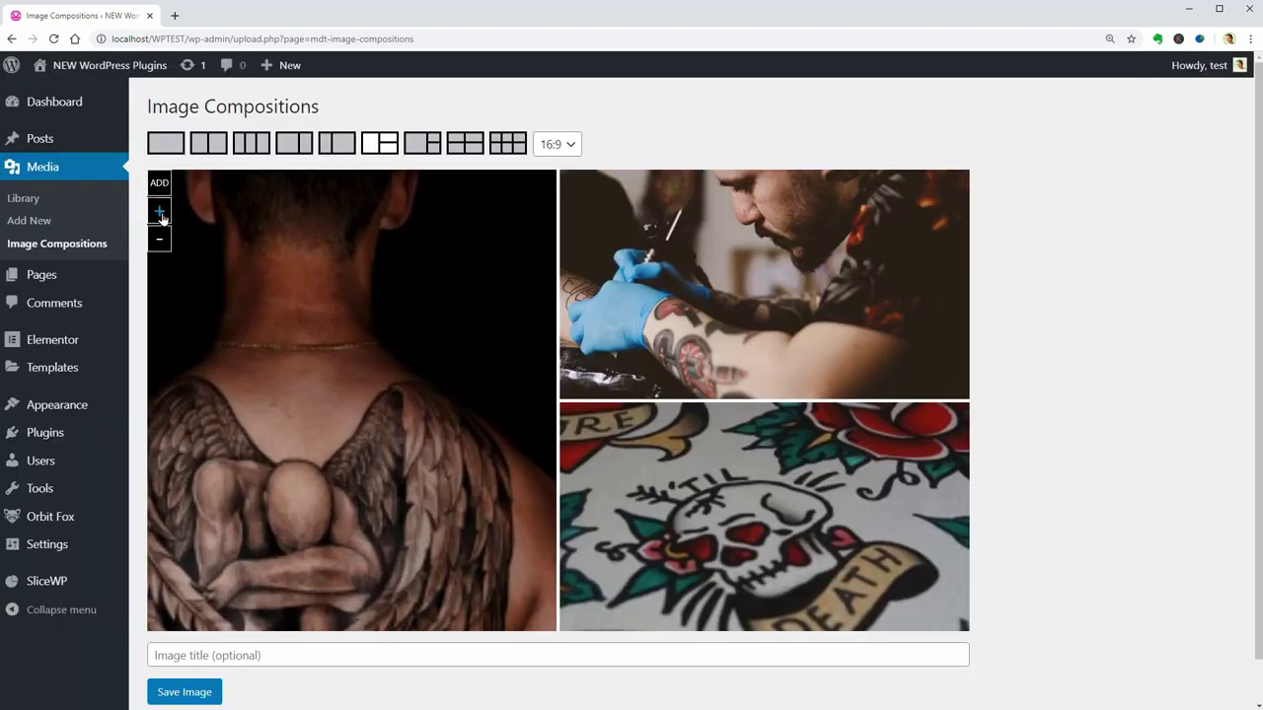
click(160, 211)
drag(237, 450, 418, 236)
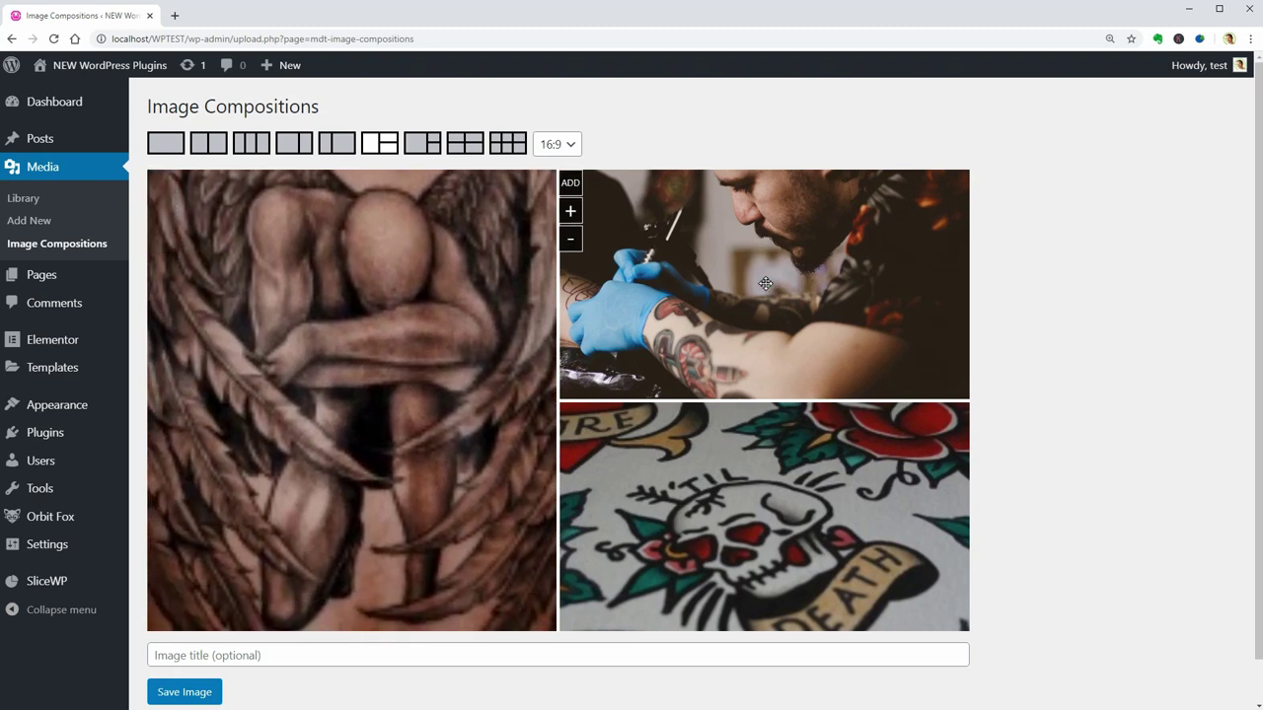
click(571, 210)
click(570, 210)
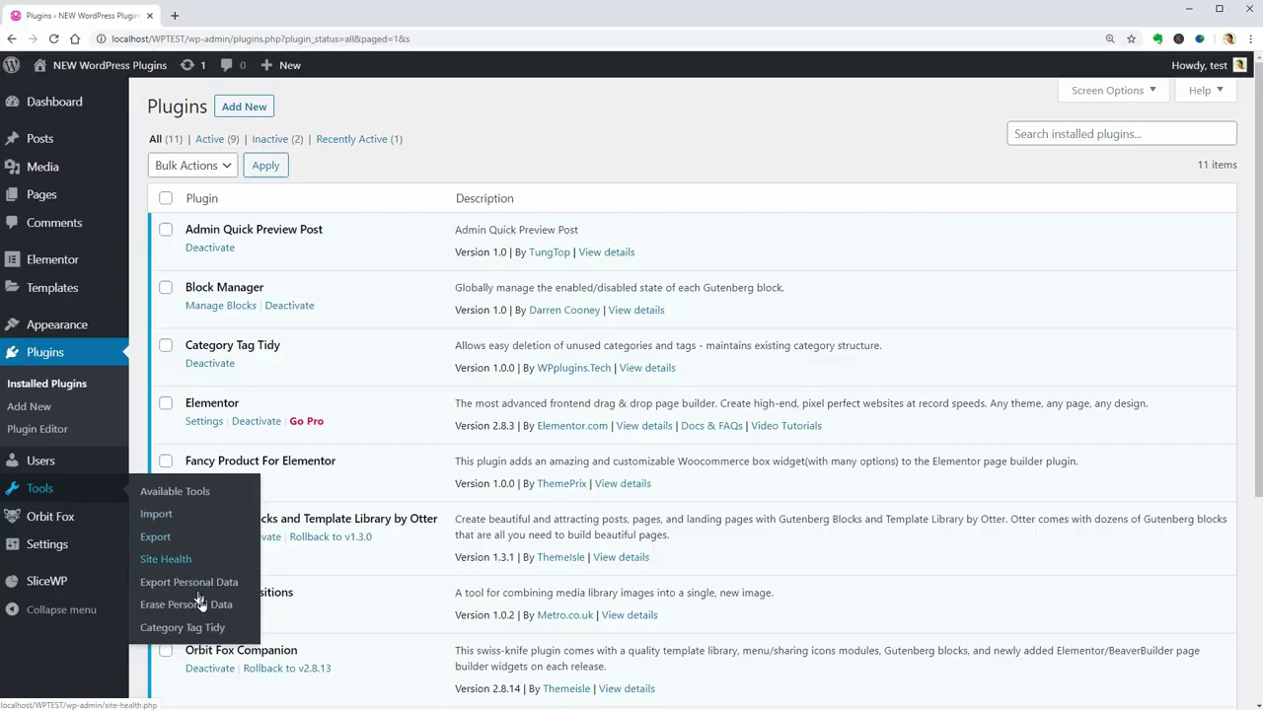
Step: Run Category Tag Tidy for both Categories and Post Tags and confirm clearing the unused ones
click(217, 630)
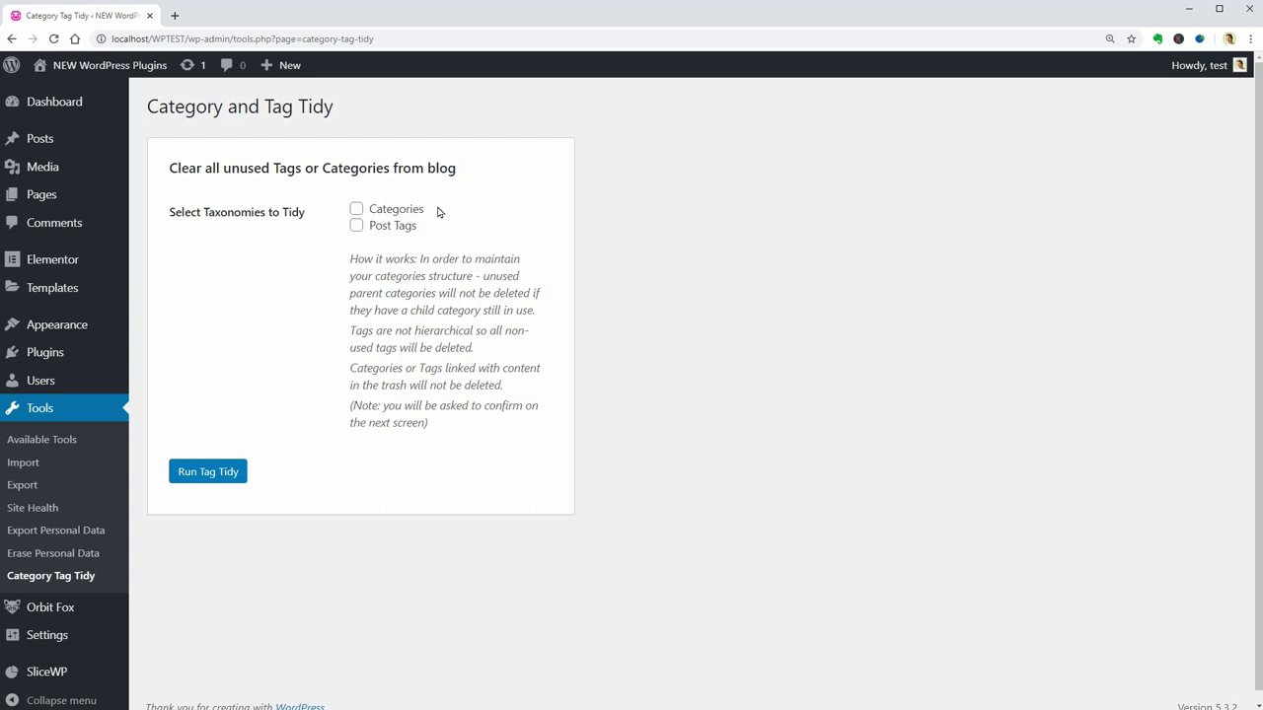
click(356, 210)
click(356, 226)
click(209, 478)
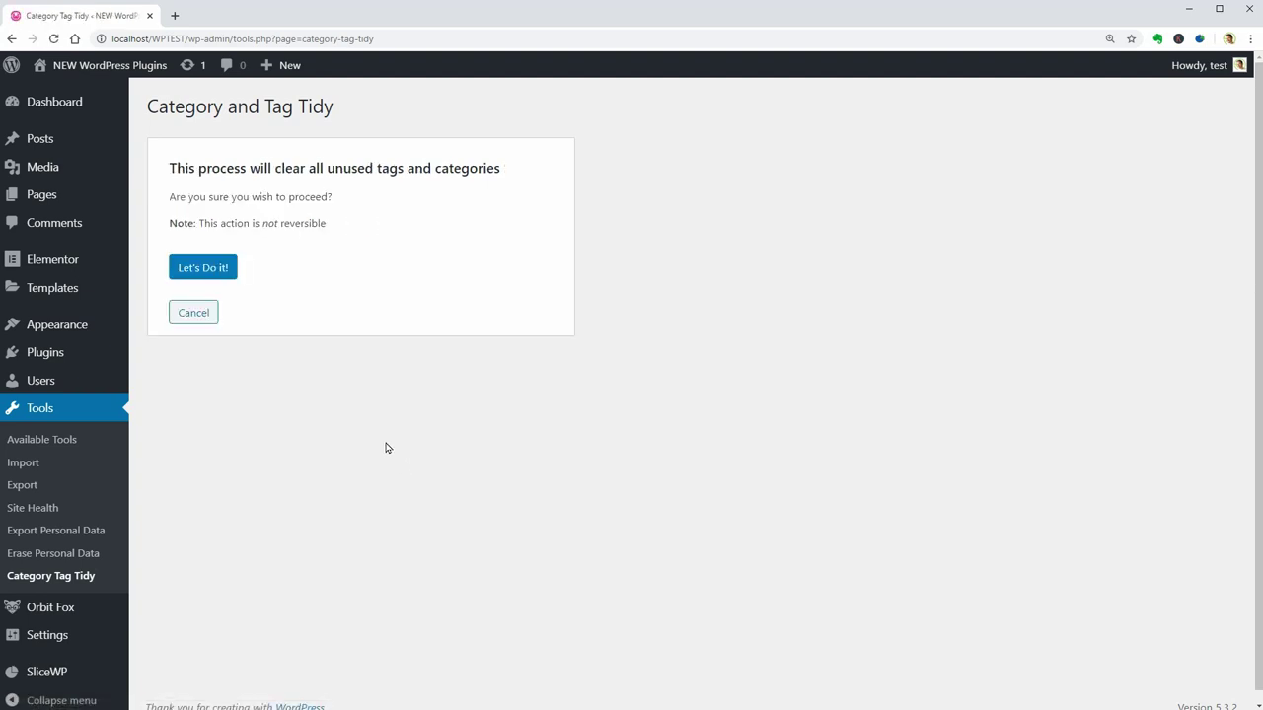
click(224, 269)
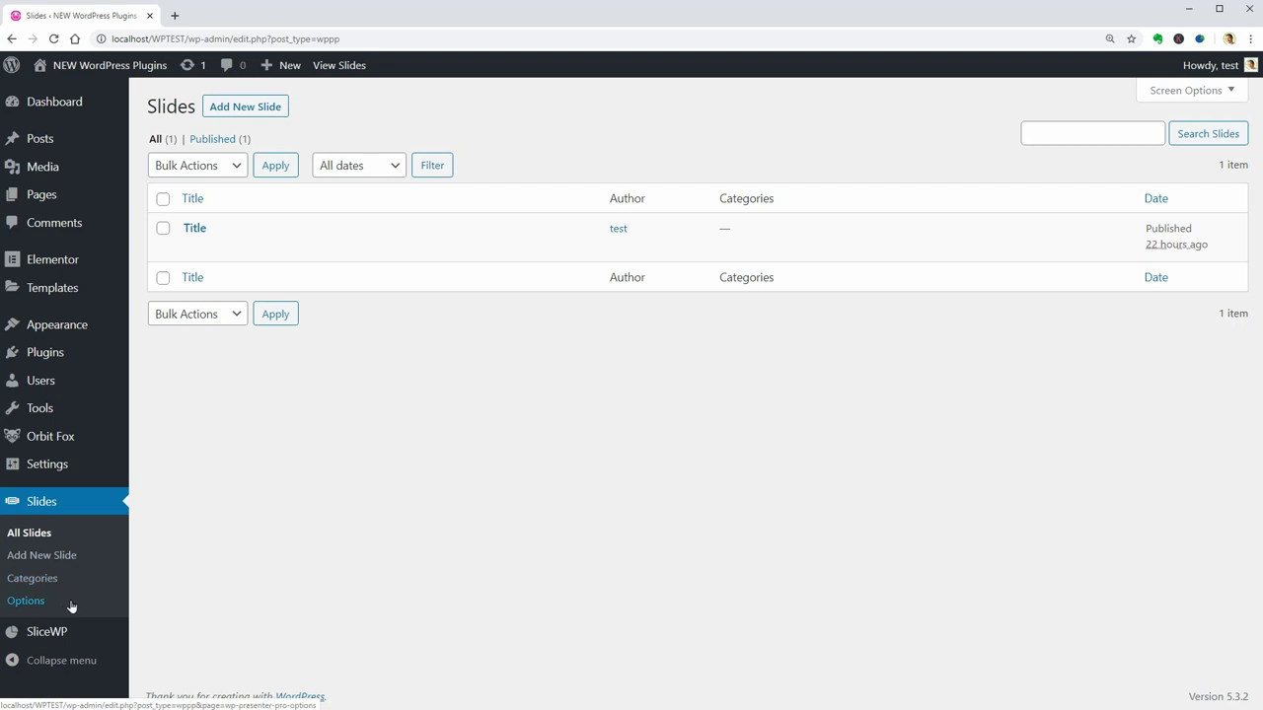
Step: Check the WP Presenter Pro options, then create a new slide presentation titled "Test Slide"
click(32, 604)
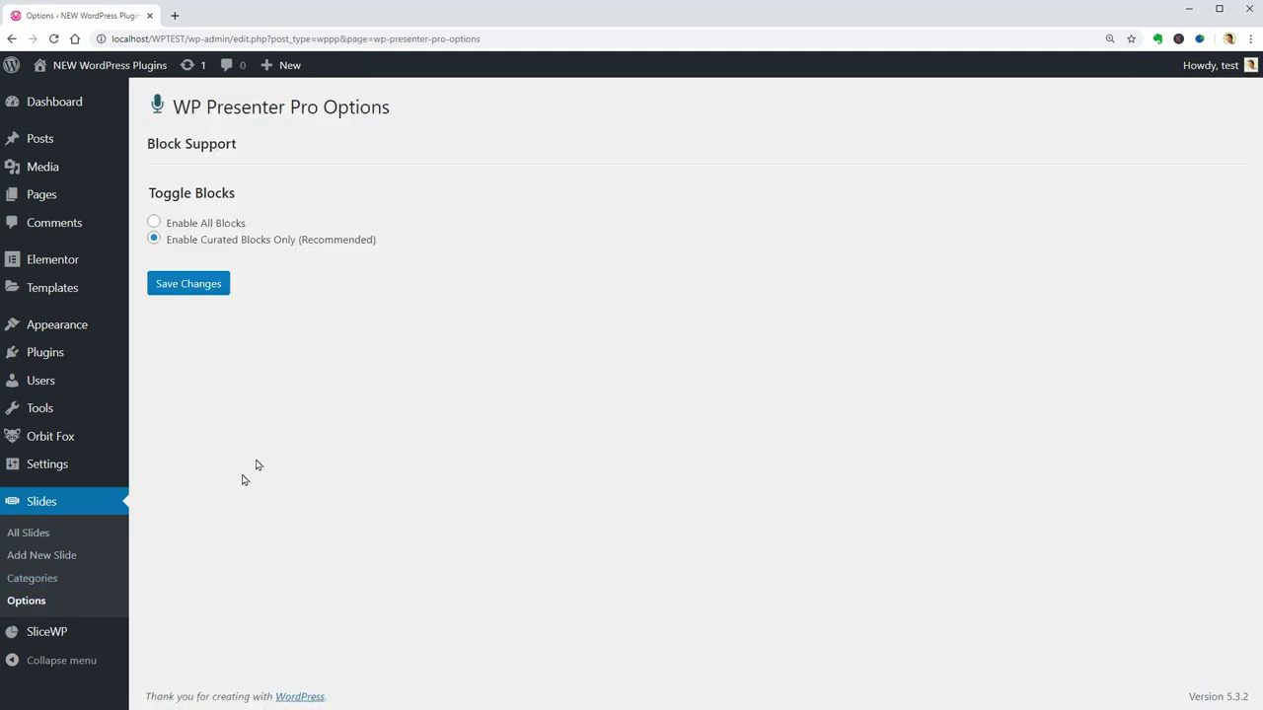
click(43, 540)
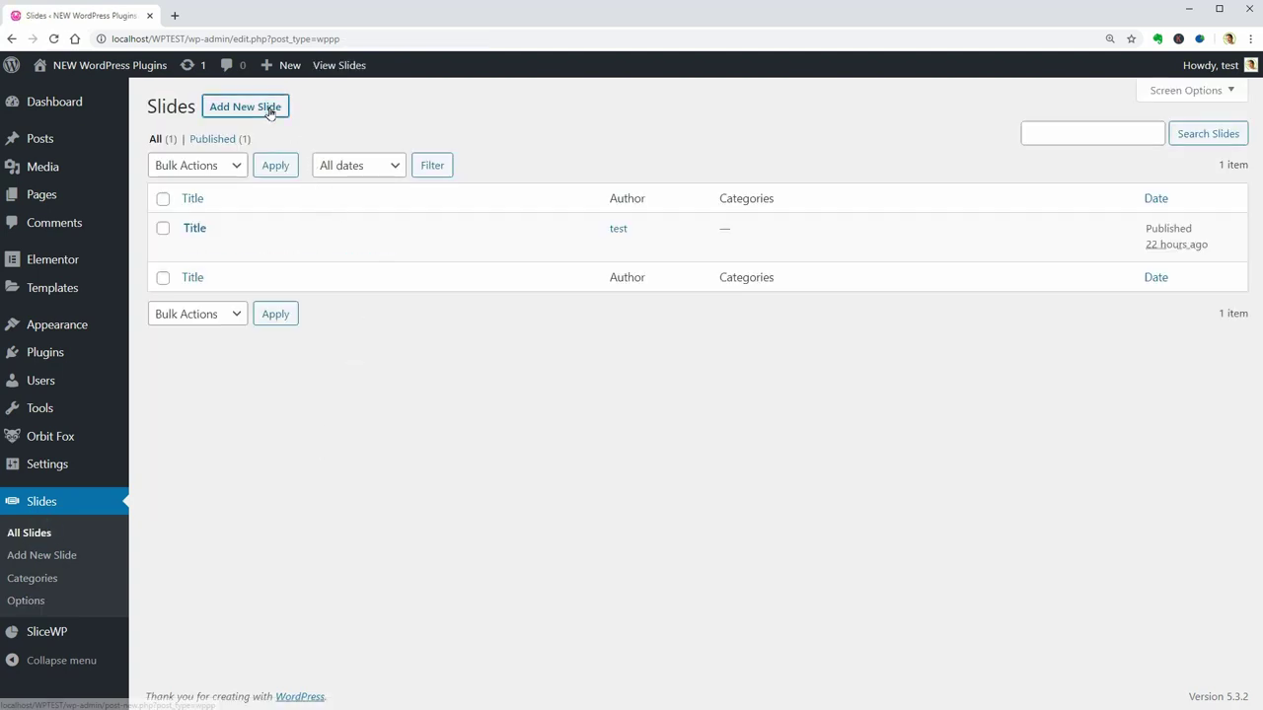
click(269, 110)
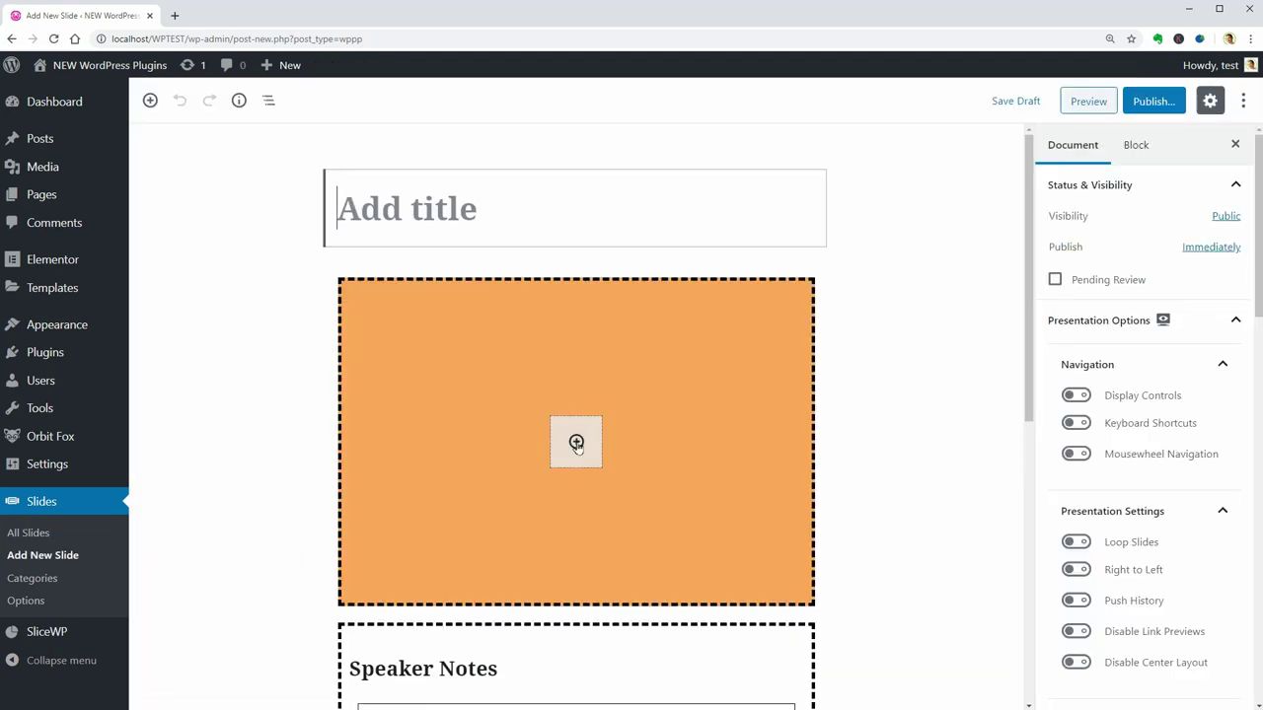
click(576, 442)
click(576, 442)
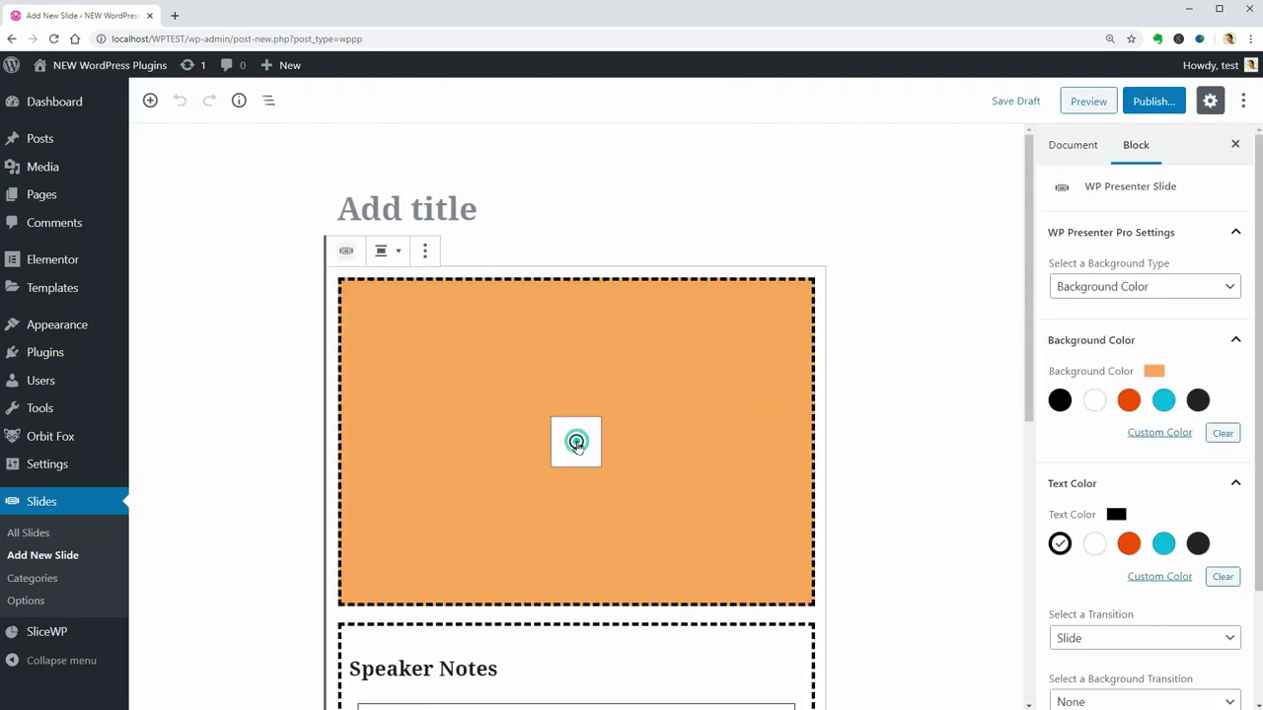
click(439, 214)
text(Test Slide)
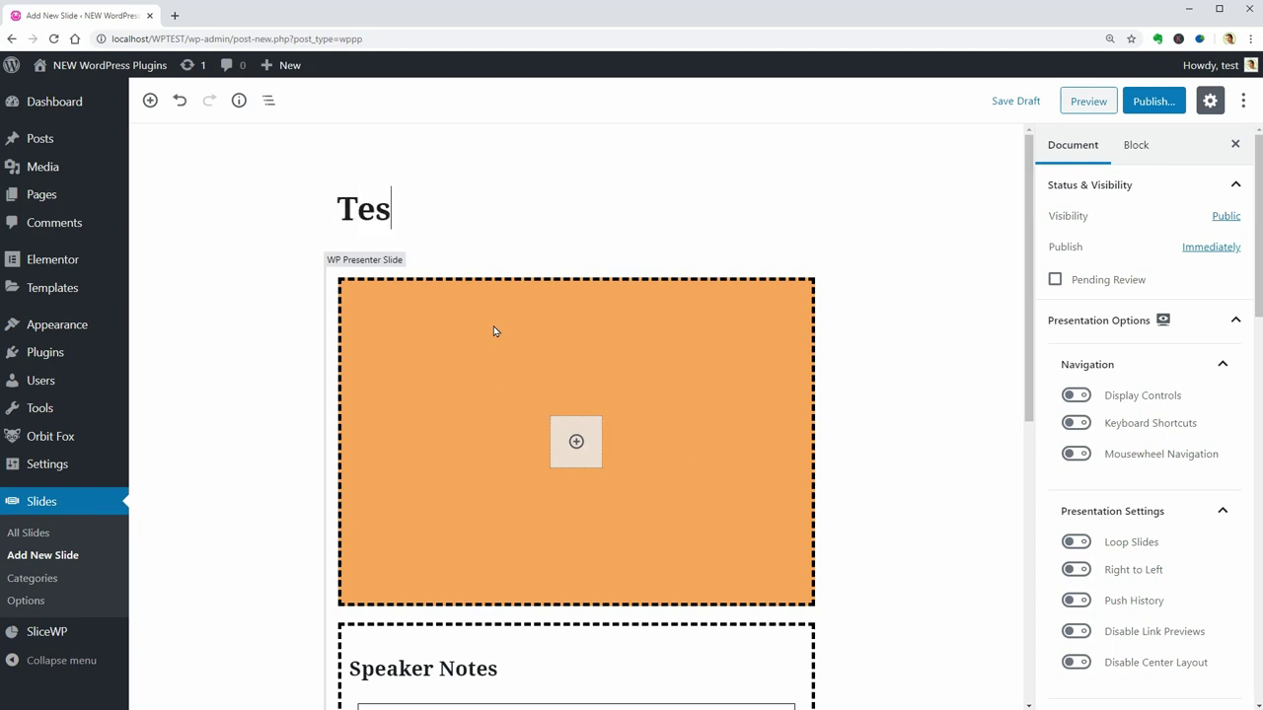
Step: Insert an Image block with neve-tattoo-19.jpg into the orange slide and add the speaker note "this is your note"
click(565, 434)
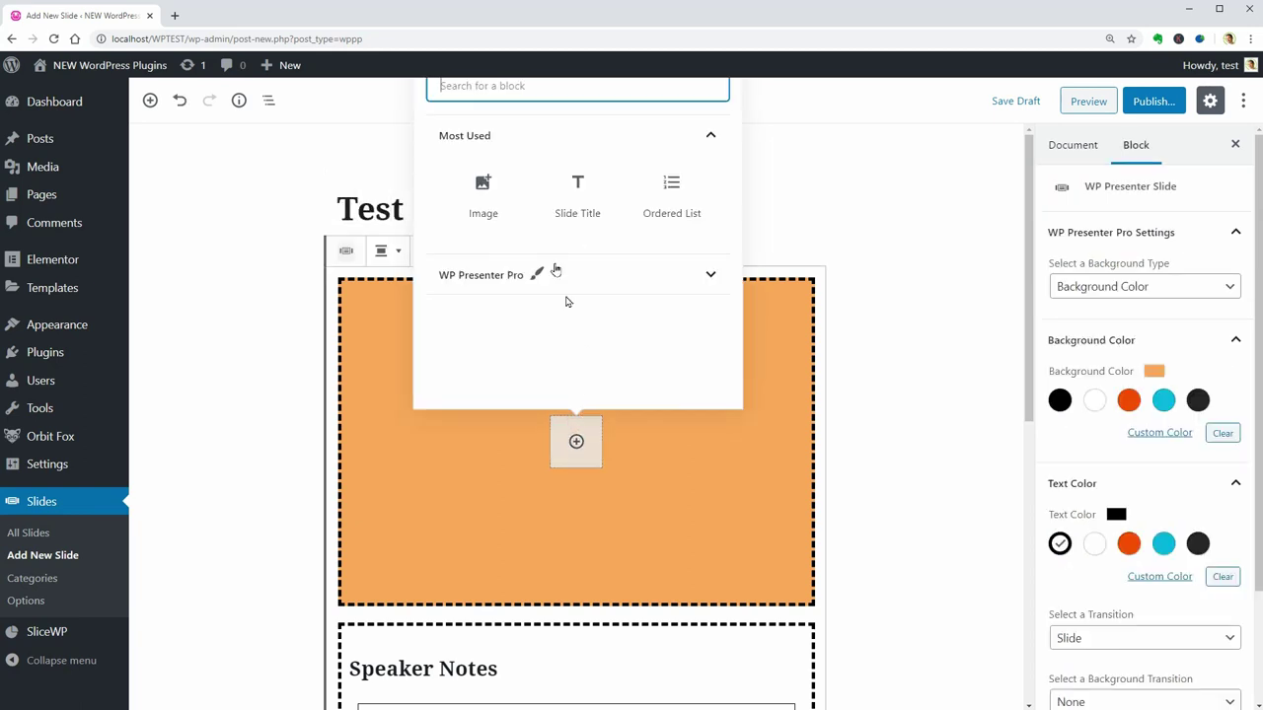
click(497, 215)
scroll(738, 456, down, 2)
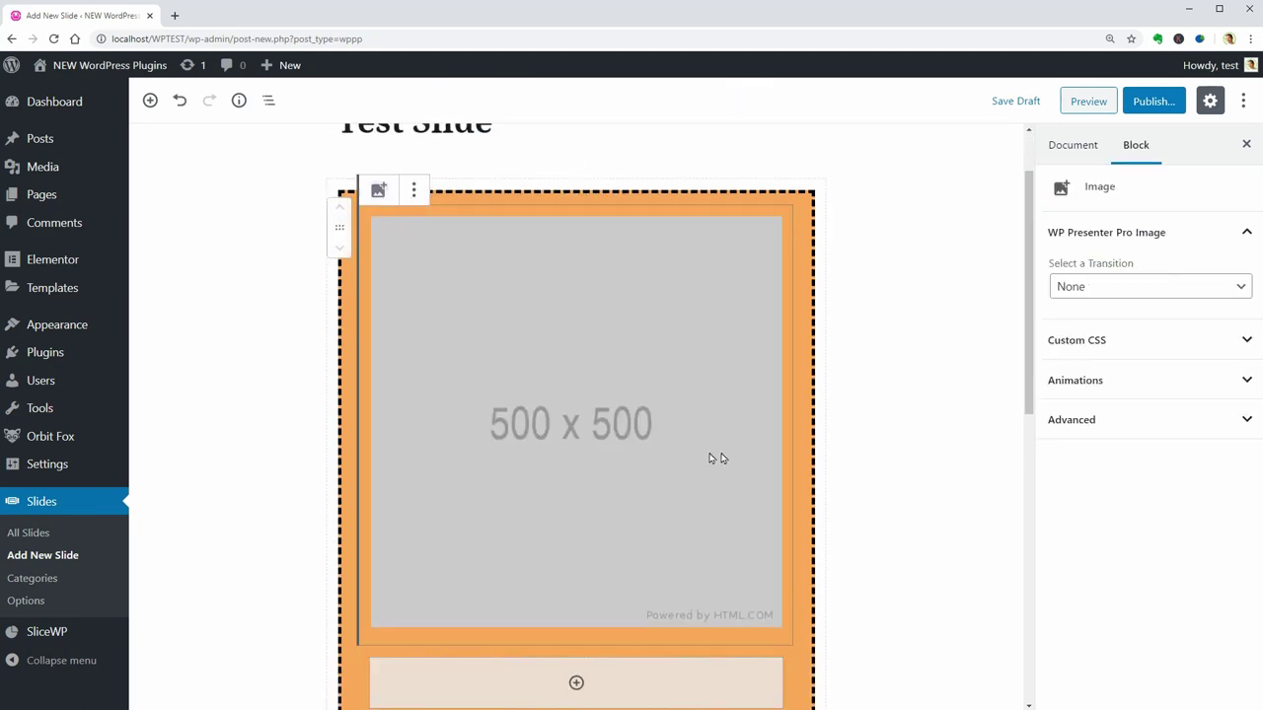
click(640, 444)
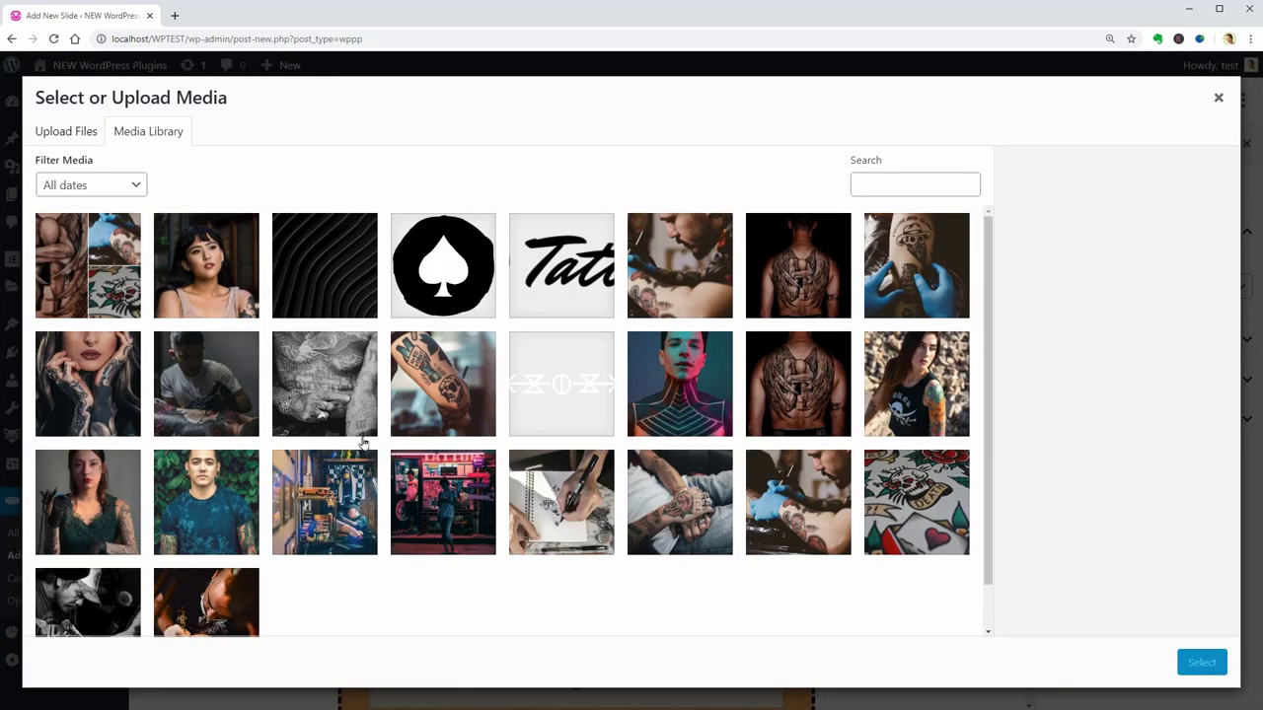
click(918, 288)
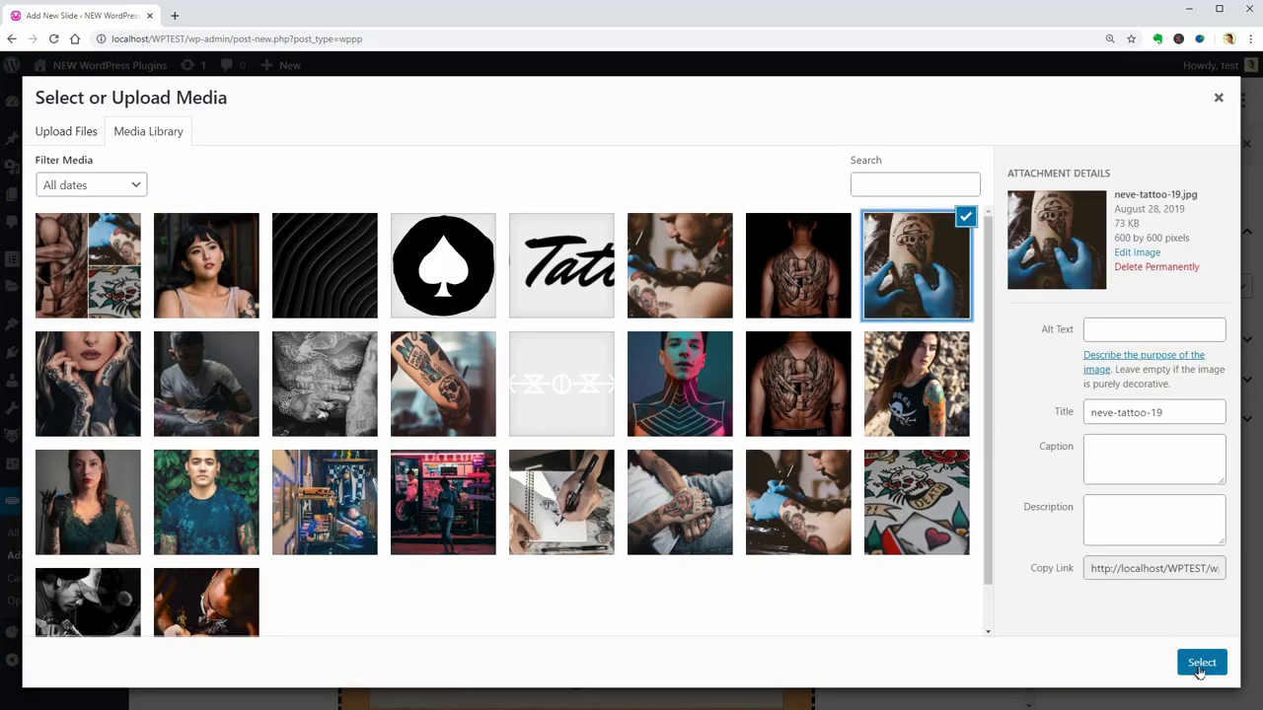
click(1200, 662)
scroll(1000, 211, down, 4)
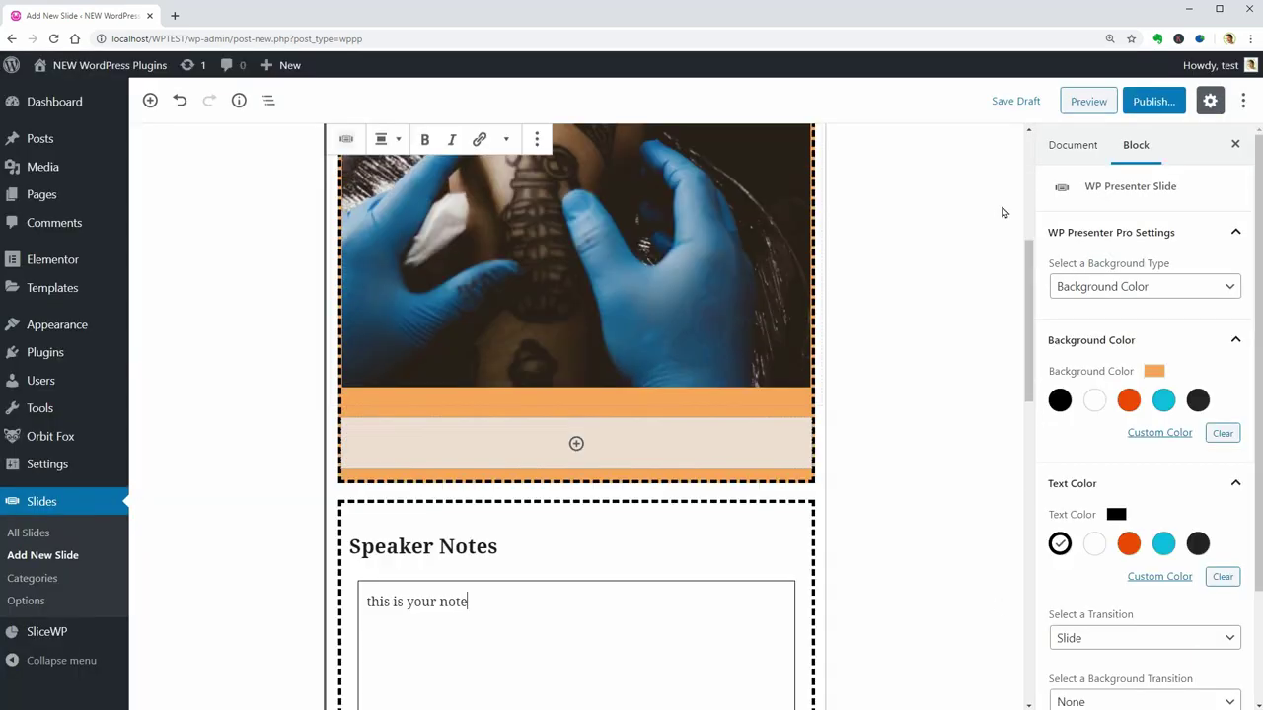
Step: Preview the presentation and go forward and back through its slides in the speaker notes window, then close that window
click(1089, 100)
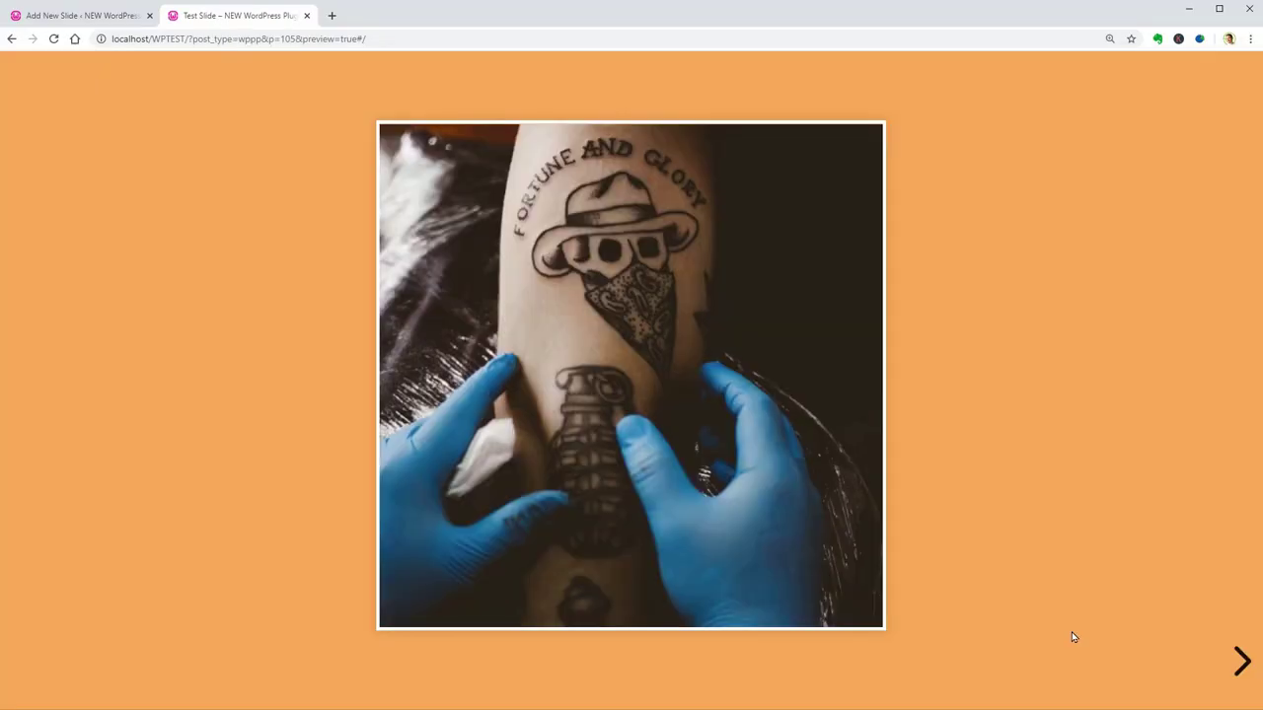
key(s)
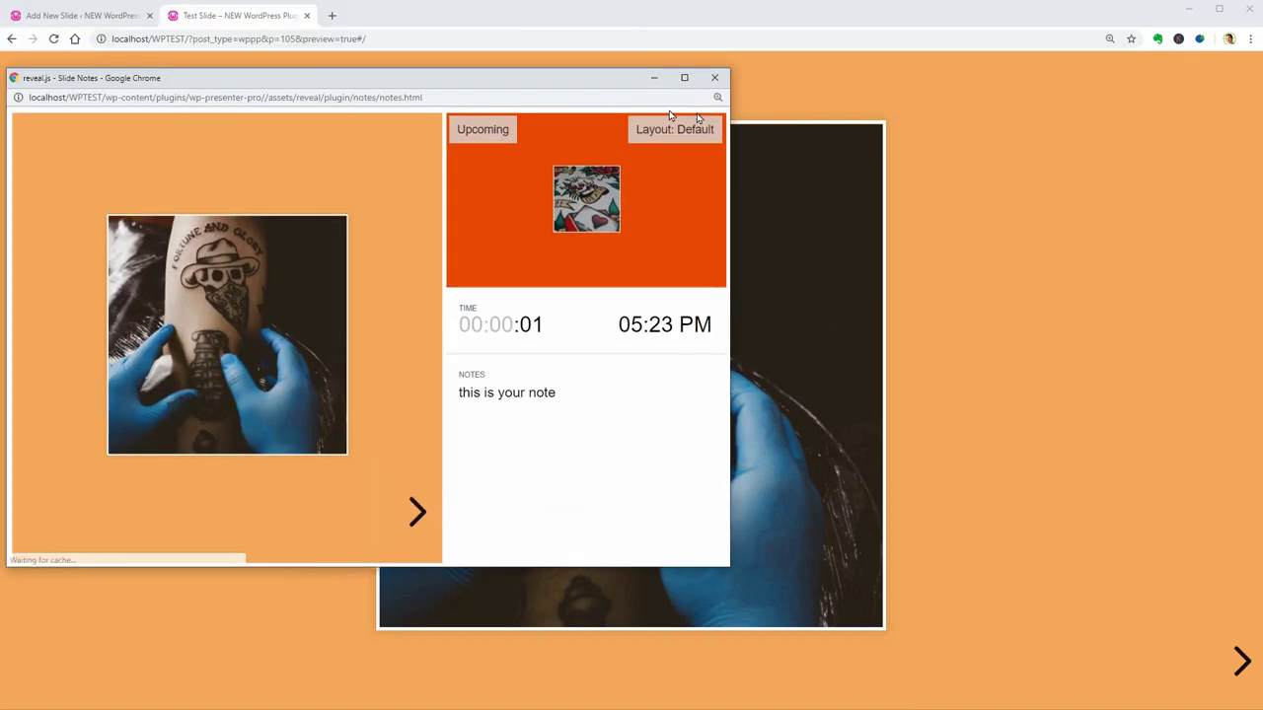
drag(533, 87, 796, 144)
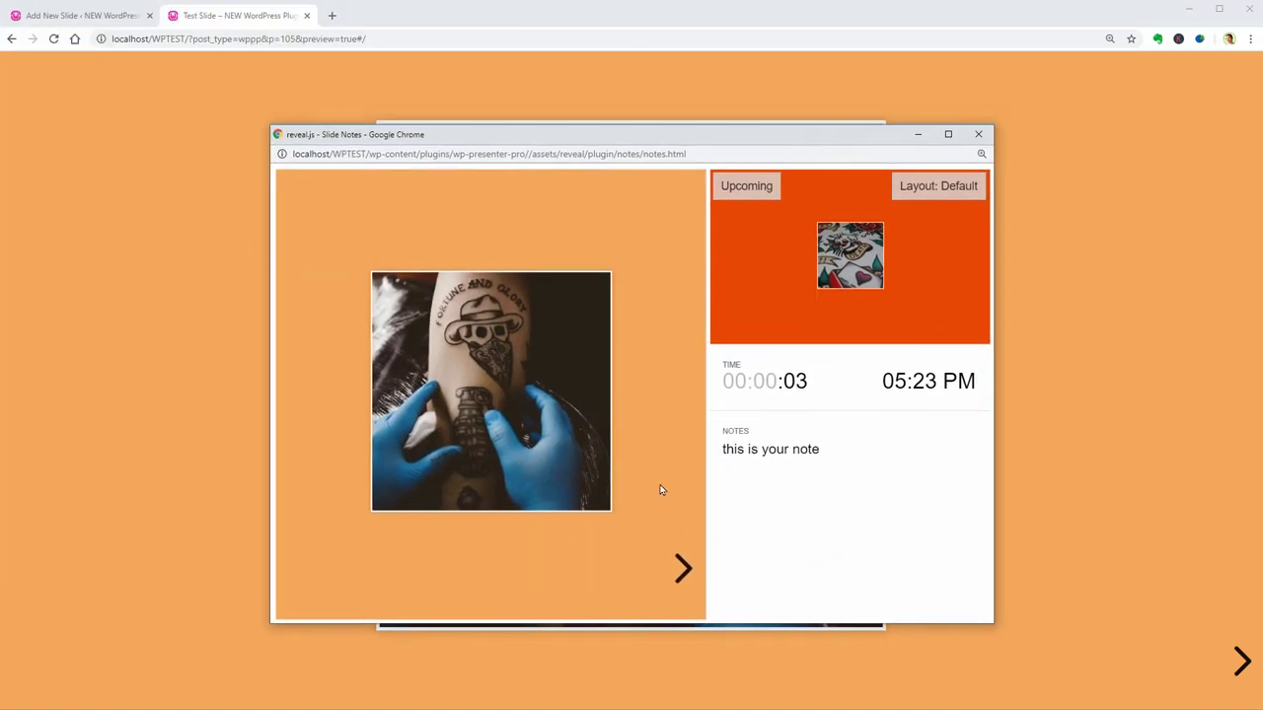
click(683, 569)
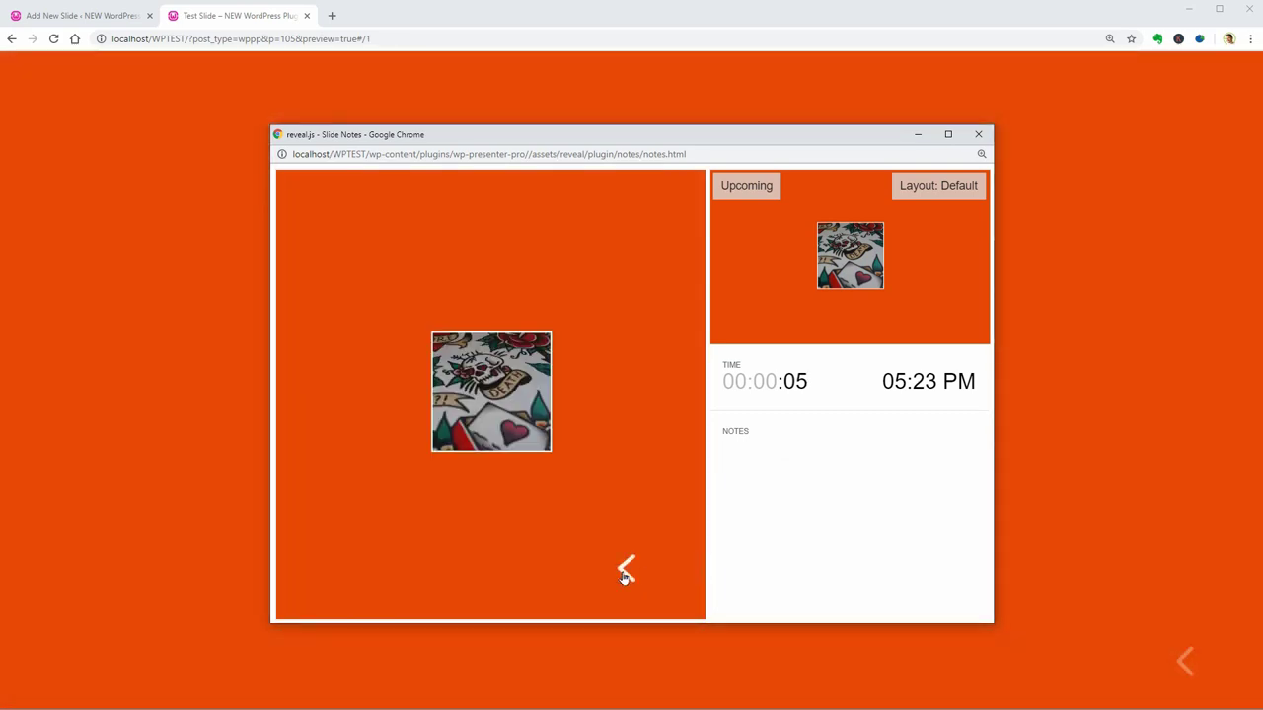
click(626, 570)
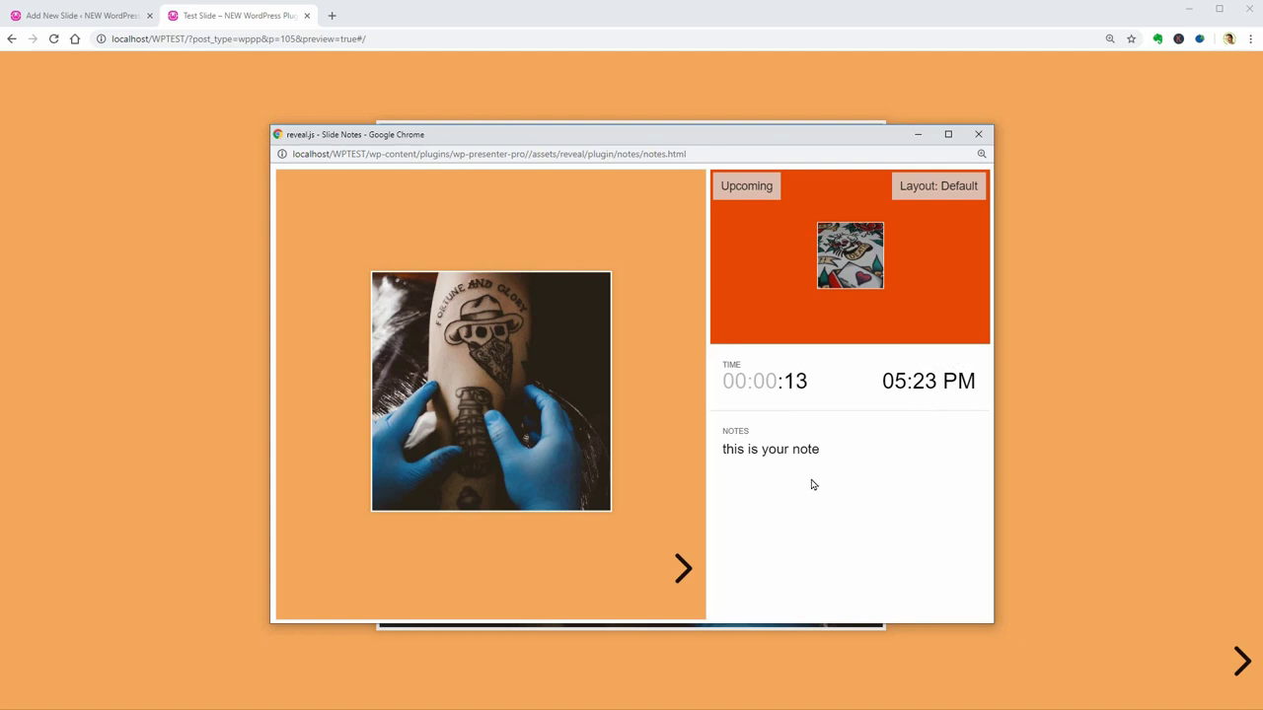
click(979, 134)
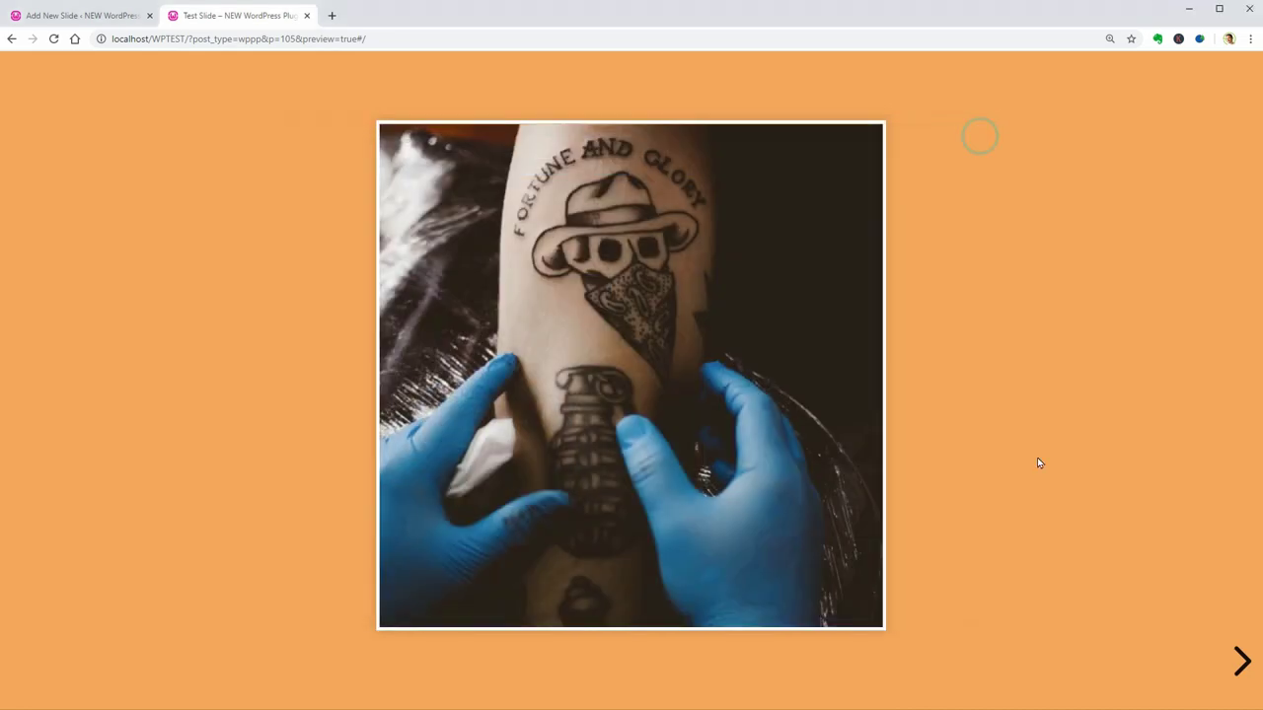
click(1242, 659)
Step: Back in the editor, add a WP Presenter Slide block after the last slide and give it a cyan background color
click(123, 22)
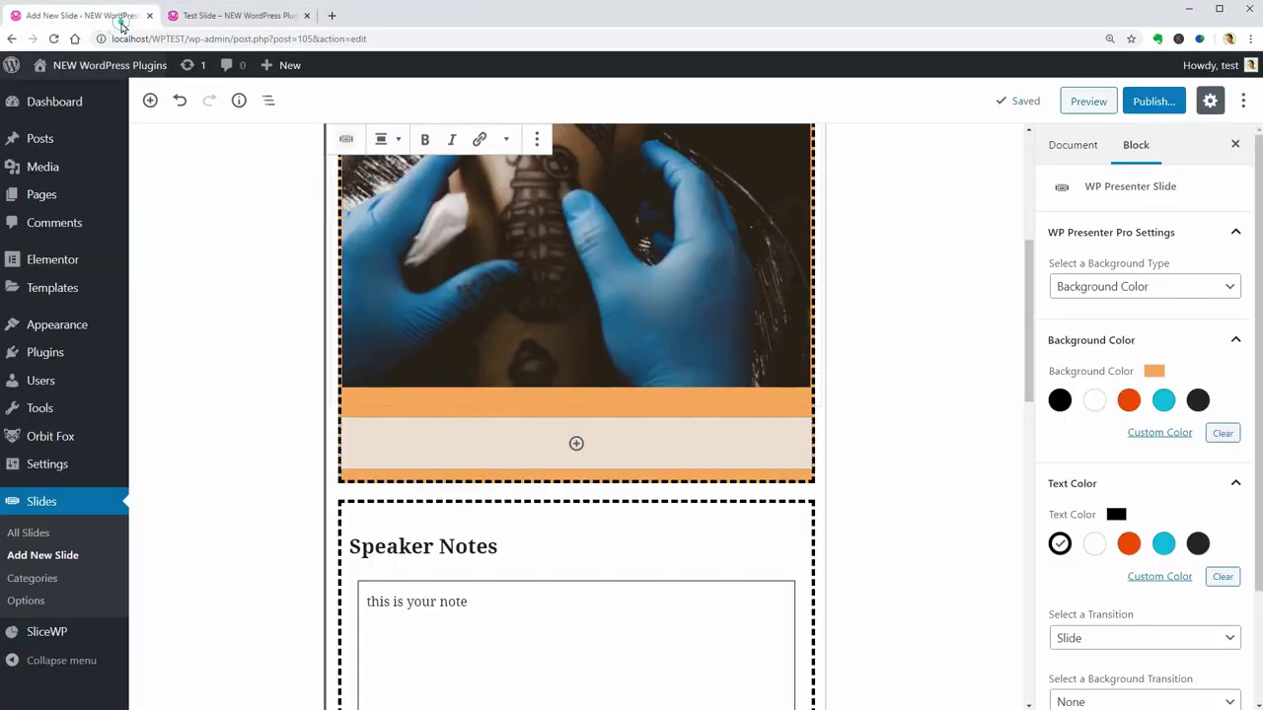
scroll(916, 492, down, 2)
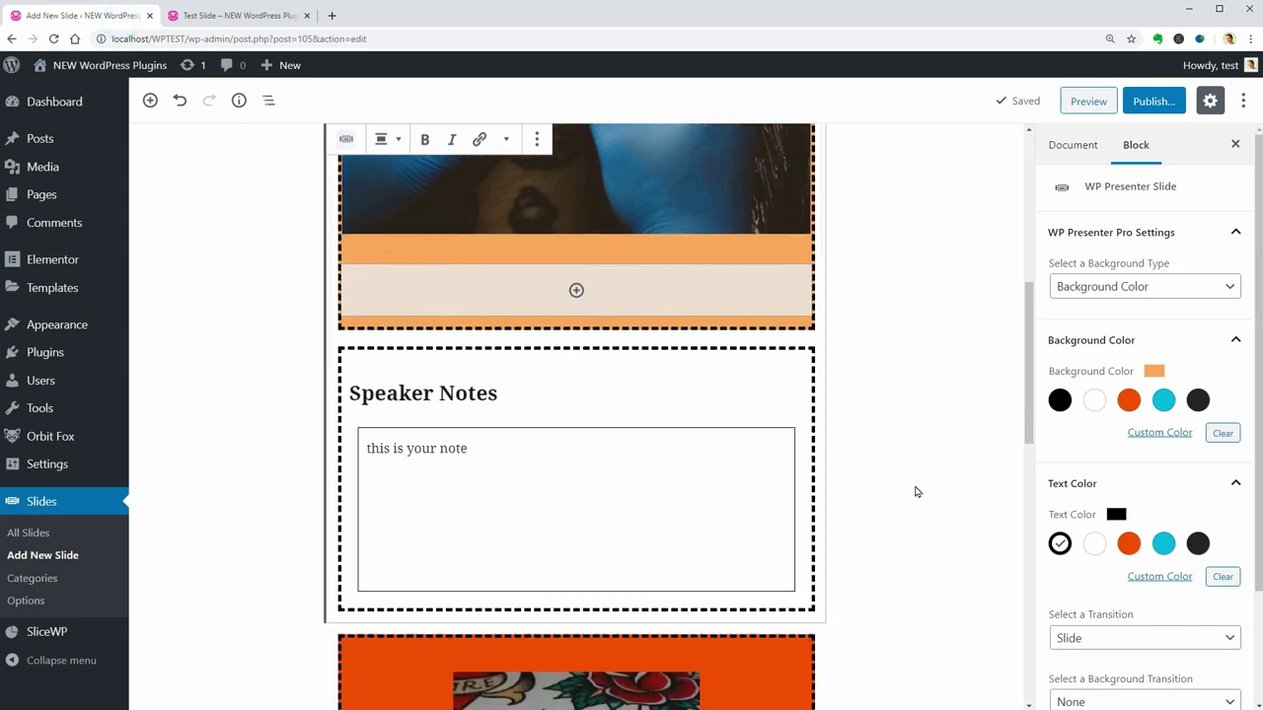
scroll(916, 491, down, 7)
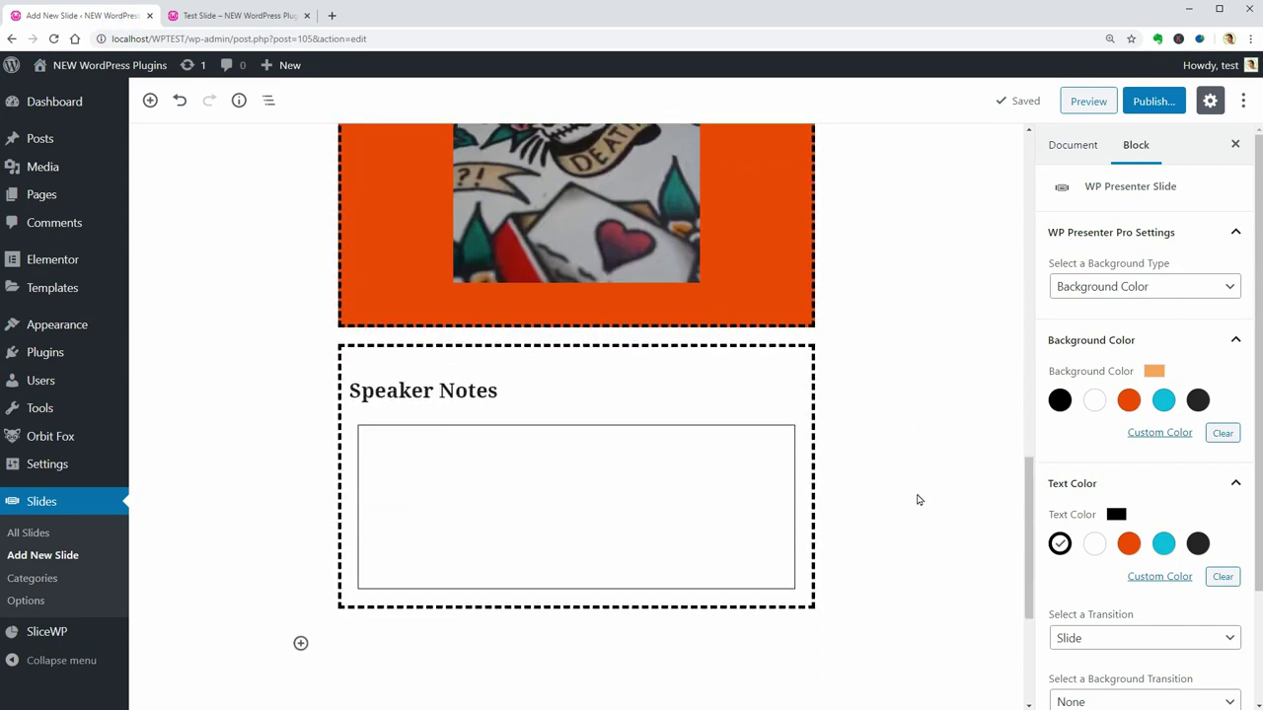
click(301, 644)
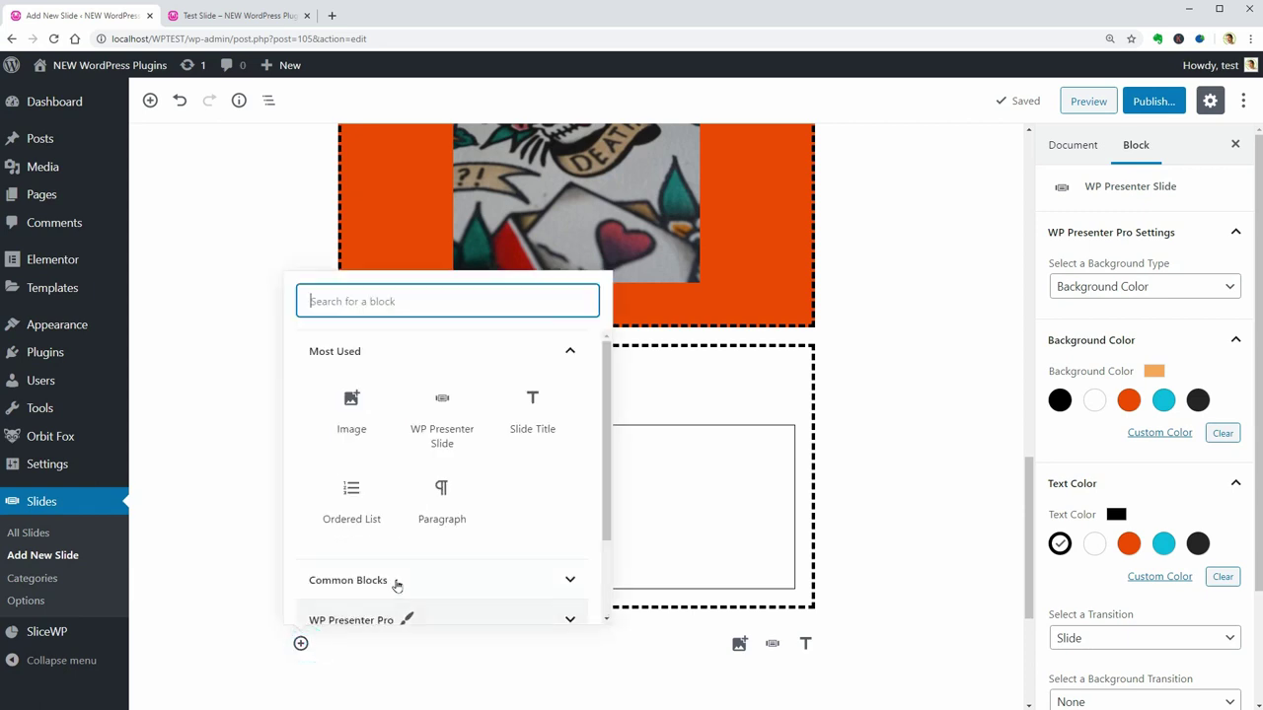
click(447, 437)
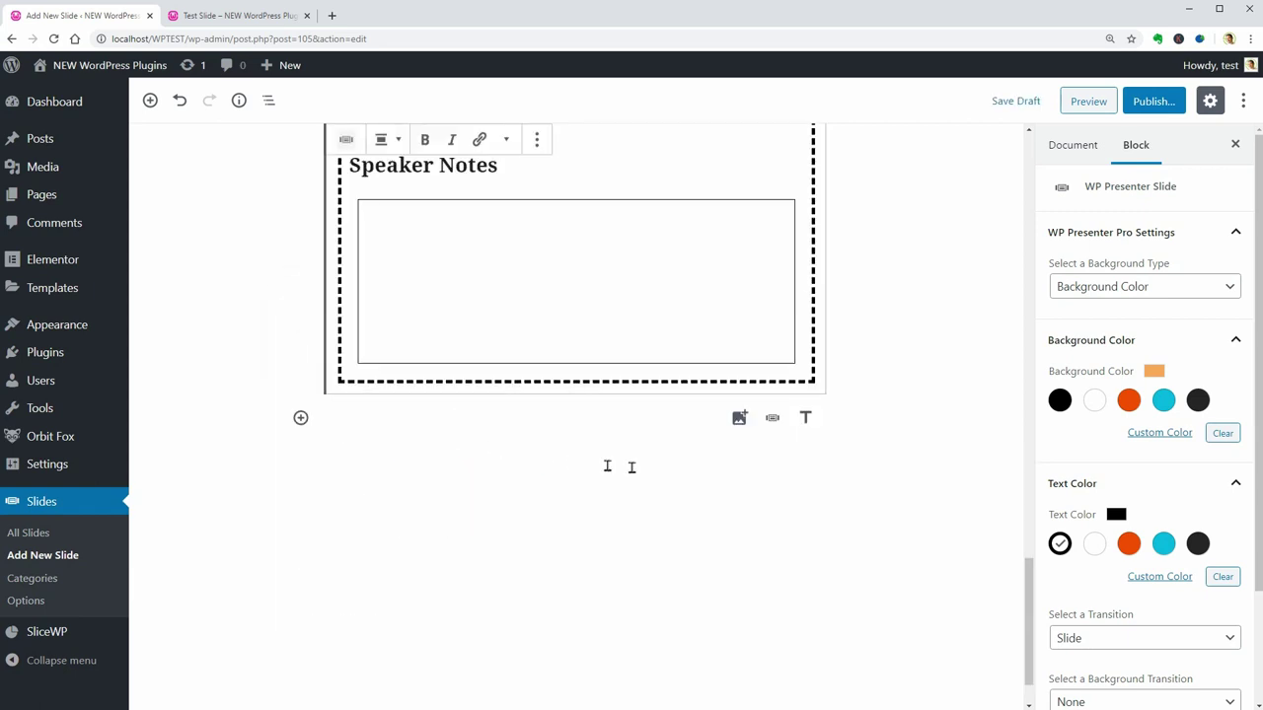
click(1166, 401)
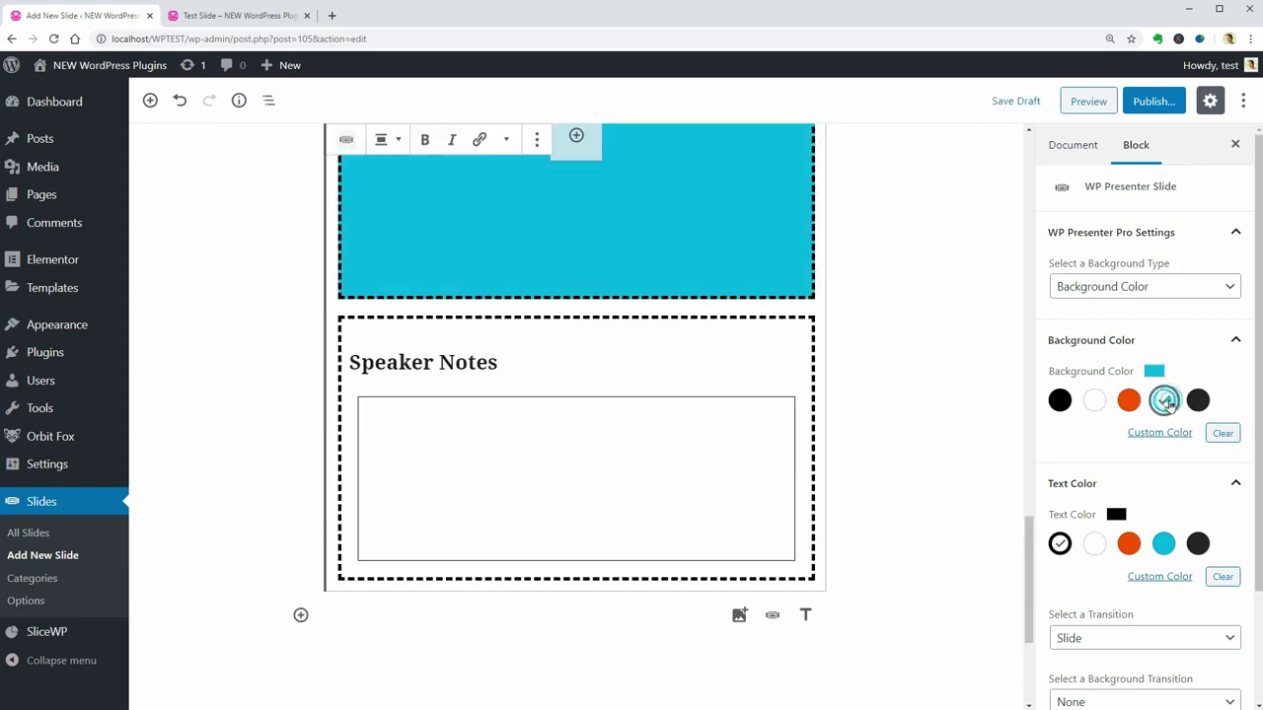
Step: Insert an Image block with the composed image comp-1578496367.png into the cyan slide
scroll(965, 451, up, 3)
click(592, 410)
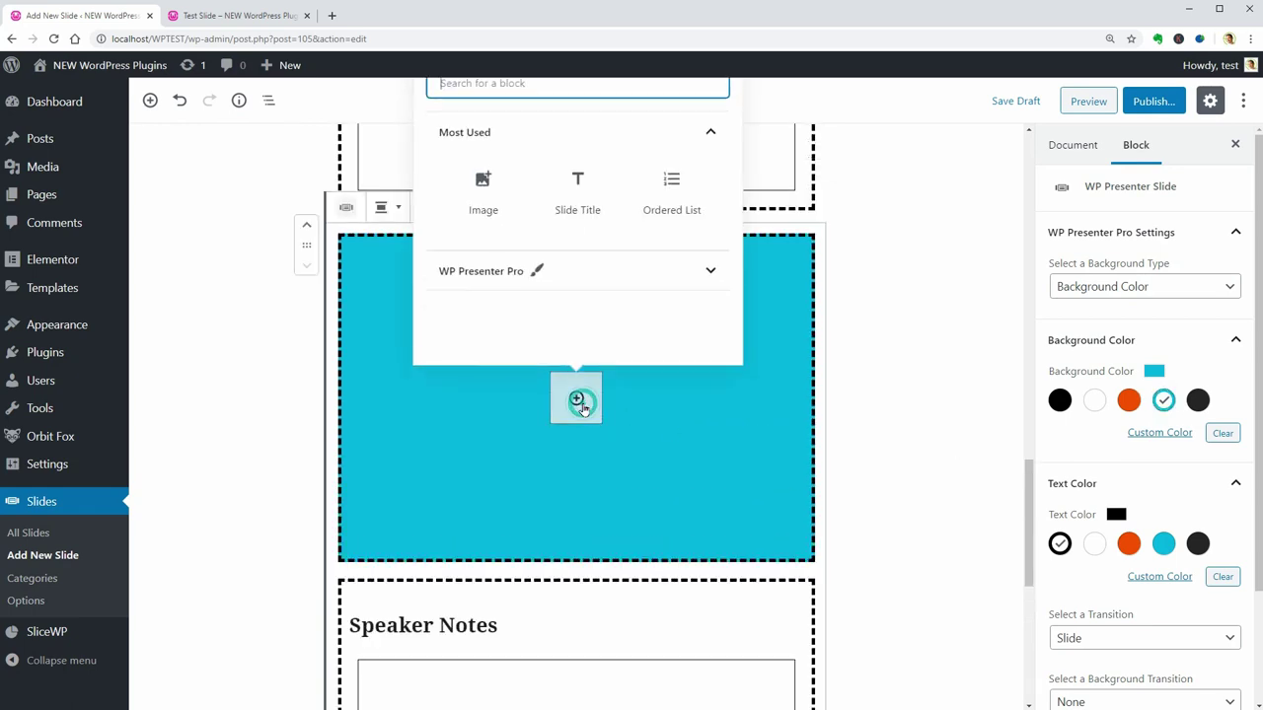
click(491, 204)
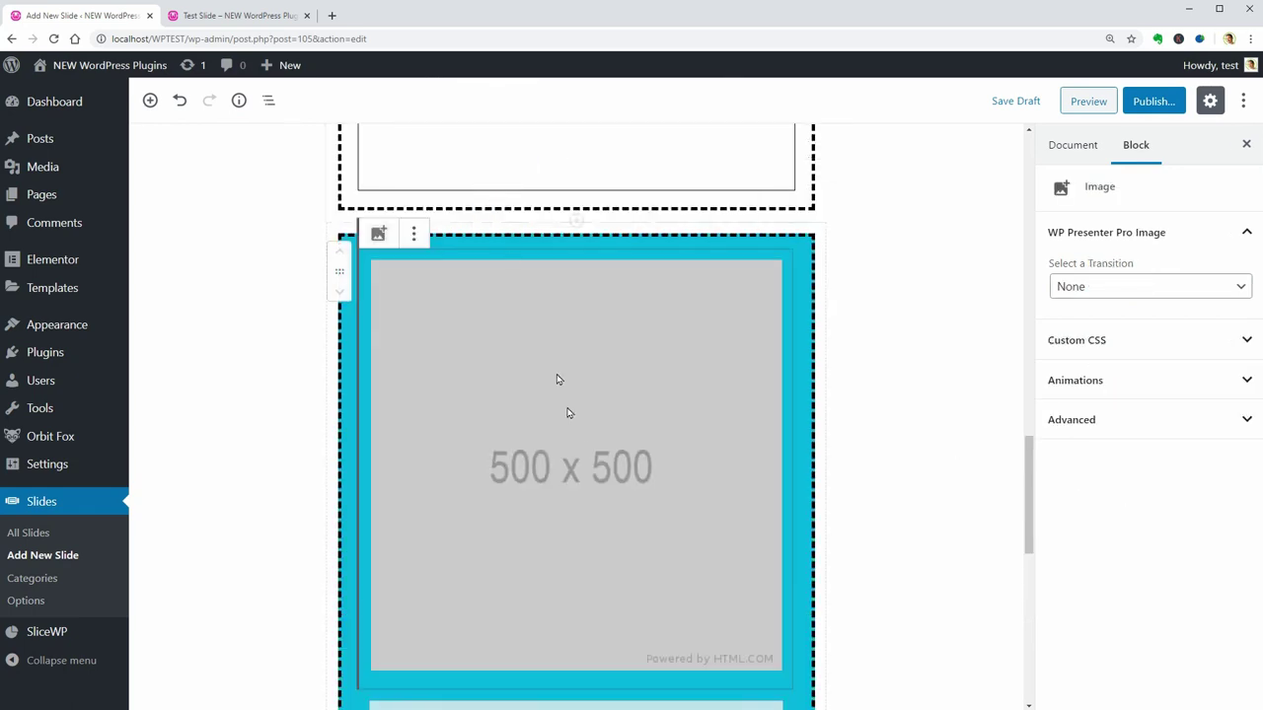
click(601, 469)
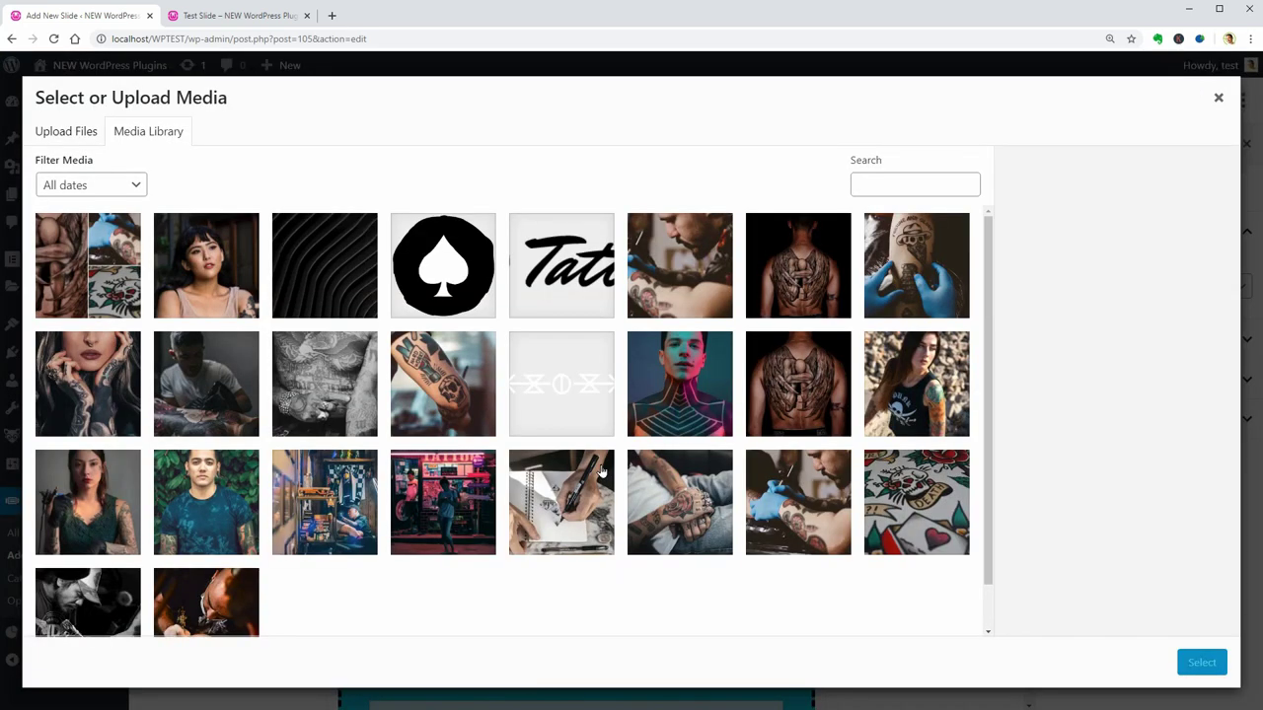
click(99, 281)
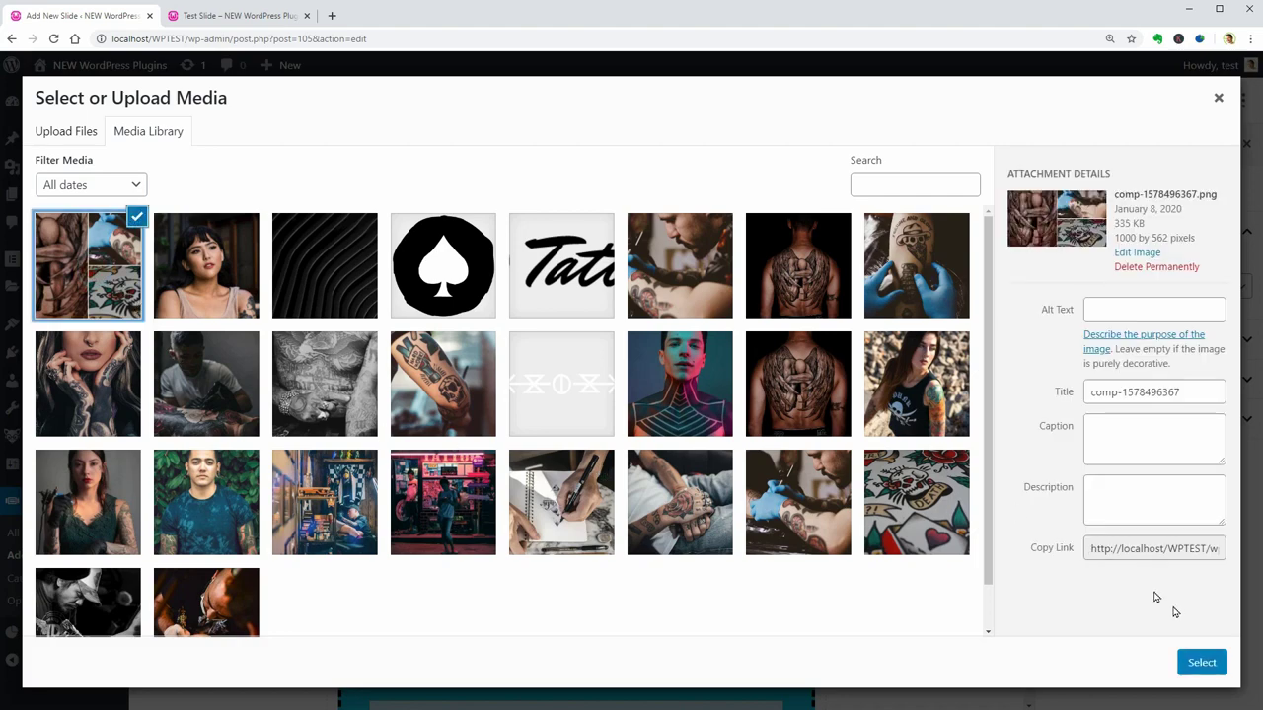
click(1202, 662)
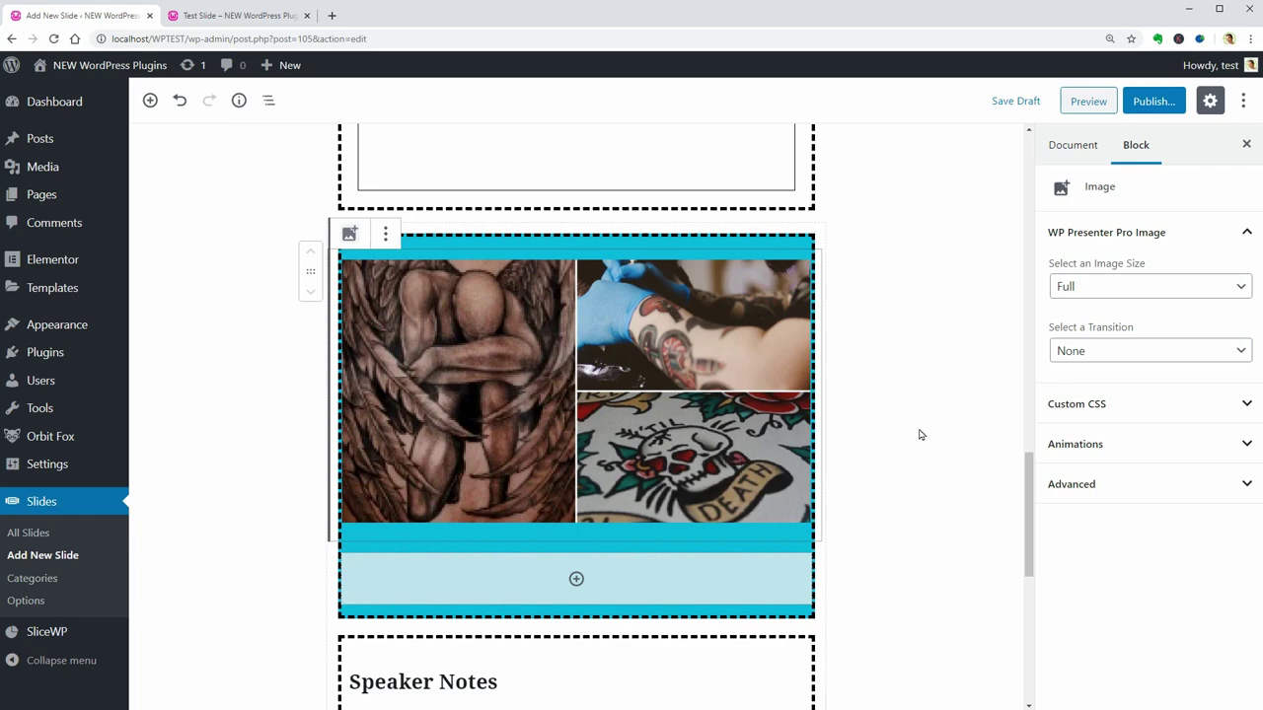
Step: Enable the Progress Bar in the presentation's visual settings
click(1074, 145)
click(1137, 146)
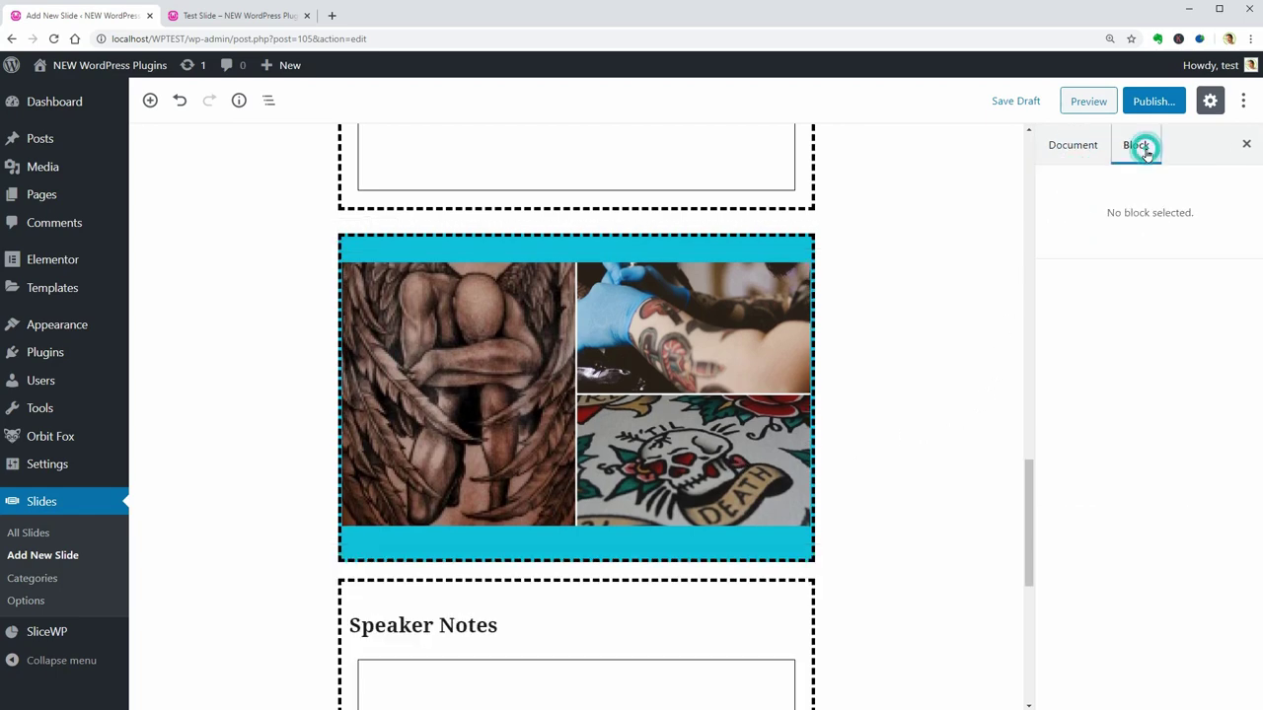
click(1090, 153)
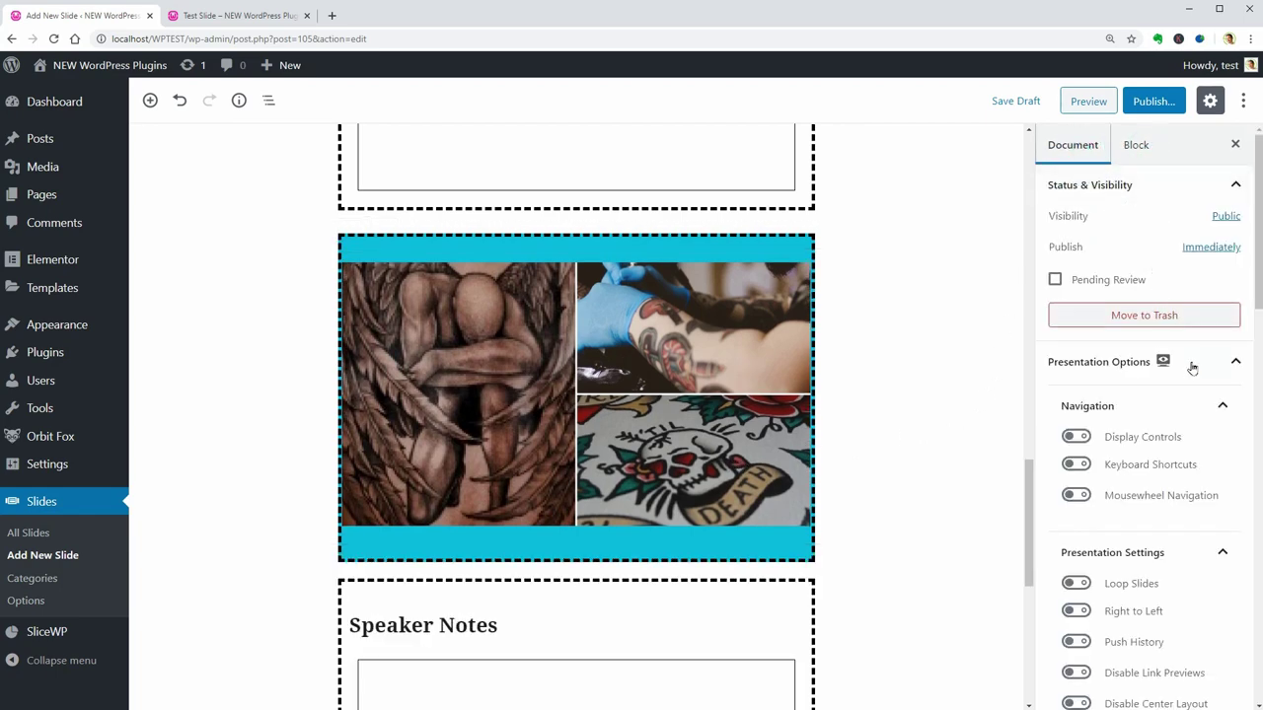
drag(1253, 293, 1258, 344)
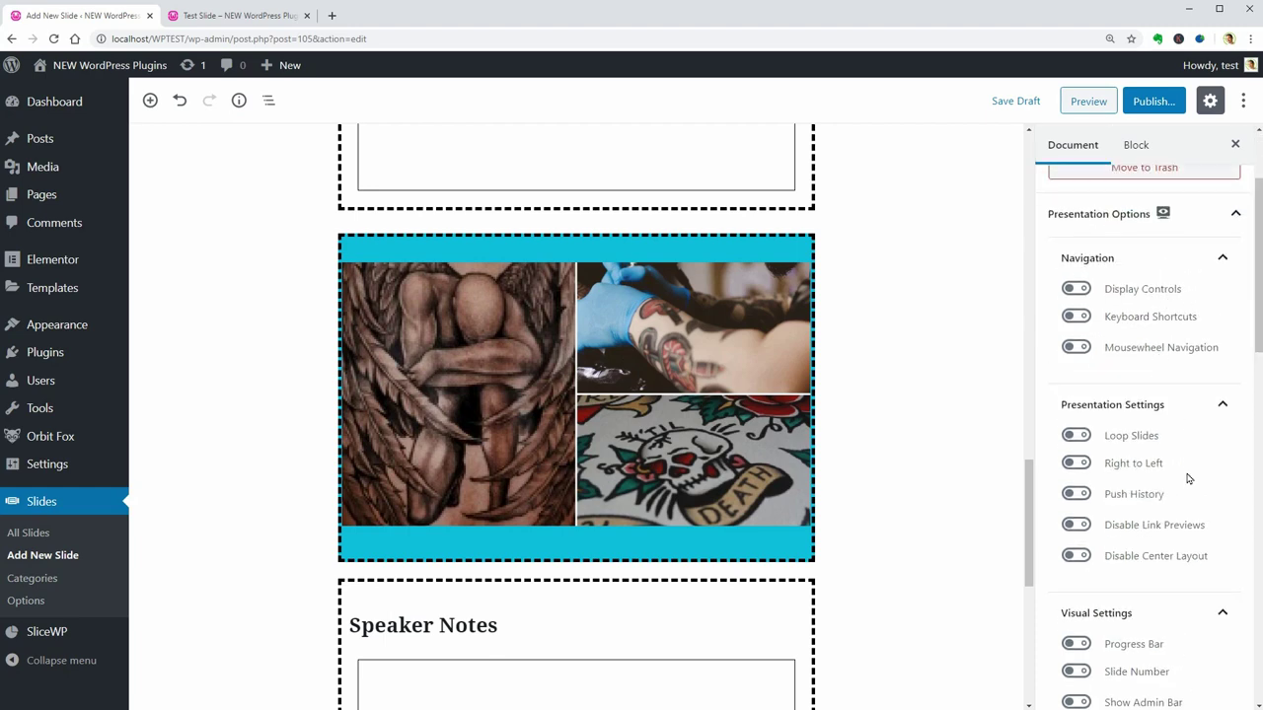
scroll(1189, 476, down, 1)
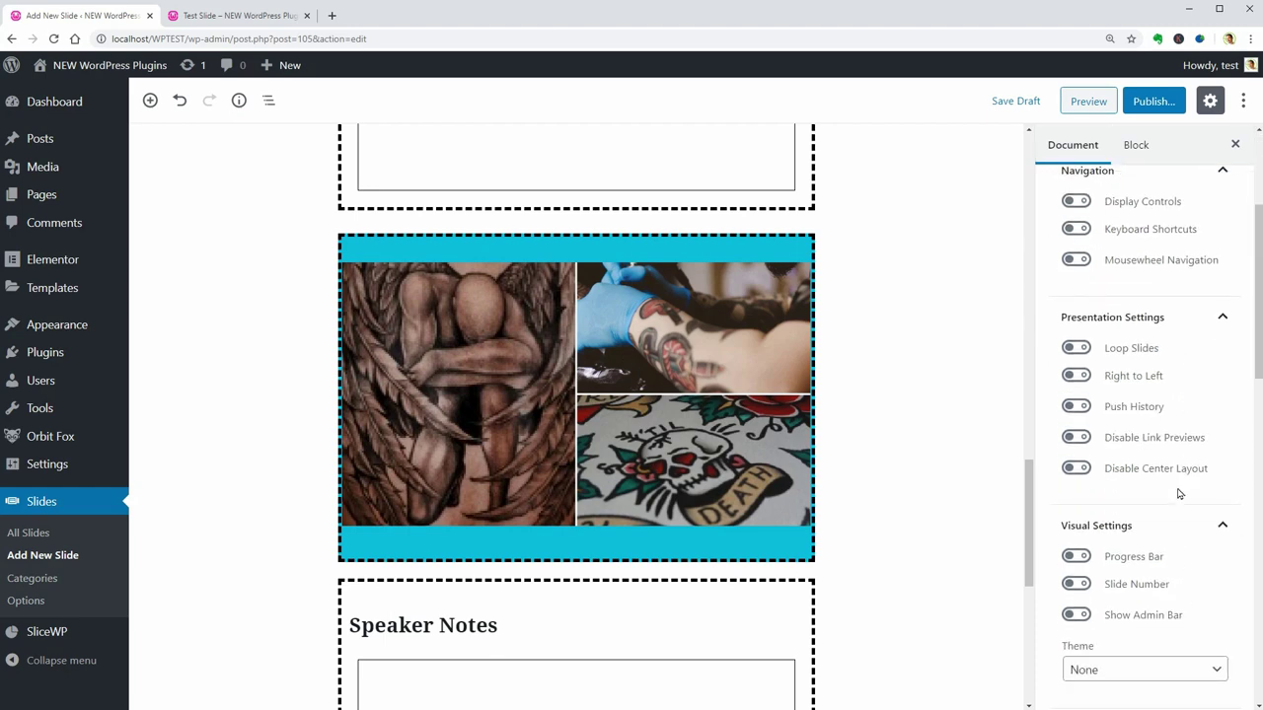
click(1074, 558)
scroll(1151, 513, up, 1)
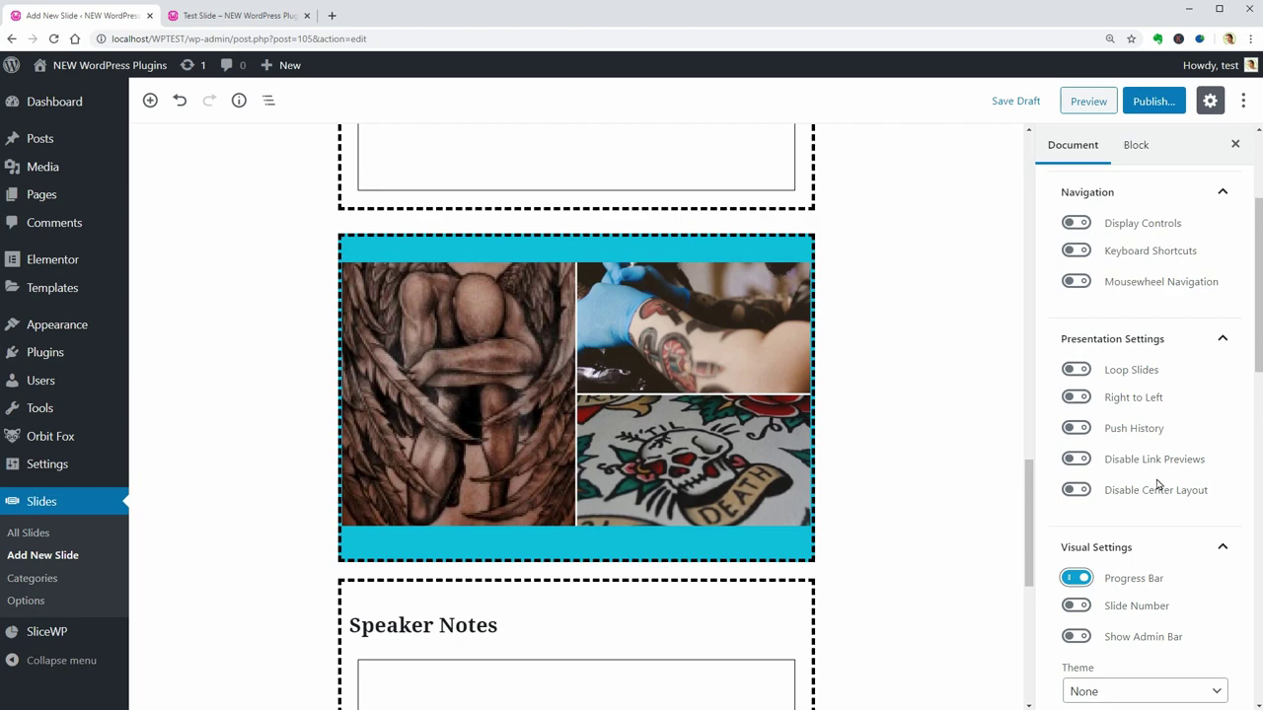
Step: Review the remaining document settings, including theme, slide size, headers and footers, permalink and featured image
scroll(1173, 544, down, 2)
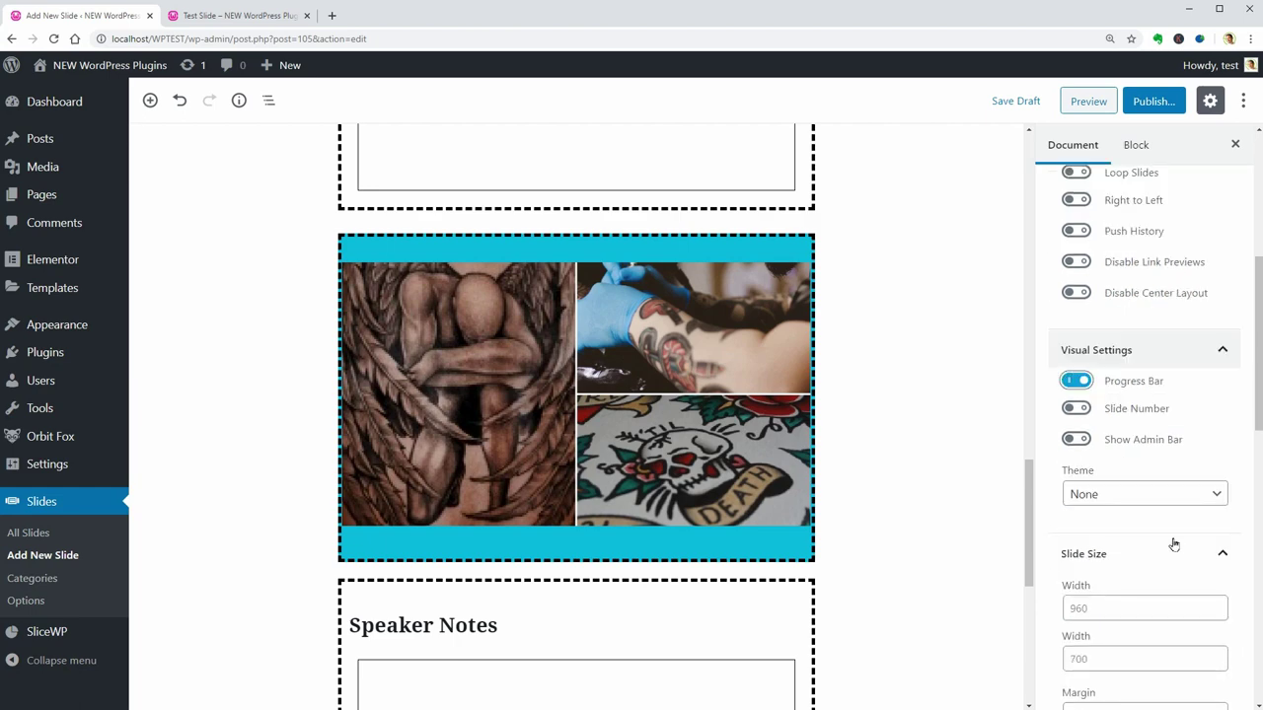
scroll(1173, 544, down, 3)
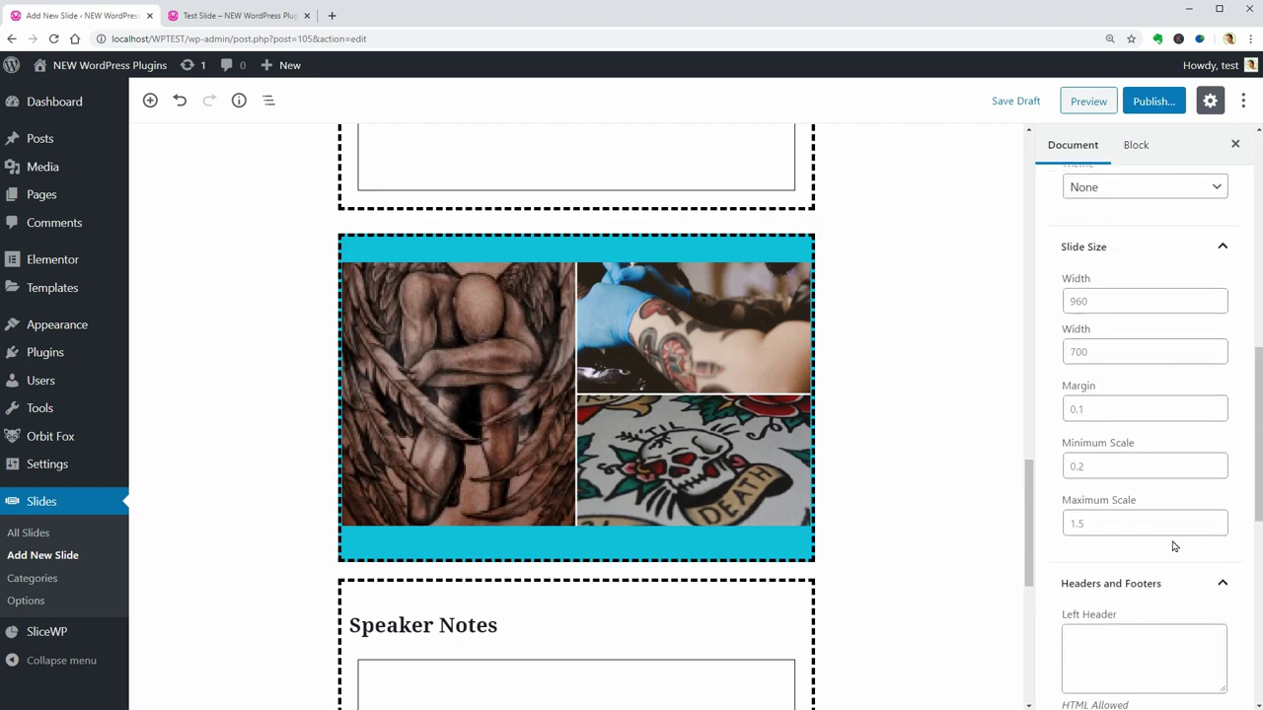
scroll(1173, 546, down, 5)
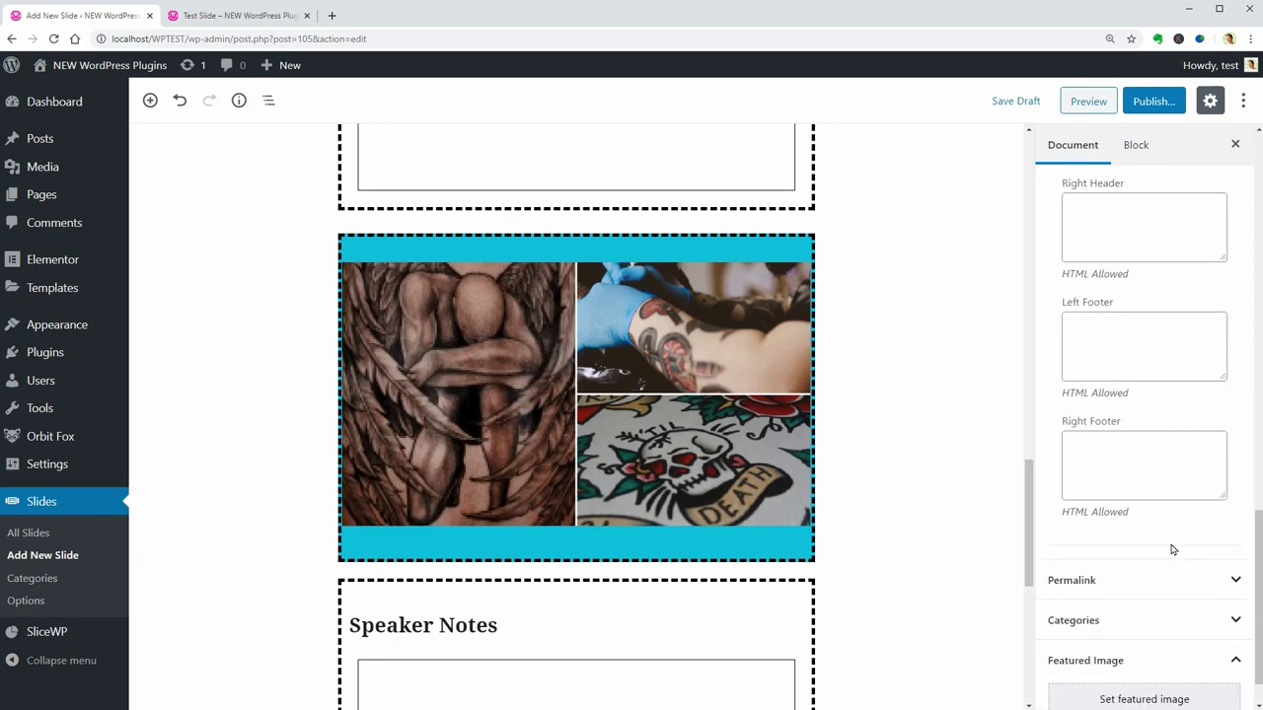
scroll(1172, 550, down, 1)
click(1183, 531)
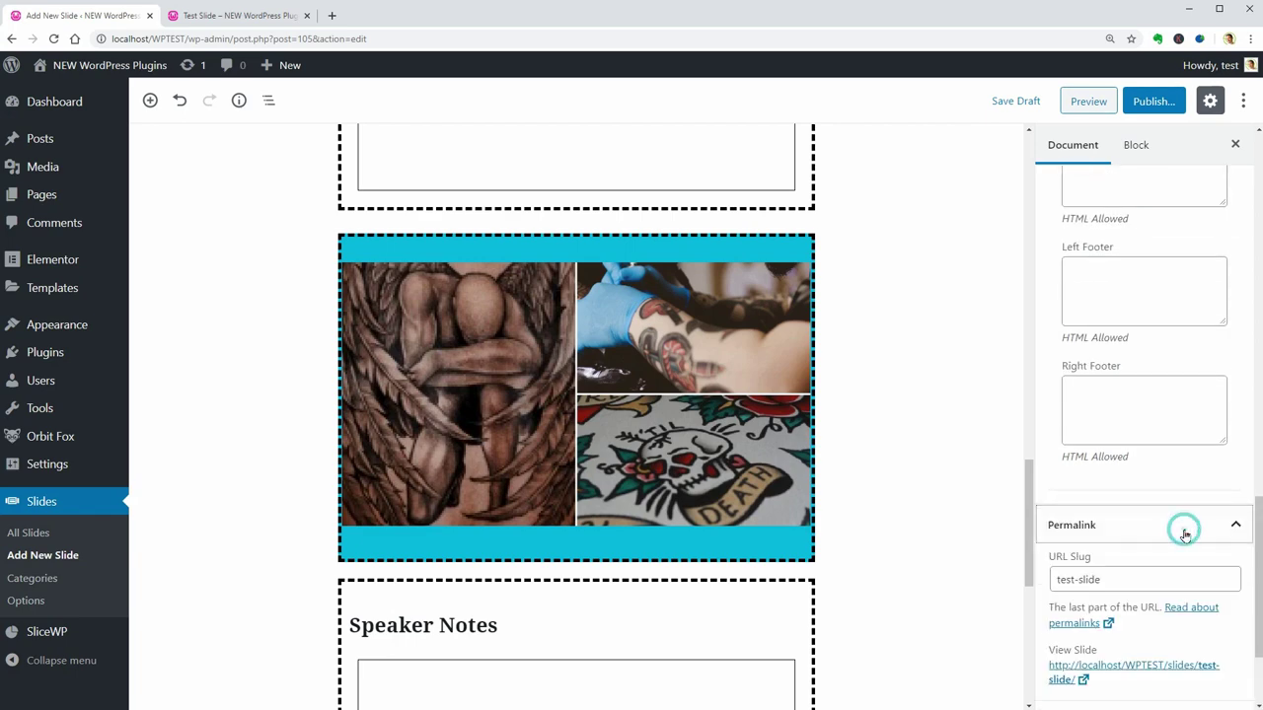
scroll(1255, 632, down, 3)
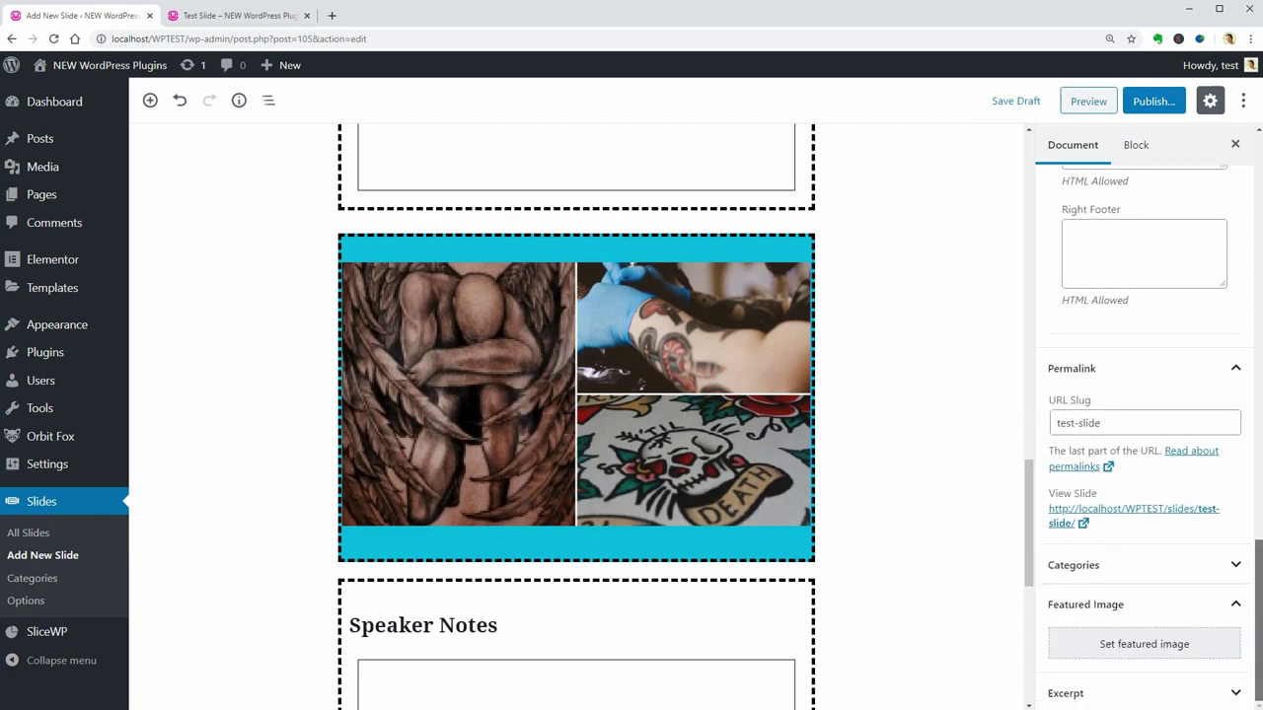
scroll(1145, 444, up, 15)
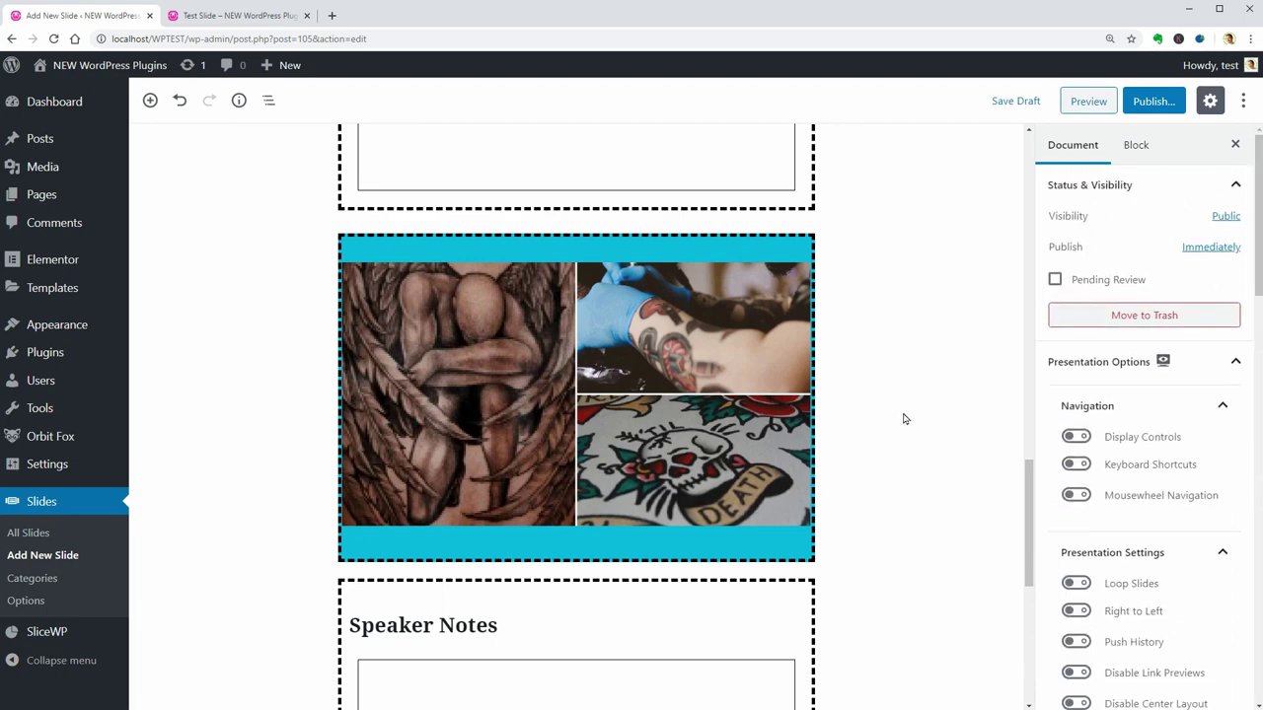